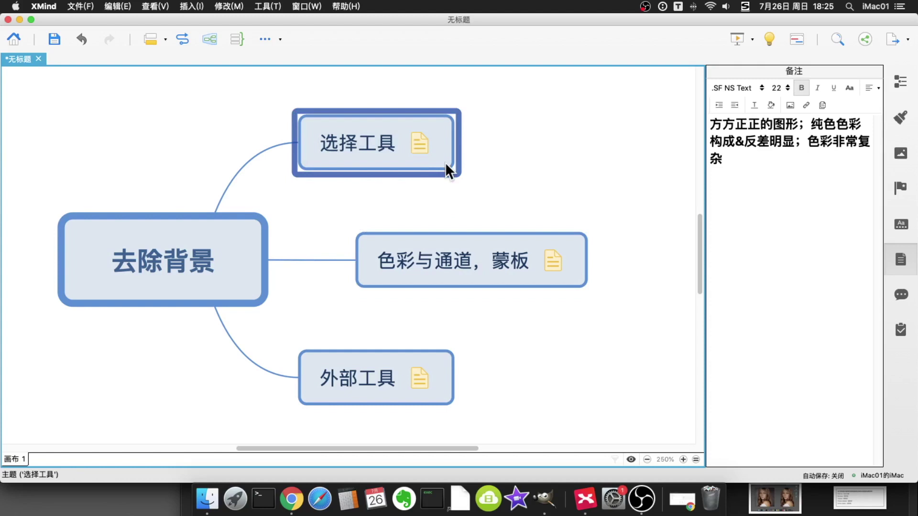
View the notes on the 外部工具 and 选择工具 topics and switch to GIMP
{"action": "left_click", "coordinate": [438, 375]}
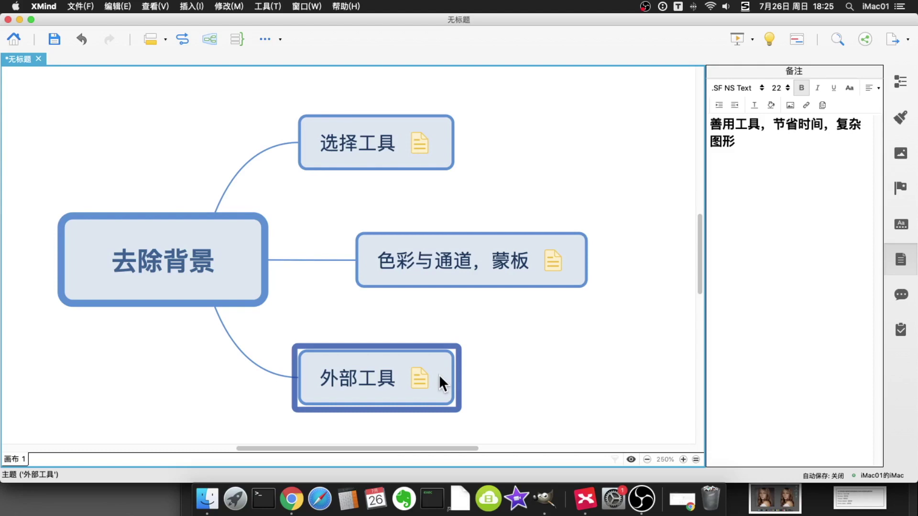
{"action": "left_click", "coordinate": [439, 158]}
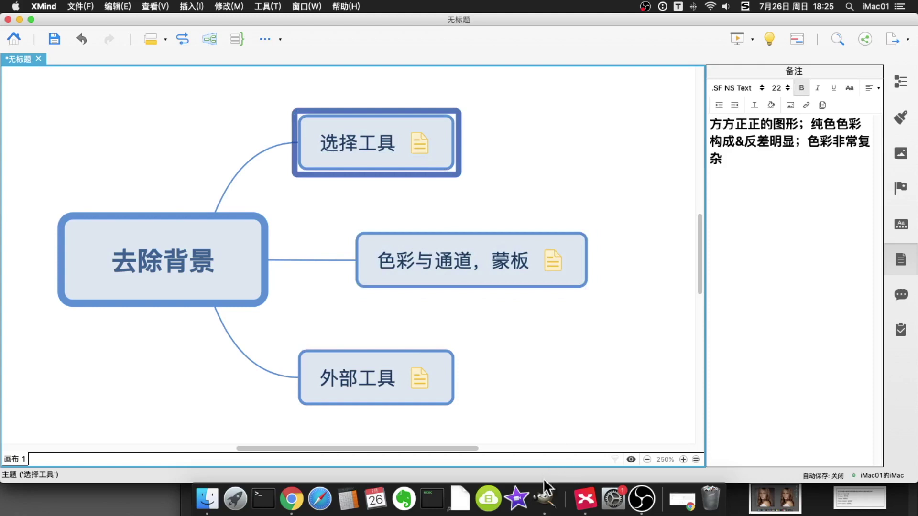
{"action": "left_click", "coordinate": [544, 501]}
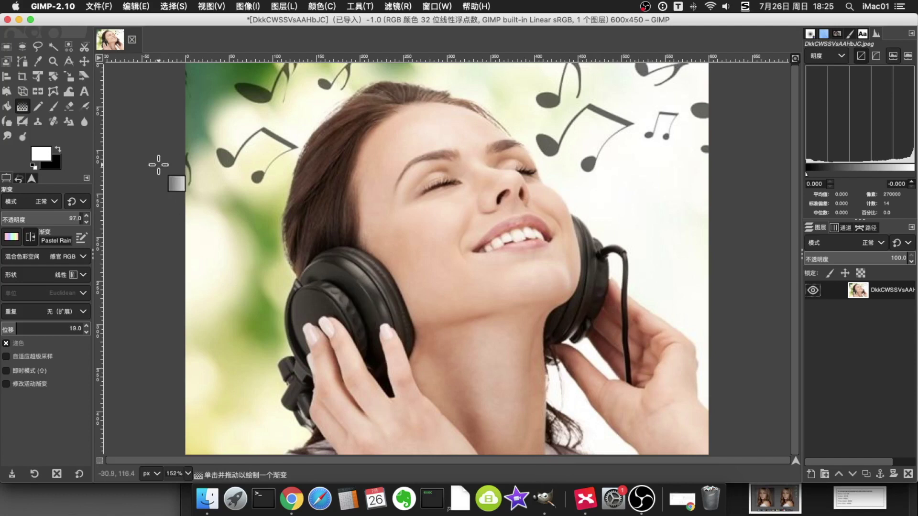
Draw a feathered rectangular selection of about 453 × 389 px around the woman's head with Rectangle Select
{"action": "key", "text": "r"}
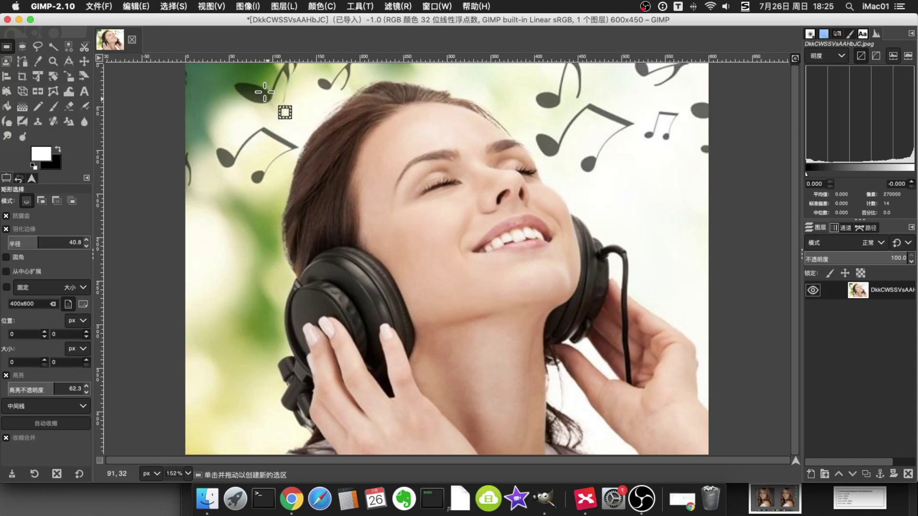
{"action": "left_click_drag", "start_coordinate": [258, 94], "coordinate": [647, 412]}
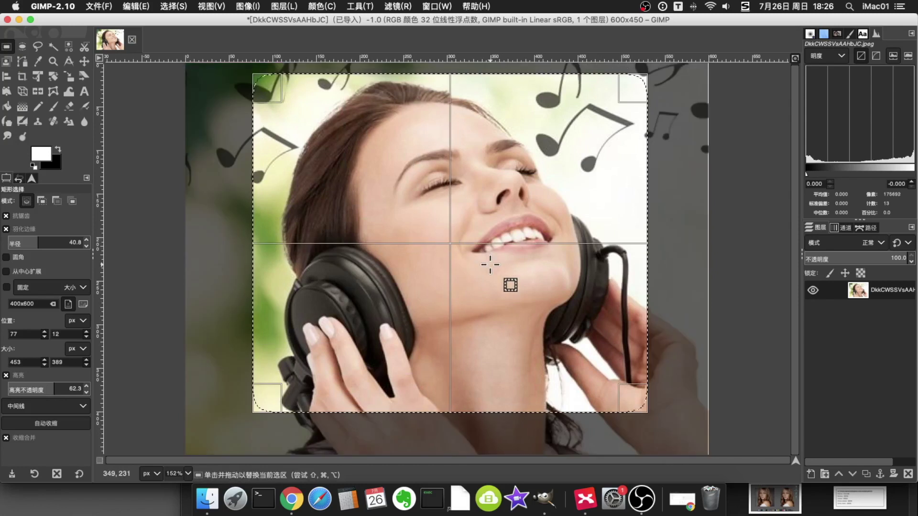
{"action": "left_click", "coordinate": [490, 264]}
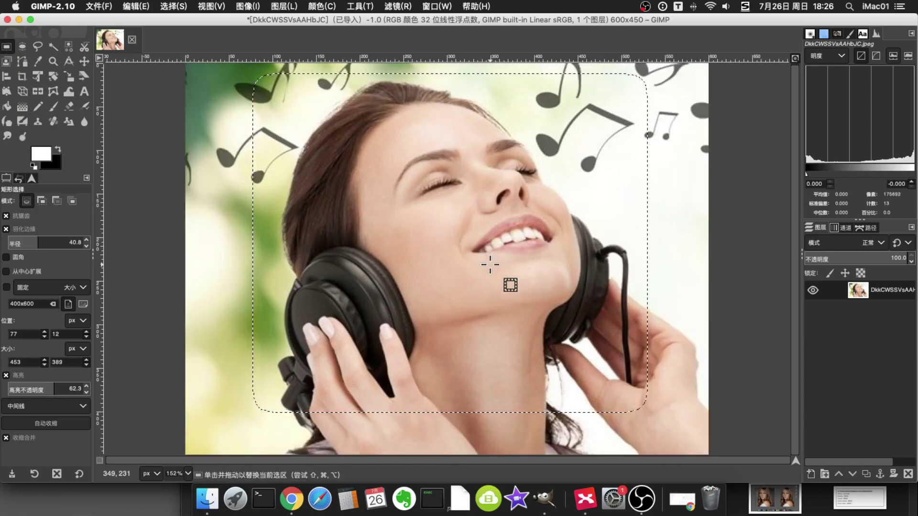
Try removing everything outside the rectangle by inverting the selection and deleting, and undo the cutout
{"action": "left_click", "coordinate": [173, 6]}
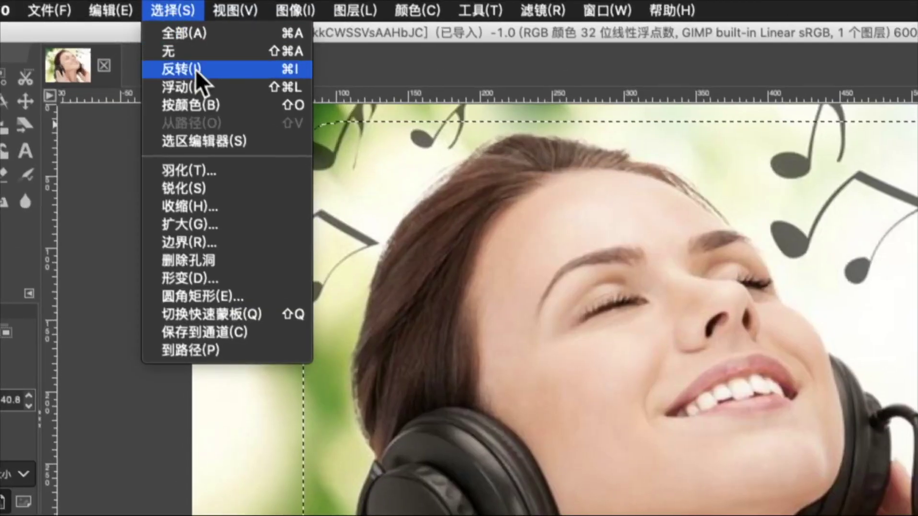
{"action": "left_click", "coordinate": [196, 70]}
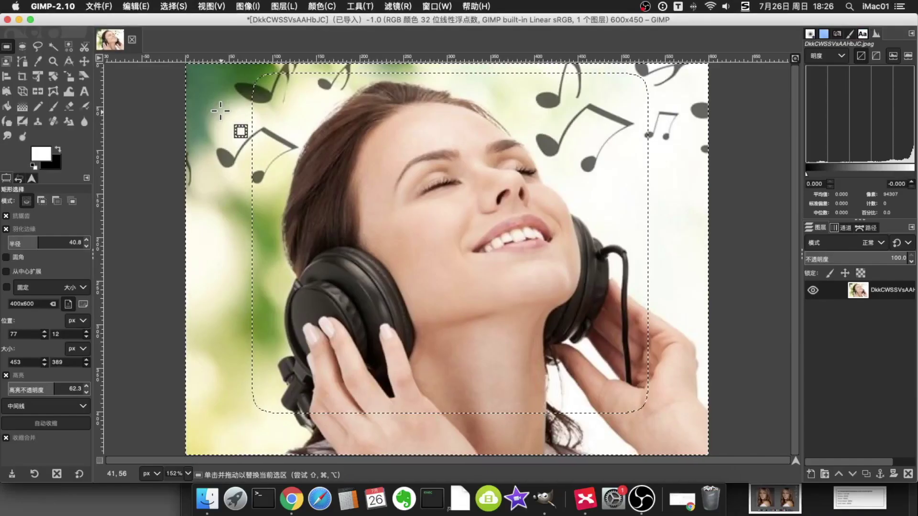
{"action": "key", "text": "Delete"}
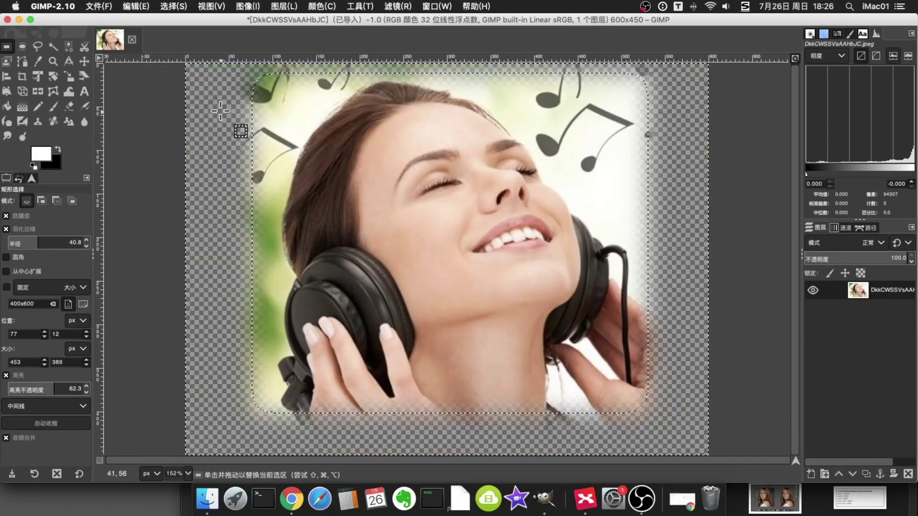
{"action": "left_click", "coordinate": [167, 5]}
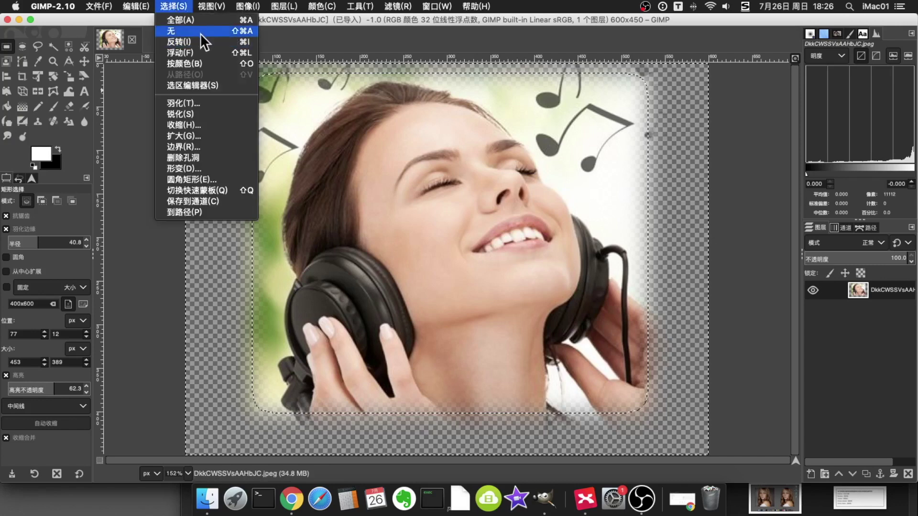
{"action": "left_click", "coordinate": [200, 33]}
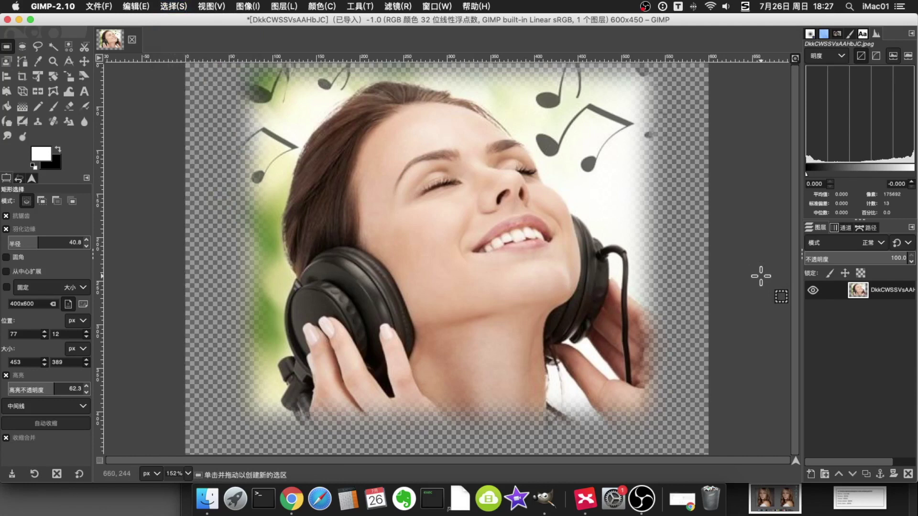
{"action": "key", "text": "super+z"}
{"action": "key", "text": "super+z"}
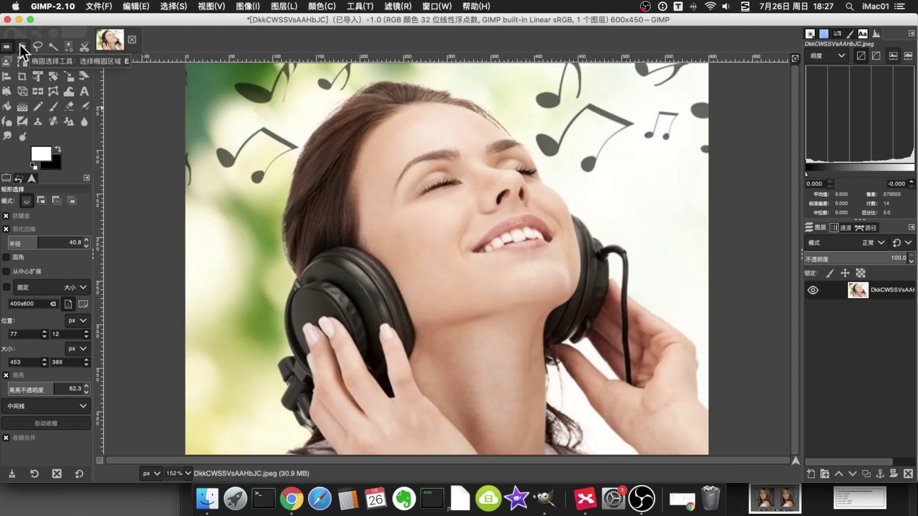
Draw a circular selection about 409 px wide around the face with Ellipse Select, expanding from the center at a fixed 1:1 ratio
{"action": "left_click", "coordinate": [22, 46]}
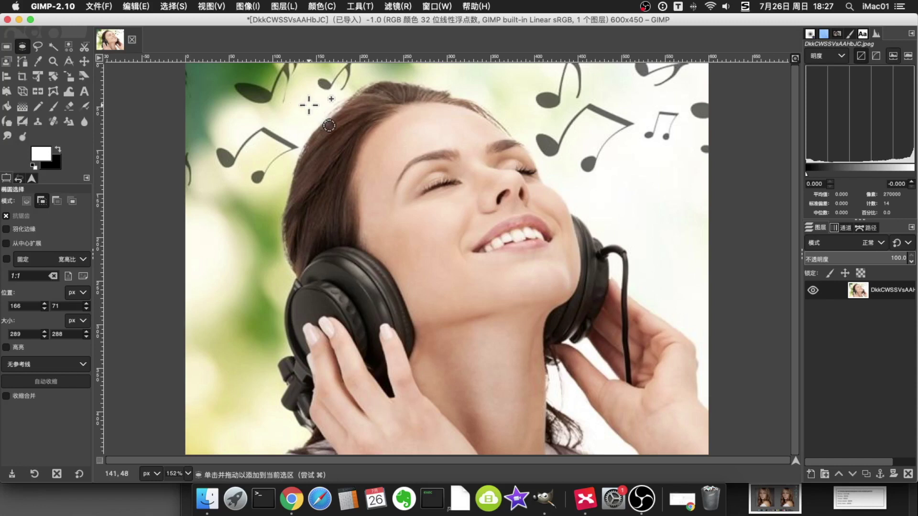
{"action": "left_click", "coordinate": [27, 244]}
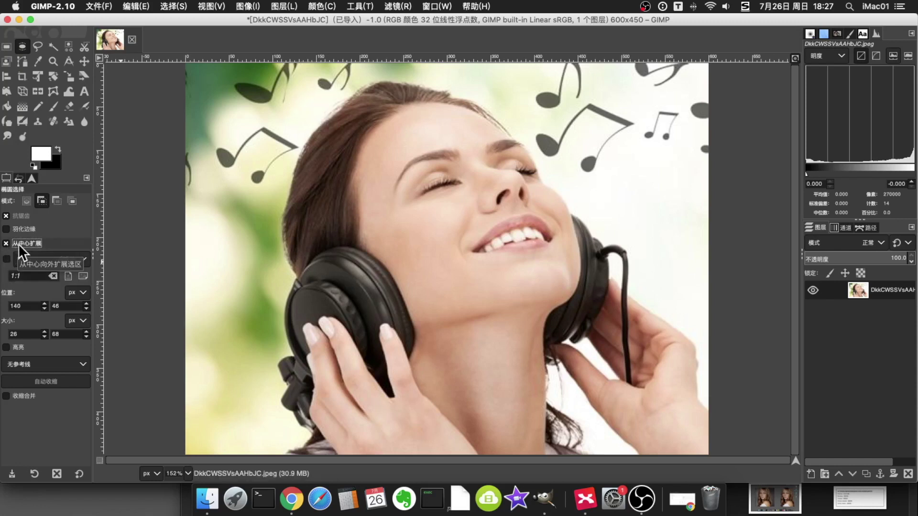
{"action": "left_click", "coordinate": [7, 259]}
{"action": "left_click_drag", "start_coordinate": [319, 120], "coordinate": [606, 381]}
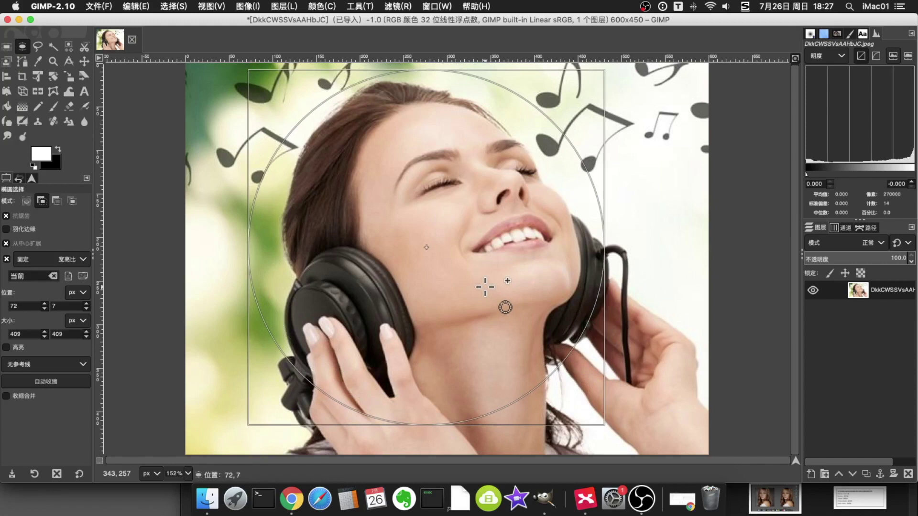
{"action": "key", "text": "Return"}
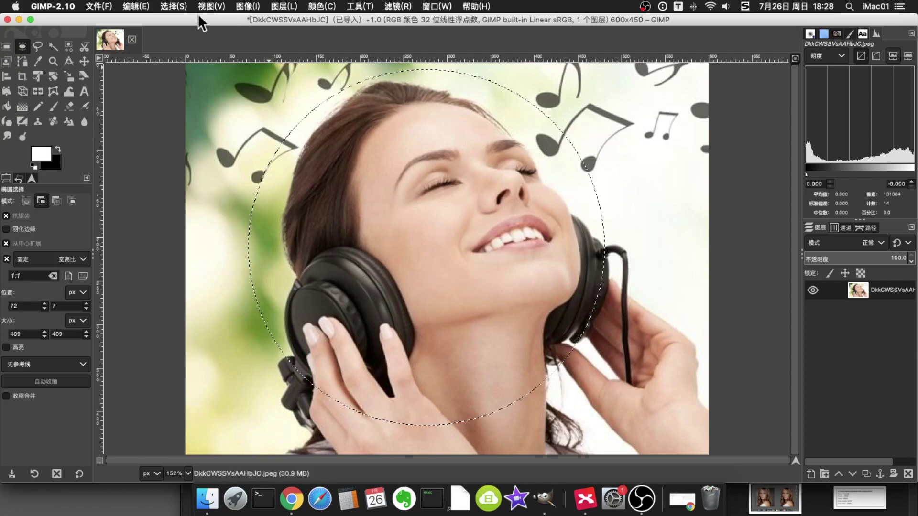
Try removing everything outside the circle by inverting the selection and deleting, and undo the circular cutout
{"action": "left_click", "coordinate": [174, 7]}
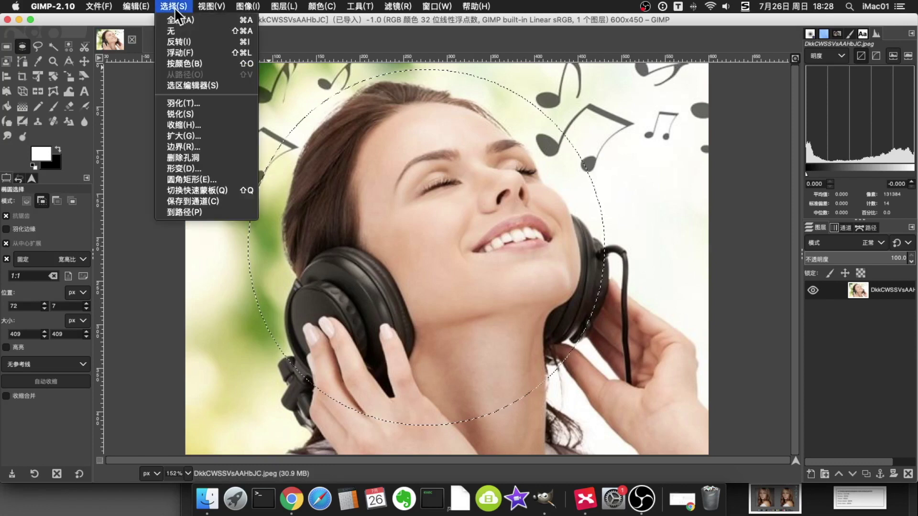
{"action": "left_click", "coordinate": [201, 41]}
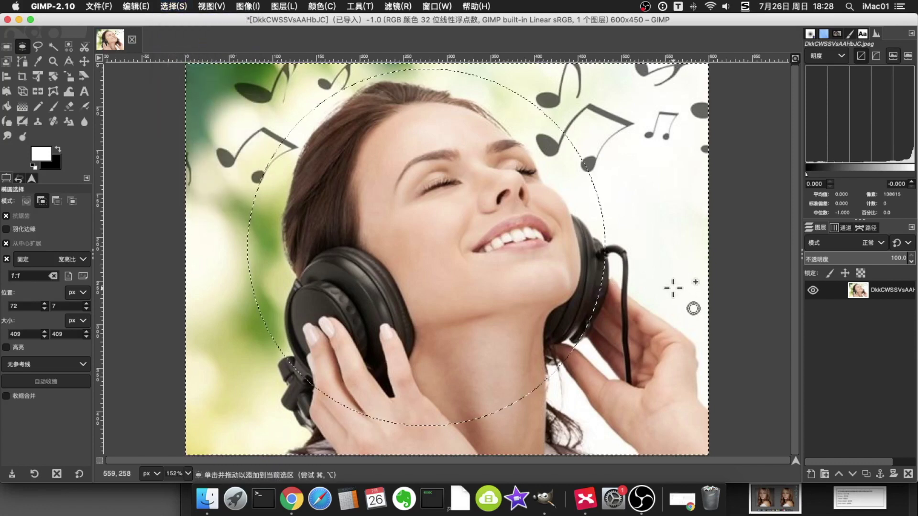
{"action": "key", "text": "Delete"}
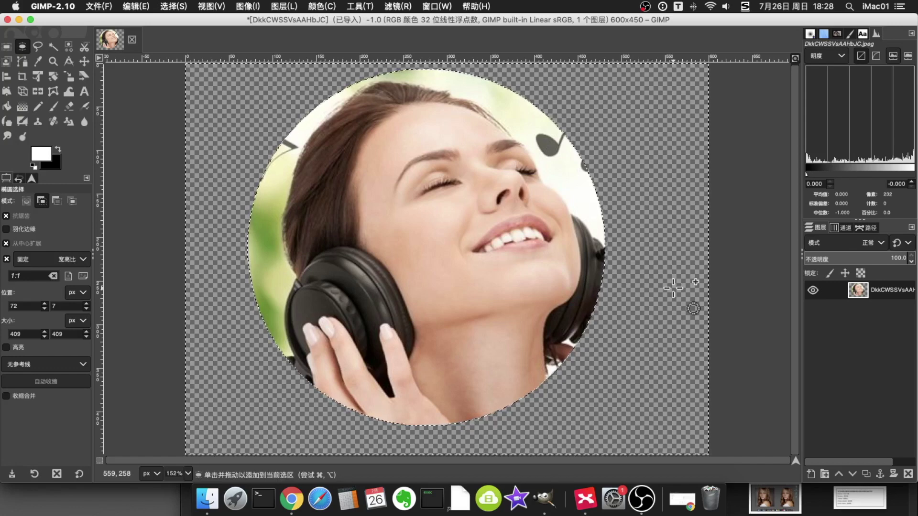
{"action": "key", "text": "shift+super"}
{"action": "left_click", "coordinate": [234, 61], "text": "shift"}
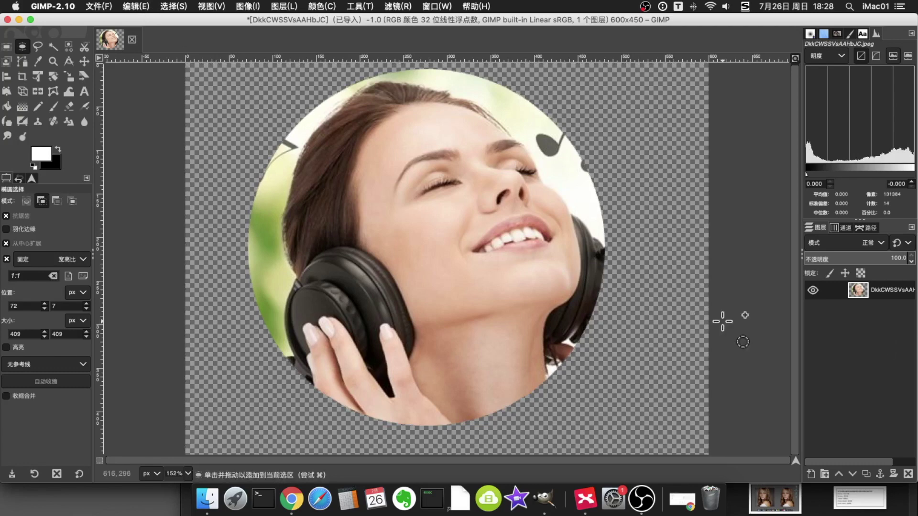
{"action": "key", "text": "super+z"}
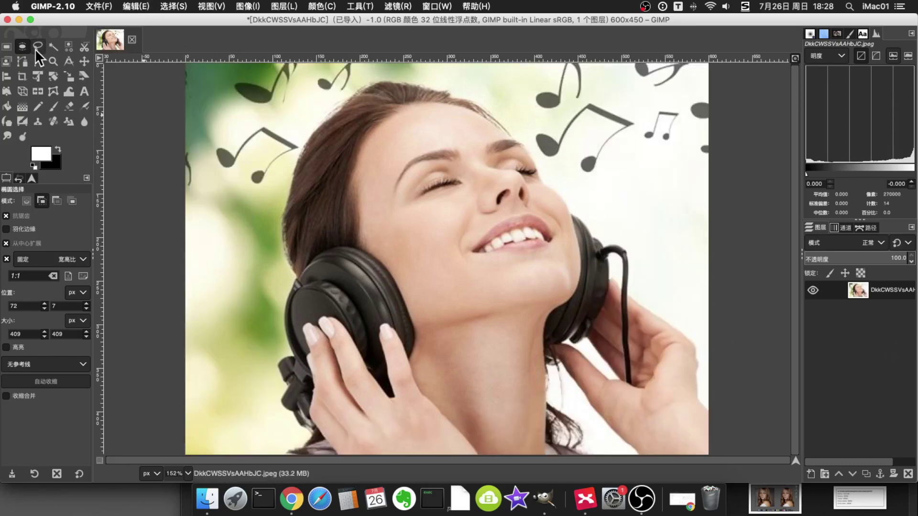
Begin a Free Select outline at the photo's bottom edge, tracing upward around the headphone on the left of the photo
{"action": "left_click", "coordinate": [37, 46]}
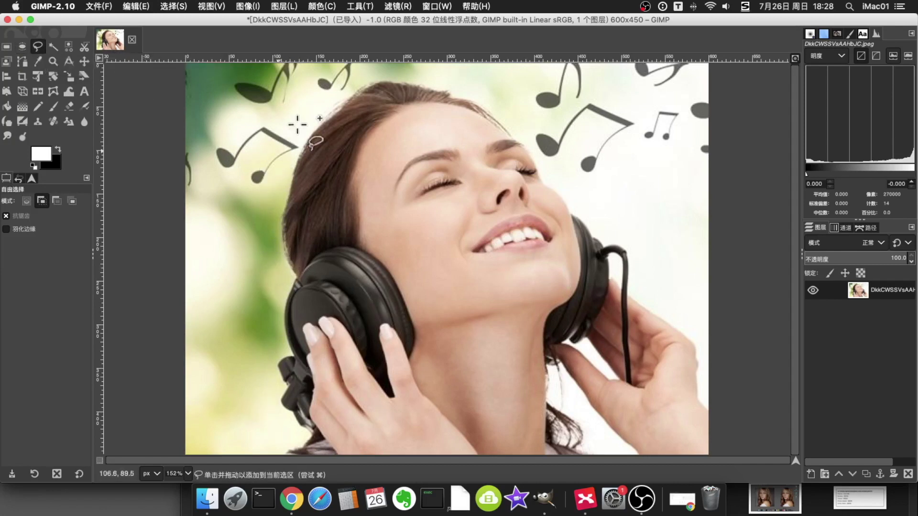
{"action": "left_click", "coordinate": [280, 453]}
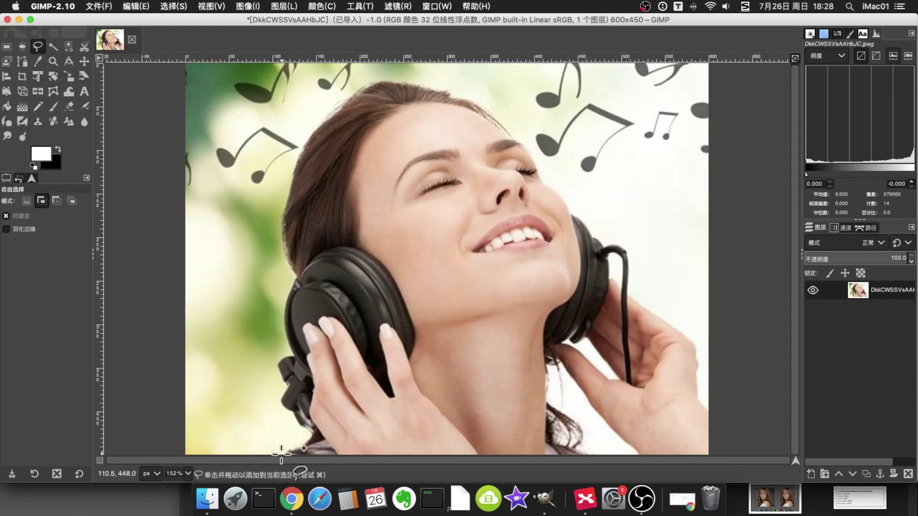
{"action": "left_click", "coordinate": [305, 433]}
{"action": "left_click", "coordinate": [292, 415]}
{"action": "left_click", "coordinate": [276, 402]}
{"action": "left_click", "coordinate": [284, 385]}
{"action": "left_click", "coordinate": [272, 364]}
{"action": "left_click", "coordinate": [286, 351]}
{"action": "left_click", "coordinate": [281, 316]}
{"action": "left_click", "coordinate": [285, 281]}
{"action": "left_click", "coordinate": [288, 273]}
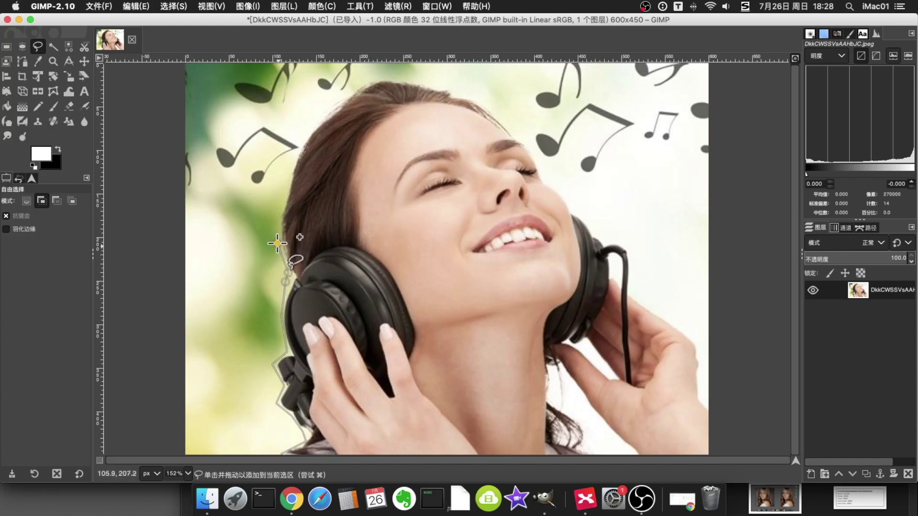
Continue the outline around the hair, face and raised hand, closing it at the starting point
{"action": "left_click", "coordinate": [263, 200]}
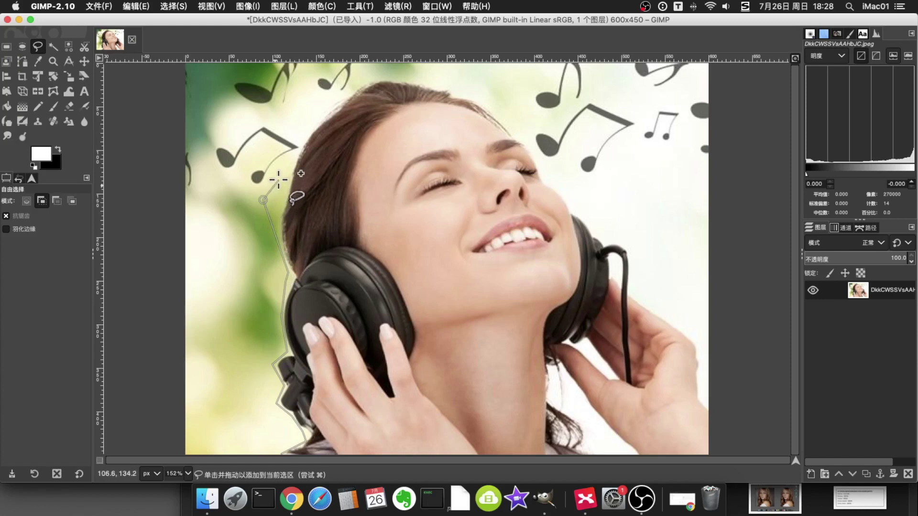
{"action": "left_click", "coordinate": [294, 144]}
{"action": "mouse_move", "coordinate": [306, 113]}
{"action": "left_mouse_down"}
{"action": "mouse_move", "coordinate": [336, 92]}
{"action": "mouse_move", "coordinate": [392, 74]}
{"action": "mouse_move", "coordinate": [492, 94]}
{"action": "mouse_move", "coordinate": [560, 178]}
{"action": "mouse_move", "coordinate": [621, 219]}
{"action": "mouse_move", "coordinate": [606, 226]}
{"action": "mouse_move", "coordinate": [650, 250]}
{"action": "mouse_move", "coordinate": [653, 276]}
{"action": "mouse_move", "coordinate": [643, 283]}
{"action": "mouse_move", "coordinate": [704, 329]}
{"action": "mouse_move", "coordinate": [727, 375]}
{"action": "mouse_move", "coordinate": [730, 413]}
{"action": "mouse_move", "coordinate": [726, 456]}
{"action": "mouse_move", "coordinate": [681, 473]}
{"action": "mouse_move", "coordinate": [281, 454]}
{"action": "left_mouse_up"}
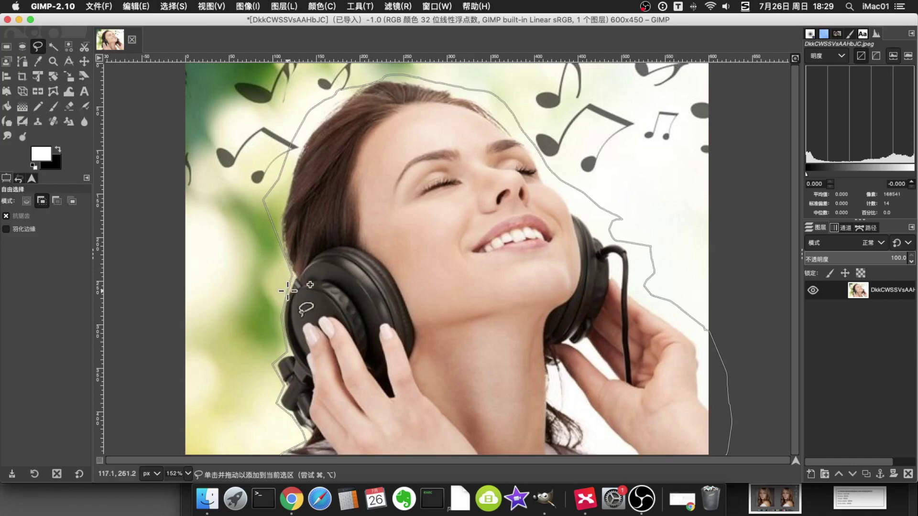
Adjust the outline's points beside the headphone on the photo's left side and confirm the free selection
{"action": "left_click", "coordinate": [281, 317]}
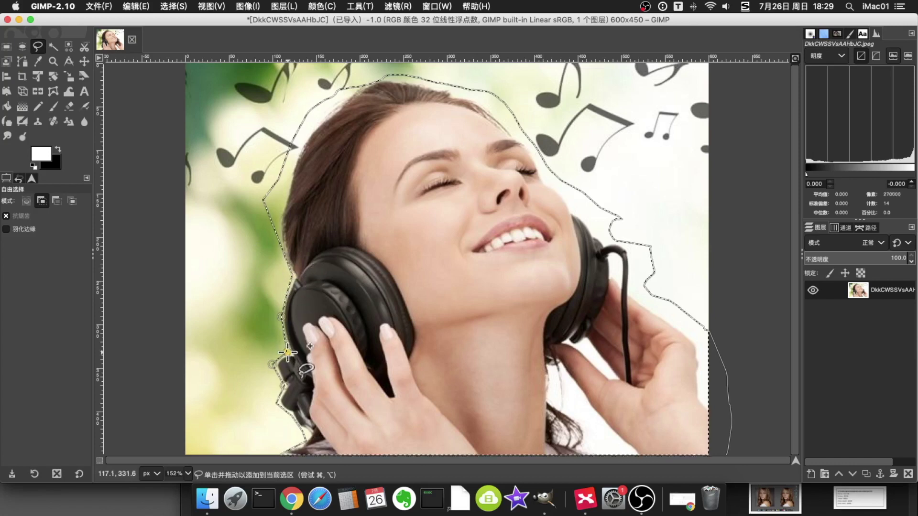
{"action": "left_click", "coordinate": [283, 385]}
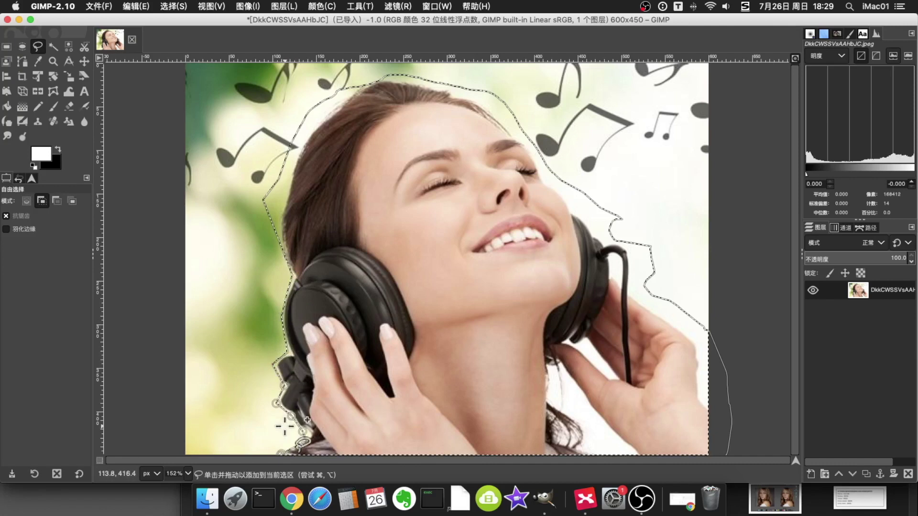
{"action": "left_click", "coordinate": [291, 415]}
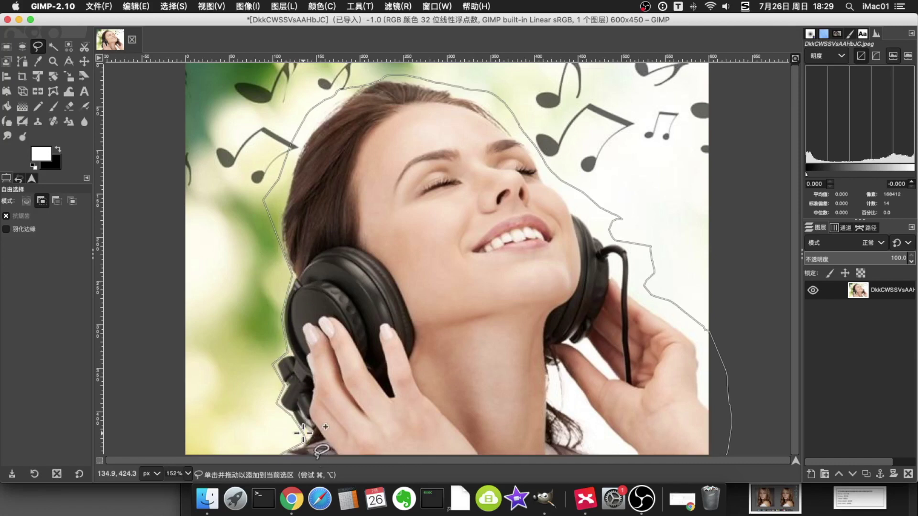
{"action": "left_click", "coordinate": [304, 431]}
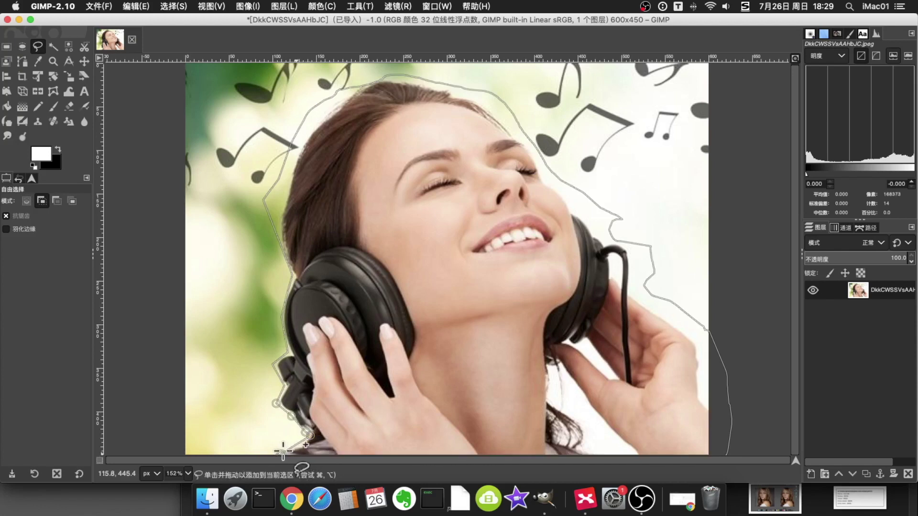
{"action": "key", "text": "Return"}
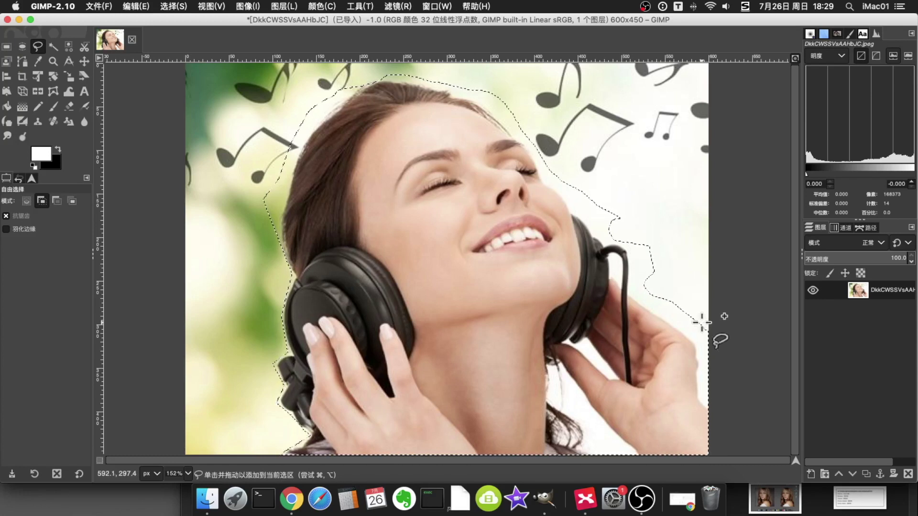
Invert the free selection and delete the background around the woman
{"action": "left_click", "coordinate": [171, 6]}
{"action": "left_click", "coordinate": [193, 40]}
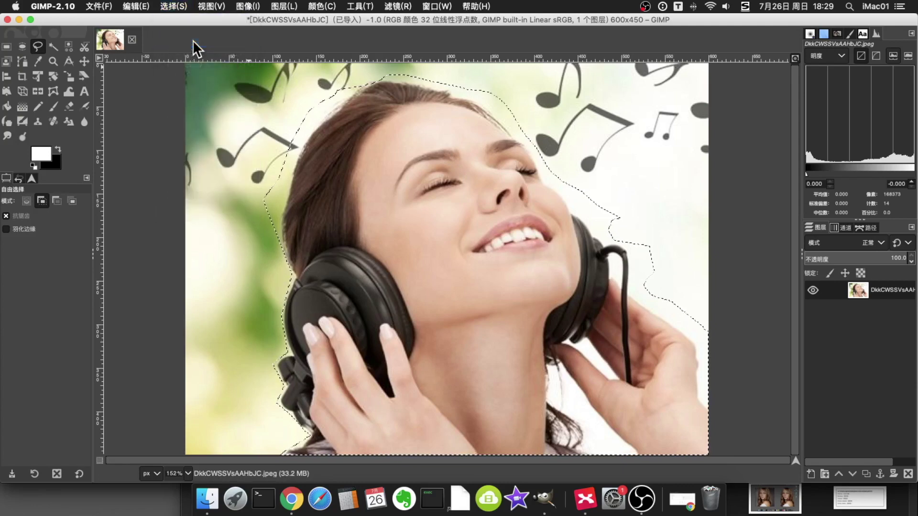
{"action": "key", "text": "Delete"}
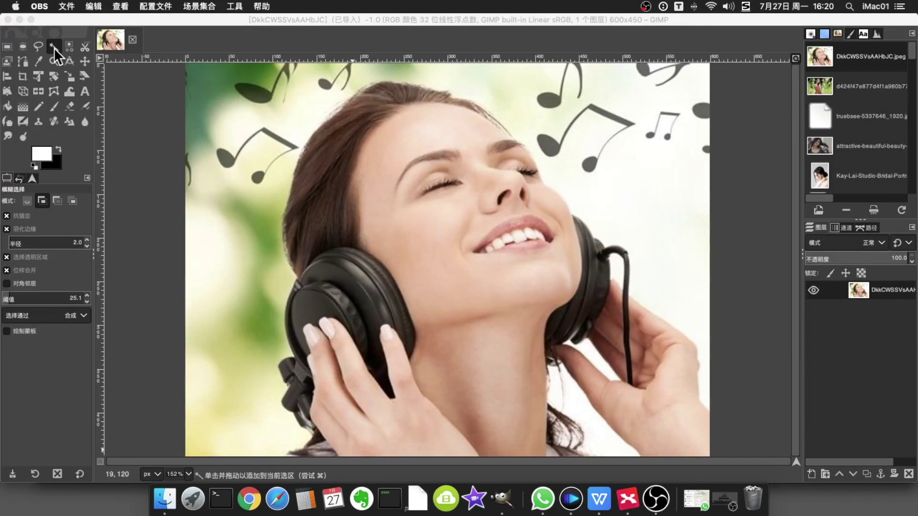
Fuzzy-select the pale background beside the face and above the forehead, lowering the threshold to 14.4
{"action": "left_click", "coordinate": [57, 62]}
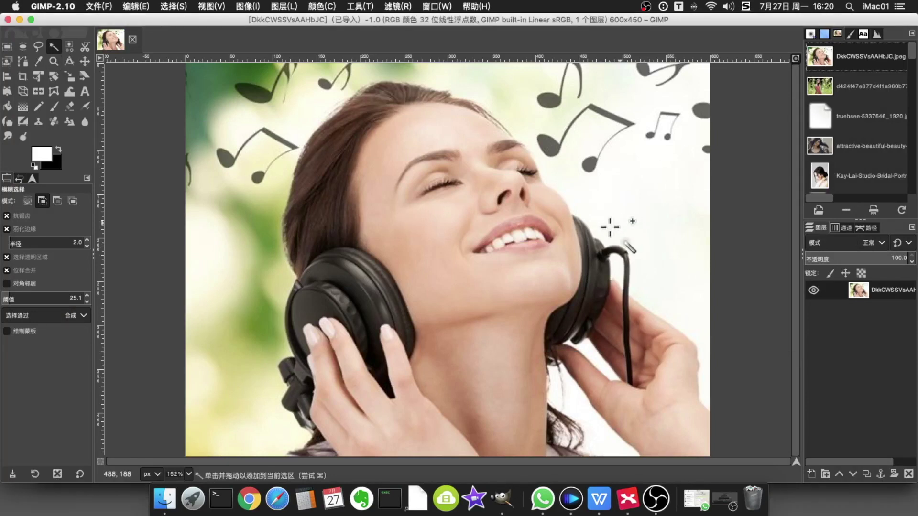
{"action": "left_click", "coordinate": [605, 202]}
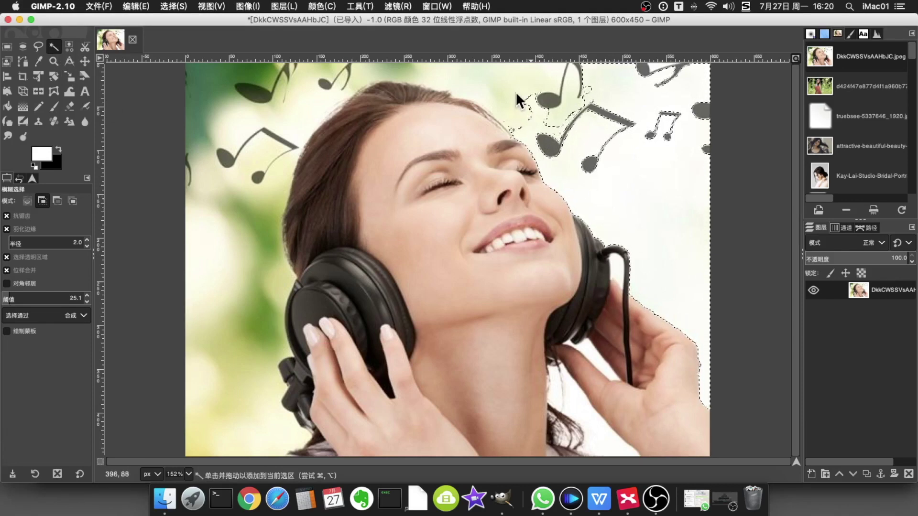
{"action": "left_click", "coordinate": [495, 84], "text": "shift"}
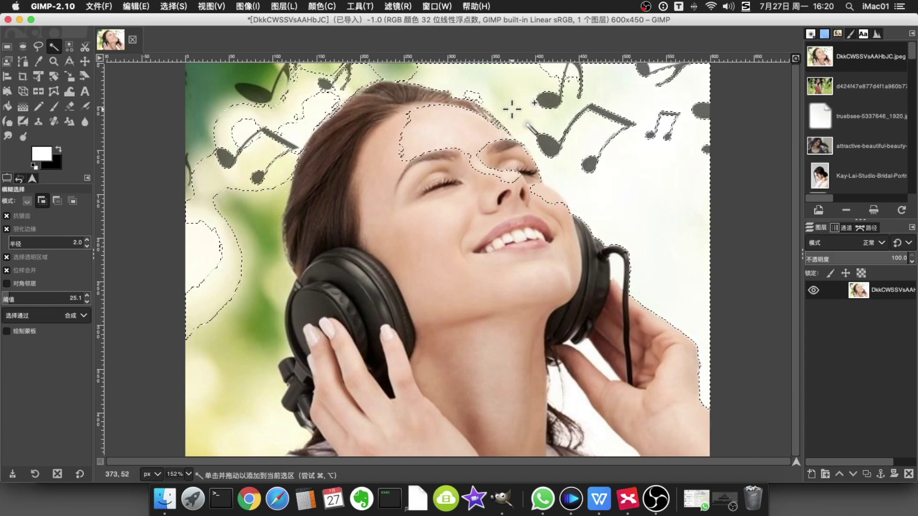
{"action": "left_click_drag", "start_coordinate": [256, 177], "coordinate": [251, 168]}
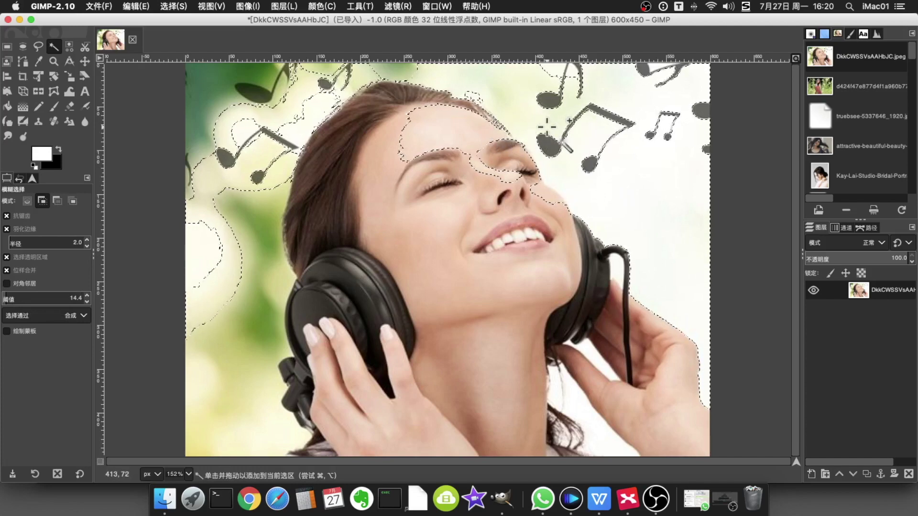
{"action": "key", "text": "ctrl+shift+a"}
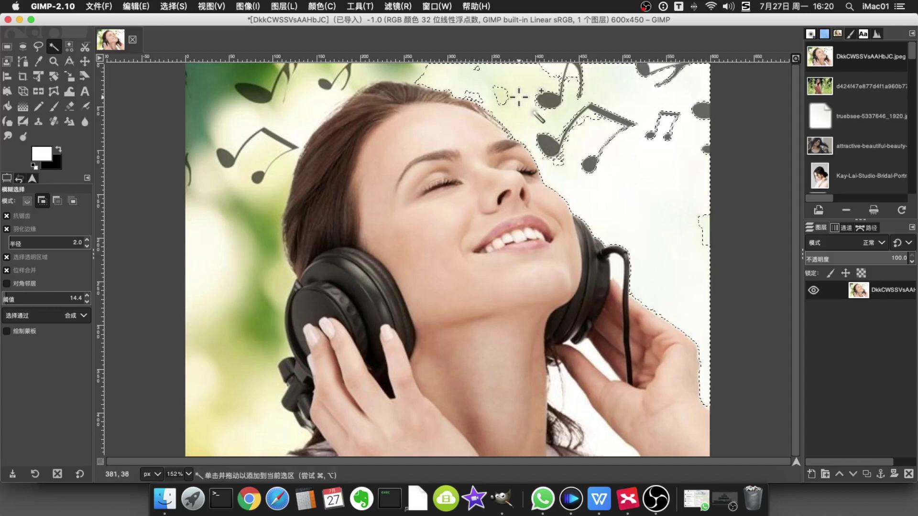
Add the background around the back of the hair, below the headphone and between the neck and hand to the fuzzy selection
{"action": "left_click", "coordinate": [42, 201]}
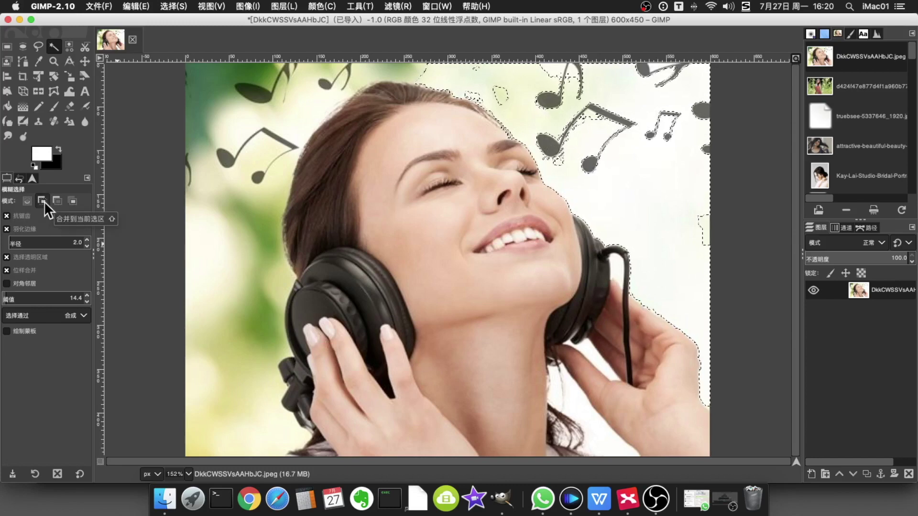
{"action": "left_click", "coordinate": [385, 72]}
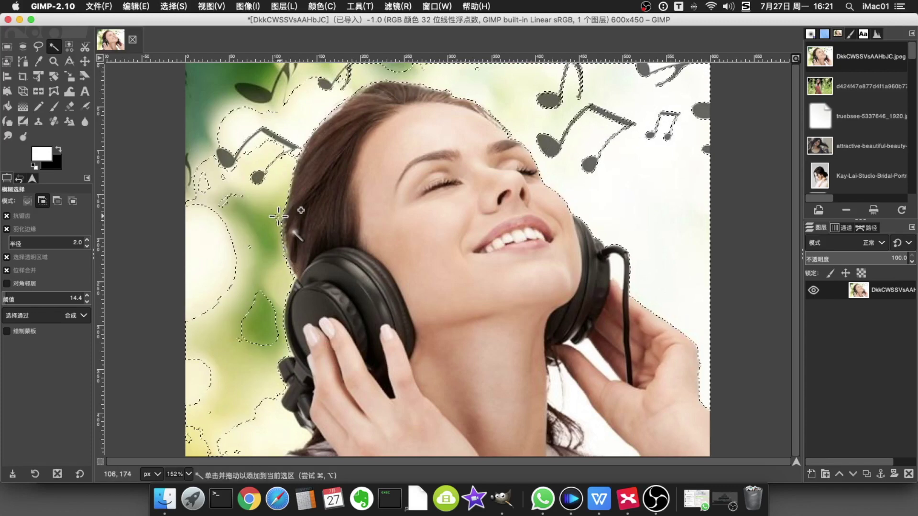
{"action": "left_click_drag", "start_coordinate": [291, 430], "coordinate": [268, 455]}
{"action": "key", "text": "ctrl+shift+a"}
{"action": "left_click", "coordinate": [594, 423]}
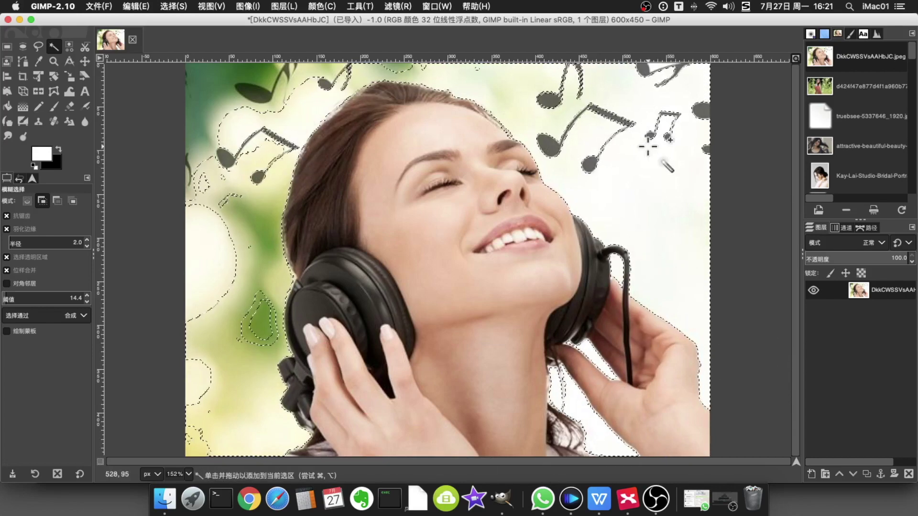
Subtract the loose hair strands above the eyebrow from the selection with a small Free Select outline
{"action": "scroll", "coordinate": [510, 136], "scroll_direction": "up", "scroll_amount": 4}
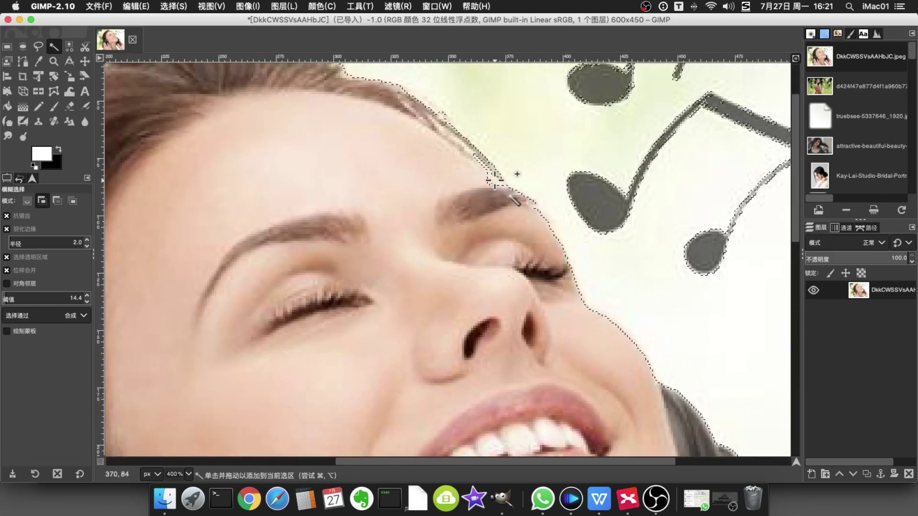
{"action": "scroll", "coordinate": [673, 204], "scroll_direction": "down", "scroll_amount": 2}
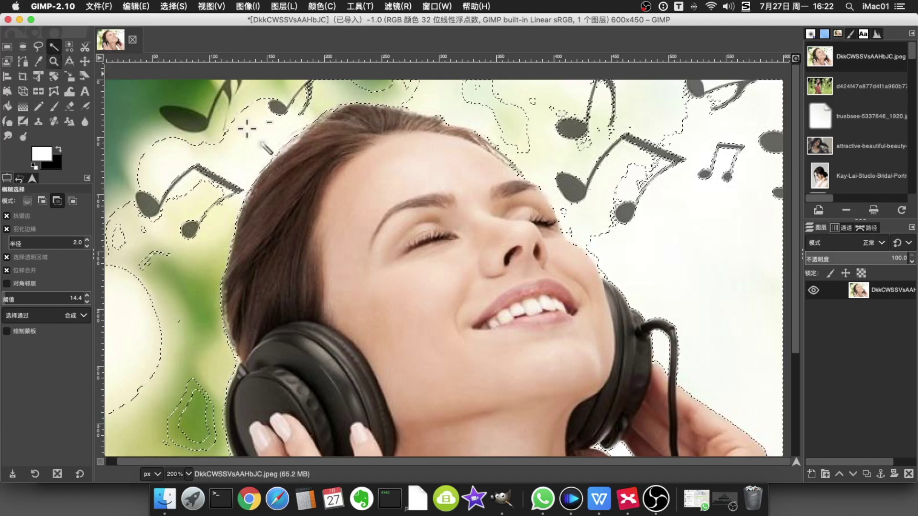
{"action": "scroll", "coordinate": [540, 195], "scroll_direction": "up", "scroll_amount": 3}
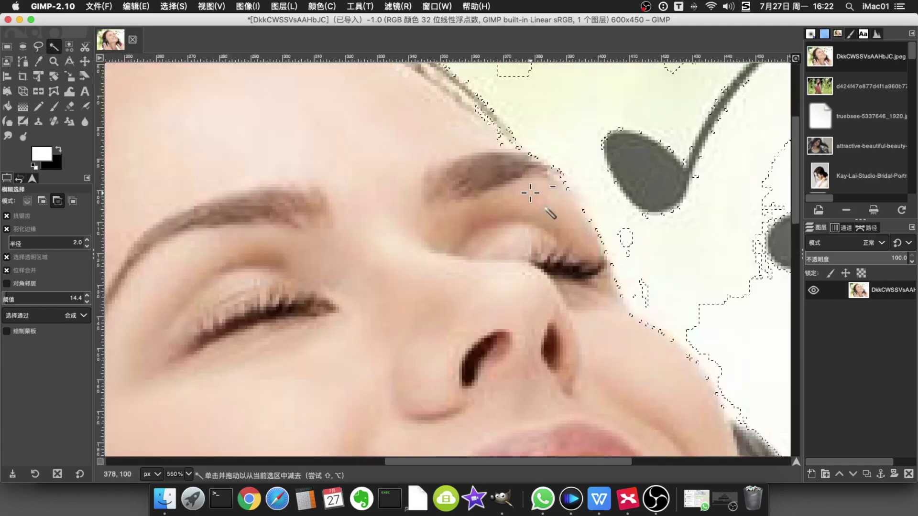
{"action": "scroll", "coordinate": [530, 192], "scroll_direction": "down", "scroll_amount": 5}
{"action": "scroll", "coordinate": [569, 109], "scroll_direction": "up", "scroll_amount": 5}
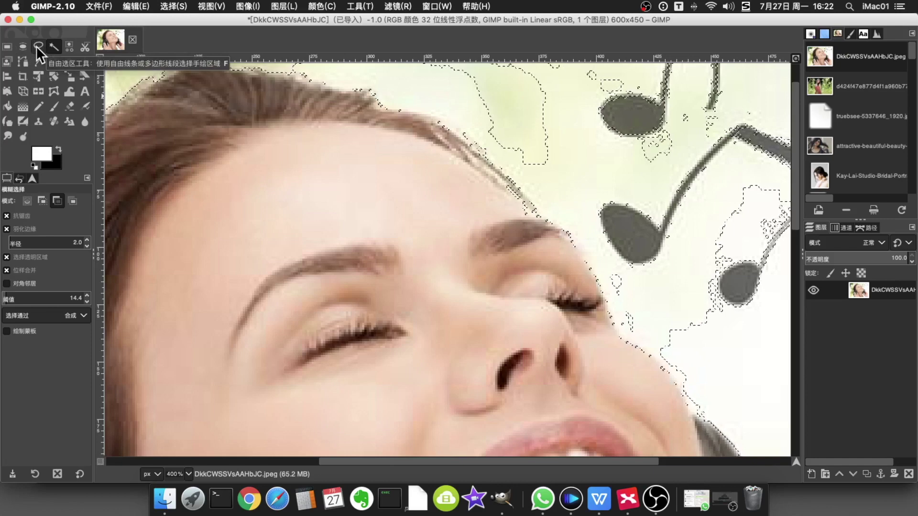
{"action": "left_click", "coordinate": [37, 46]}
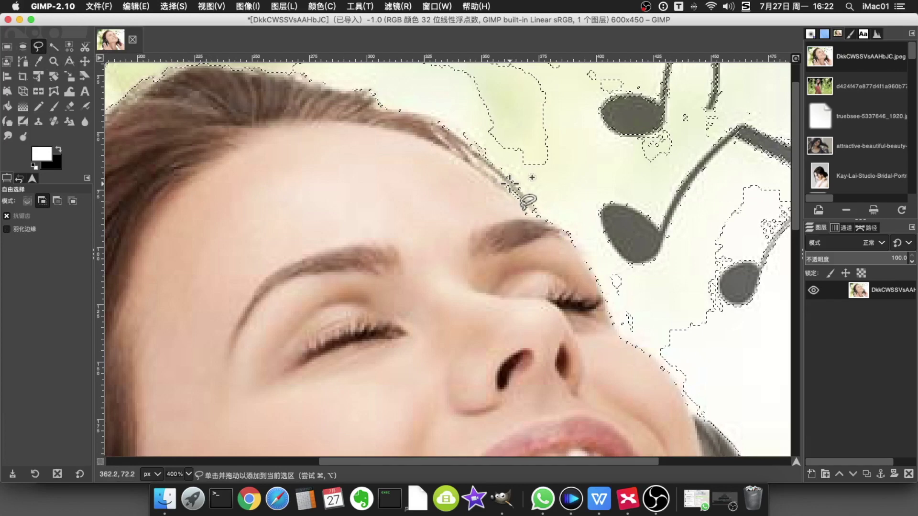
{"action": "left_click", "coordinate": [57, 201]}
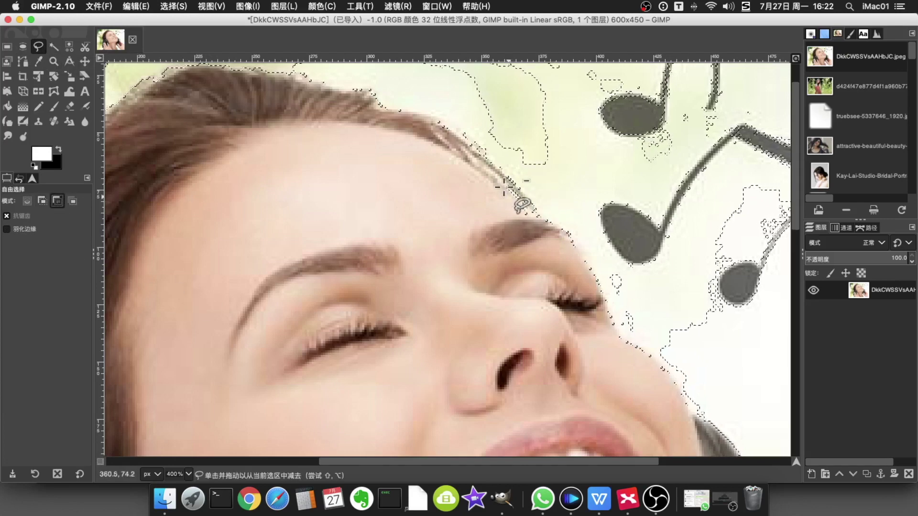
{"action": "left_click_drag", "start_coordinate": [502, 181], "coordinate": [514, 185]}
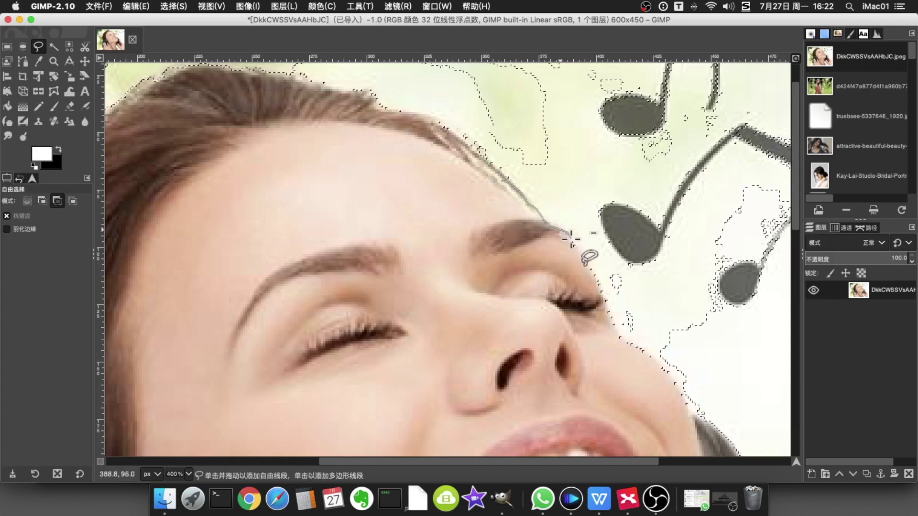
{"action": "left_click", "coordinate": [493, 186]}
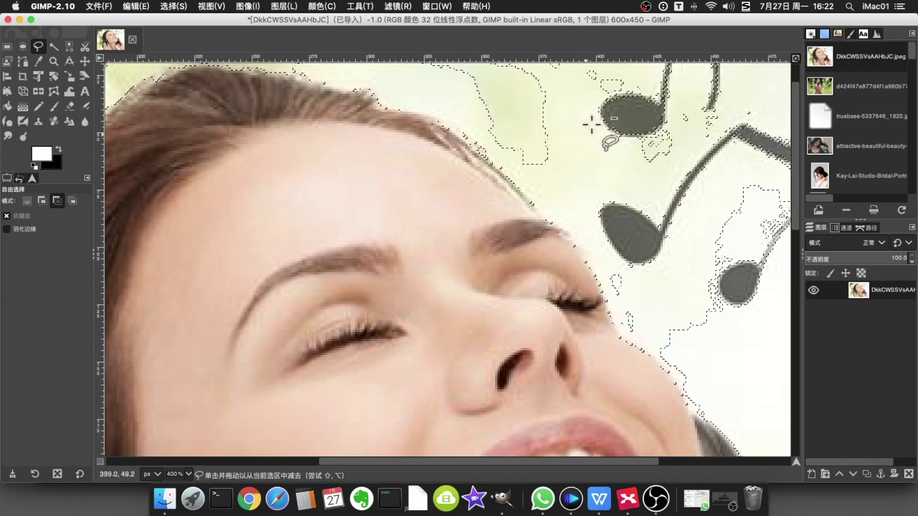
Add the unselected background patch and music notes above the forehead to the selection with a freehand outline
{"action": "left_click", "coordinate": [43, 202]}
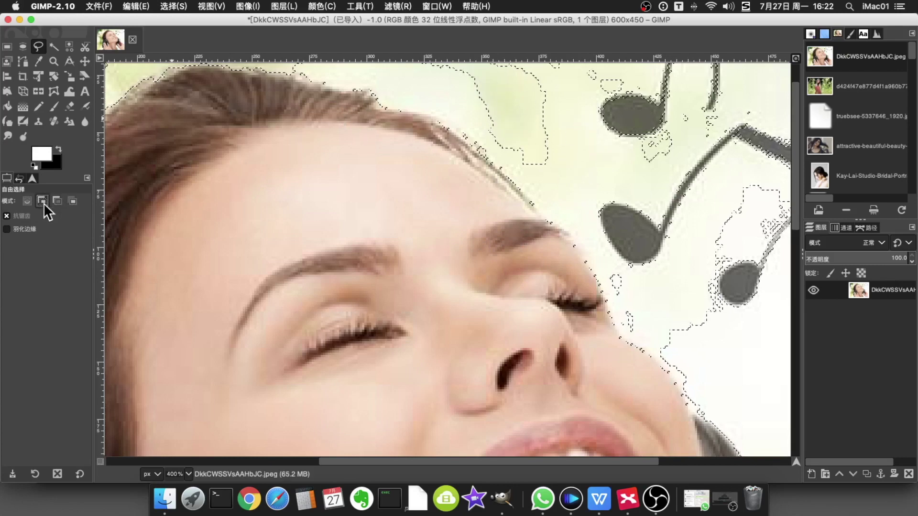
{"action": "mouse_move", "coordinate": [452, 88]}
{"action": "left_mouse_down"}
{"action": "mouse_move", "coordinate": [530, 175]}
{"action": "mouse_move", "coordinate": [557, 184]}
{"action": "mouse_move", "coordinate": [581, 176]}
{"action": "mouse_move", "coordinate": [595, 195]}
{"action": "mouse_move", "coordinate": [592, 235]}
{"action": "mouse_move", "coordinate": [623, 307]}
{"action": "mouse_move", "coordinate": [621, 328]}
{"action": "mouse_move", "coordinate": [706, 351]}
{"action": "mouse_move", "coordinate": [758, 276]}
{"action": "mouse_move", "coordinate": [753, 103]}
{"action": "mouse_move", "coordinate": [717, 70]}
{"action": "mouse_move", "coordinate": [581, 82]}
{"action": "left_mouse_up"}
{"action": "key", "text": "Return"}
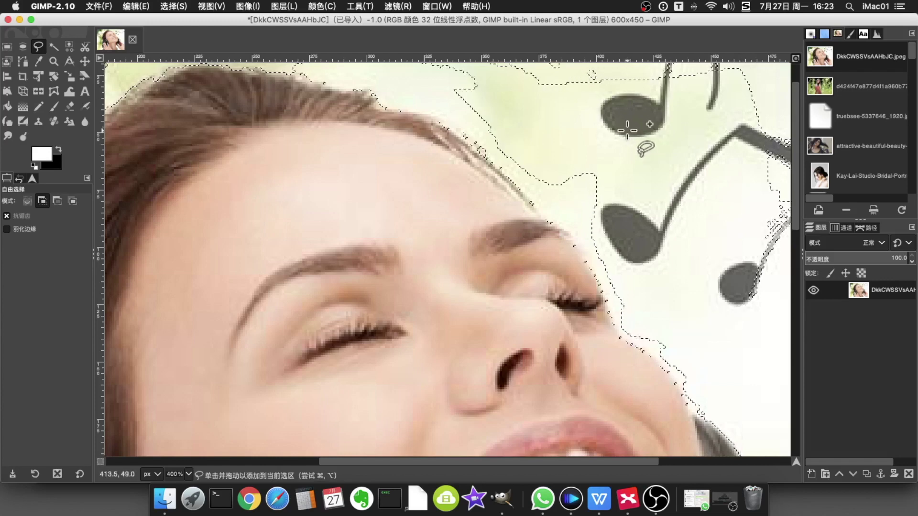
Add the remaining background patches and music notes on both sides of the head to the selection with freehand outlines
{"action": "scroll", "coordinate": [640, 167], "scroll_direction": "down", "scroll_amount": 3}
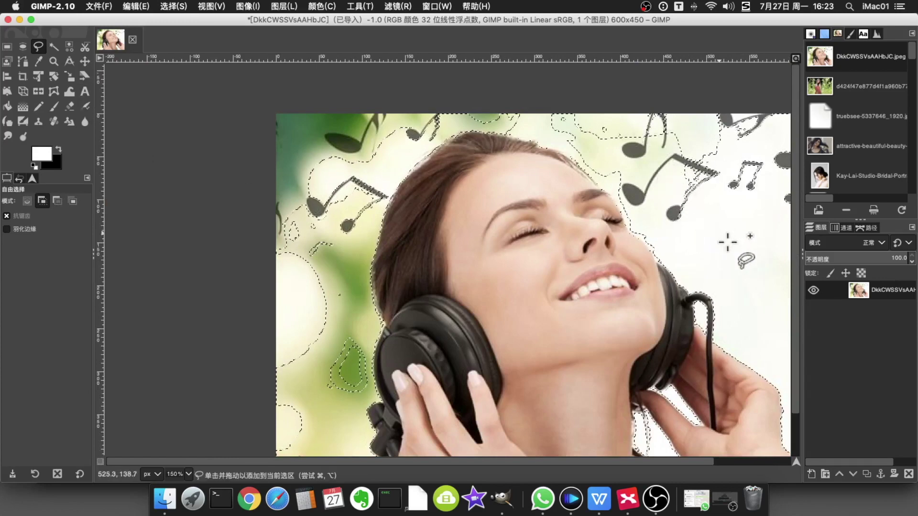
{"action": "left_click", "coordinate": [782, 375]}
{"action": "mouse_move", "coordinate": [678, 234]}
{"action": "left_mouse_down"}
{"action": "mouse_move", "coordinate": [562, 138]}
{"action": "mouse_move", "coordinate": [509, 127]}
{"action": "mouse_move", "coordinate": [414, 135]}
{"action": "left_mouse_up"}
{"action": "mouse_move", "coordinate": [371, 217]}
{"action": "left_mouse_down"}
{"action": "mouse_move", "coordinate": [346, 315]}
{"action": "mouse_move", "coordinate": [366, 396]}
{"action": "mouse_move", "coordinate": [308, 452]}
{"action": "mouse_move", "coordinate": [280, 410]}
{"action": "mouse_move", "coordinate": [246, 260]}
{"action": "mouse_move", "coordinate": [313, 98]}
{"action": "mouse_move", "coordinate": [558, 95]}
{"action": "mouse_move", "coordinate": [769, 128]}
{"action": "mouse_move", "coordinate": [783, 323]}
{"action": "left_mouse_up"}
{"action": "key", "text": "Return"}
{"action": "mouse_move", "coordinate": [736, 189]}
{"action": "left_mouse_down"}
{"action": "mouse_move", "coordinate": [712, 158]}
{"action": "mouse_move", "coordinate": [746, 91]}
{"action": "mouse_move", "coordinate": [696, 108]}
{"action": "mouse_move", "coordinate": [786, 229]}
{"action": "mouse_move", "coordinate": [718, 143]}
{"action": "left_mouse_up"}
{"action": "key", "text": "Return"}
{"action": "key", "text": "Return"}
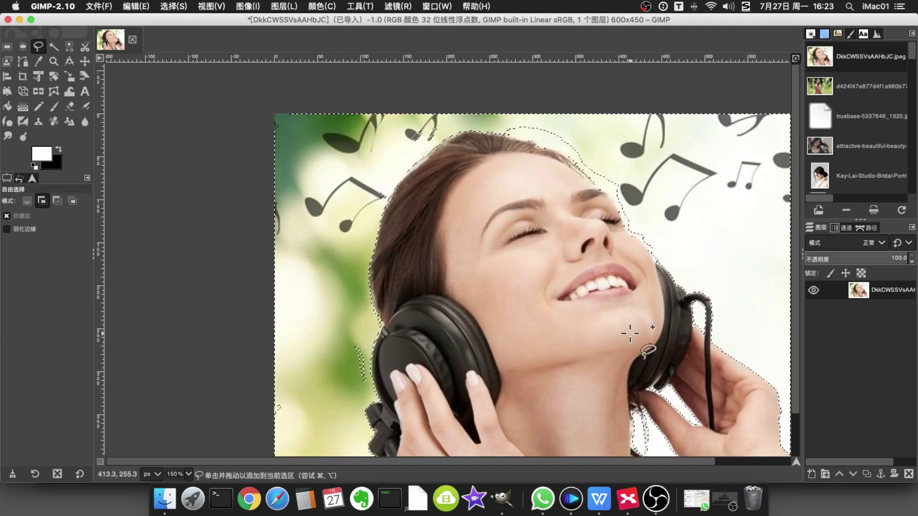
Add the leftover patches beside the headphone and in the photo's lower-left corner to the selection
{"action": "scroll", "coordinate": [437, 290], "scroll_direction": "right", "scroll_amount": 4}
{"action": "scroll", "coordinate": [436, 291], "scroll_direction": "down", "scroll_amount": 2}
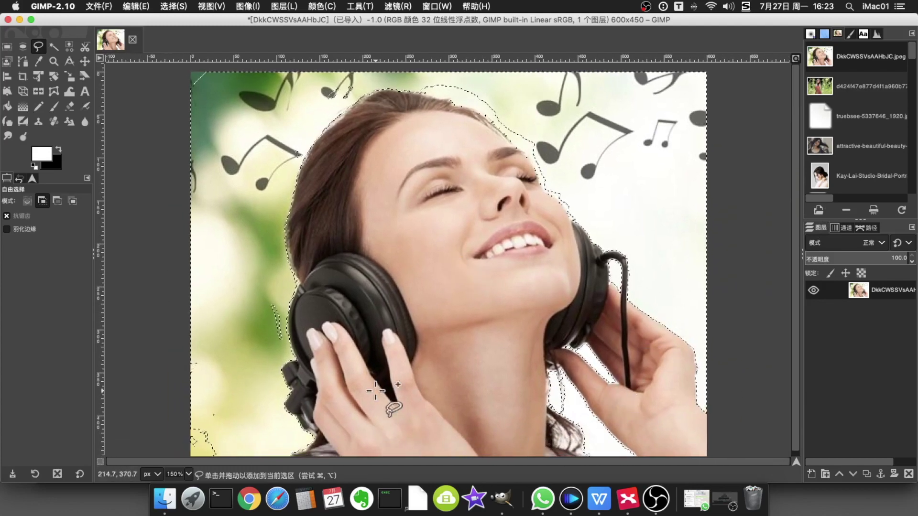
{"action": "mouse_move", "coordinate": [252, 284]}
{"action": "left_mouse_down"}
{"action": "mouse_move", "coordinate": [240, 325]}
{"action": "mouse_move", "coordinate": [285, 337]}
{"action": "left_mouse_up"}
{"action": "left_click_drag", "start_coordinate": [248, 282], "coordinate": [248, 283]}
{"action": "key", "text": "Return"}
{"action": "left_click_drag", "start_coordinate": [206, 454], "coordinate": [148, 307]}
{"action": "key", "text": "Return"}
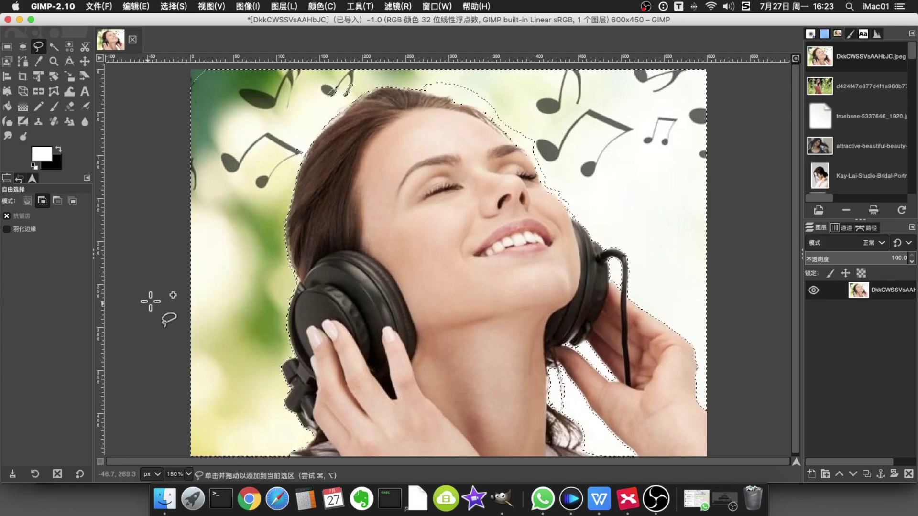
Add the photo's upper-left corner and the music note near the top of the hair to the selection
{"action": "scroll", "coordinate": [203, 311], "scroll_direction": "down", "scroll_amount": 2}
{"action": "scroll", "coordinate": [194, 245], "scroll_direction": "up", "scroll_amount": 2}
{"action": "mouse_move", "coordinate": [162, 86]}
{"action": "left_mouse_down"}
{"action": "mouse_move", "coordinate": [303, 153]}
{"action": "mouse_move", "coordinate": [226, 85]}
{"action": "mouse_move", "coordinate": [154, 81]}
{"action": "left_mouse_up"}
{"action": "key", "text": "Return"}
{"action": "left_click_drag", "start_coordinate": [387, 101], "coordinate": [314, 101]}
{"action": "scroll", "coordinate": [487, 153], "scroll_direction": "down", "scroll_amount": 1}
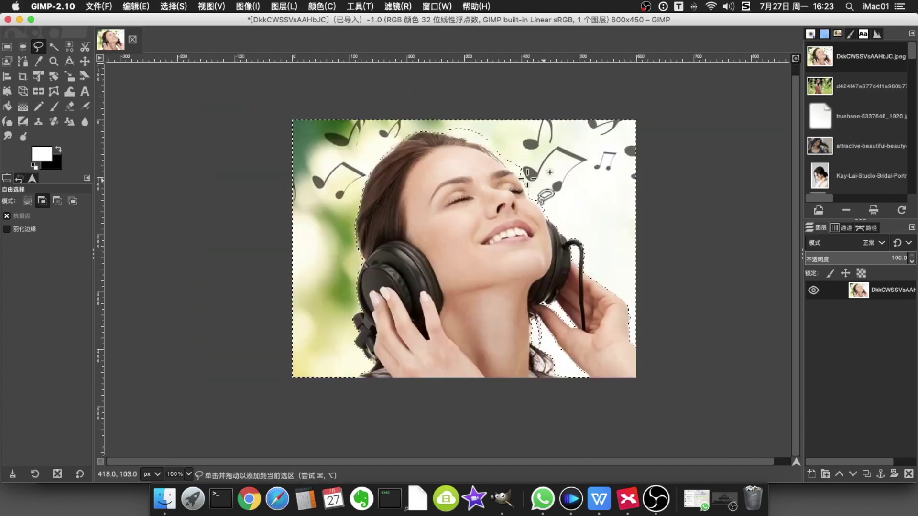
Set the Fuzzy Select threshold to 5.4 and add the background strip along the forehead and hair to the selection
{"action": "scroll", "coordinate": [492, 160], "scroll_direction": "up", "scroll_amount": 3}
{"action": "scroll", "coordinate": [492, 162], "scroll_direction": "down", "scroll_amount": 1}
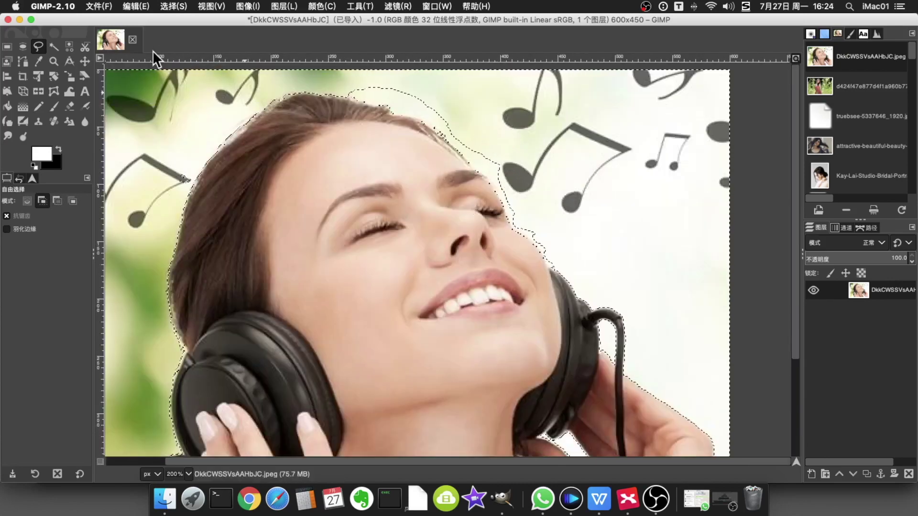
{"action": "key", "text": "u"}
{"action": "left_click", "coordinate": [492, 168], "text": "ctrl"}
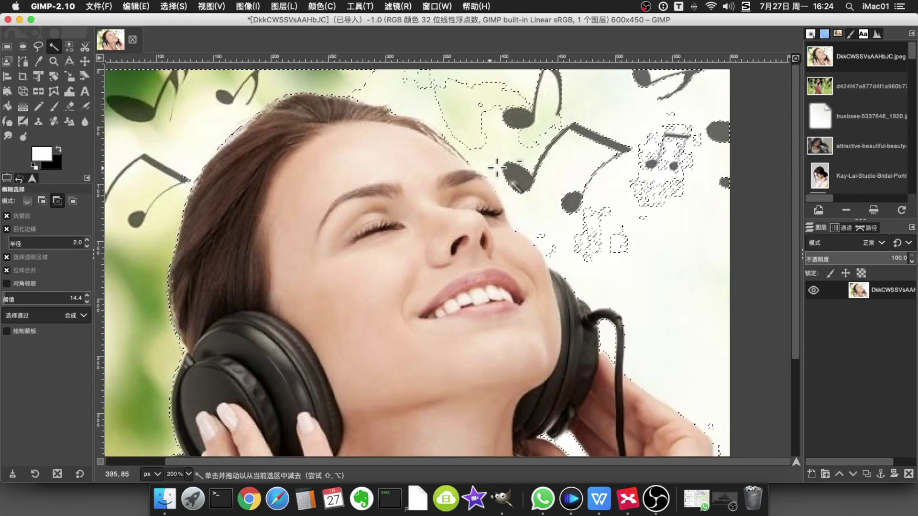
{"action": "left_click", "coordinate": [514, 162], "text": "ctrl"}
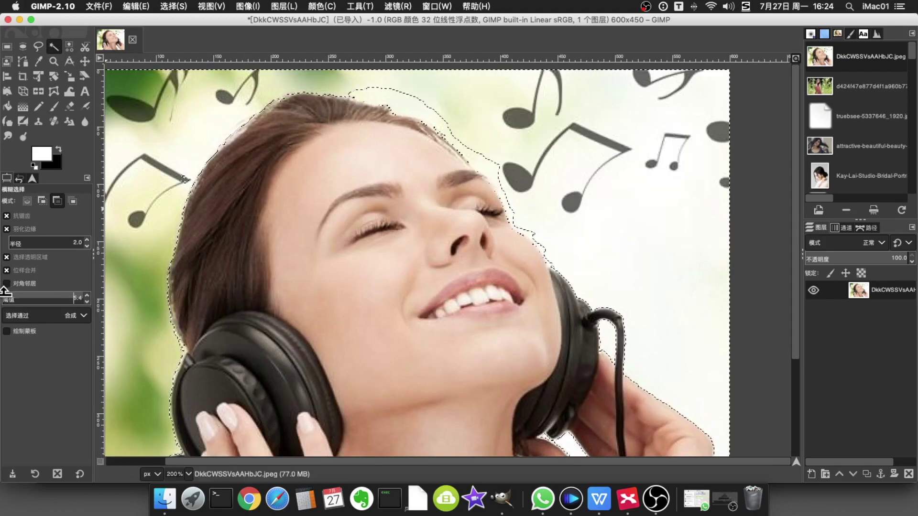
{"action": "left_click", "coordinate": [42, 201]}
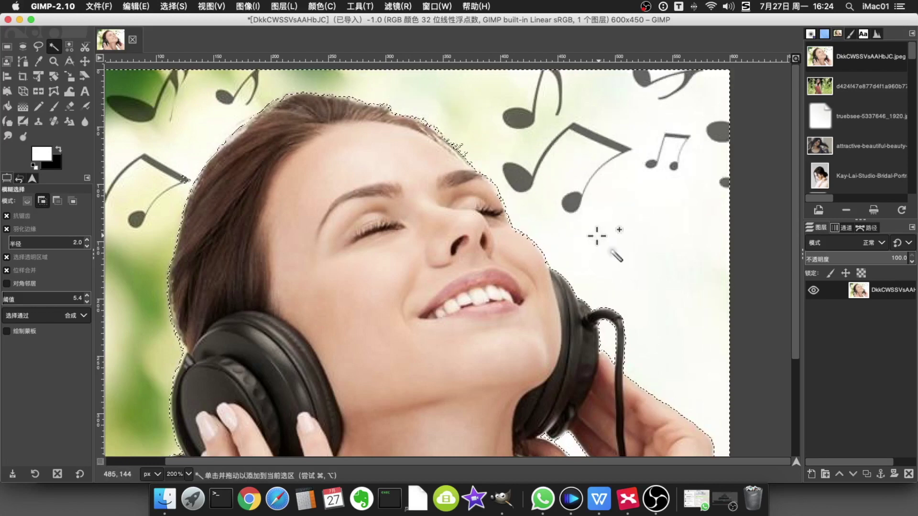
Start a subtracting Free Select outline below the eye and trace the cheek's edge down to the headphone
{"action": "scroll", "coordinate": [569, 234], "scroll_direction": "up", "scroll_amount": 5}
{"action": "scroll", "coordinate": [521, 246], "scroll_direction": "down", "scroll_amount": 4}
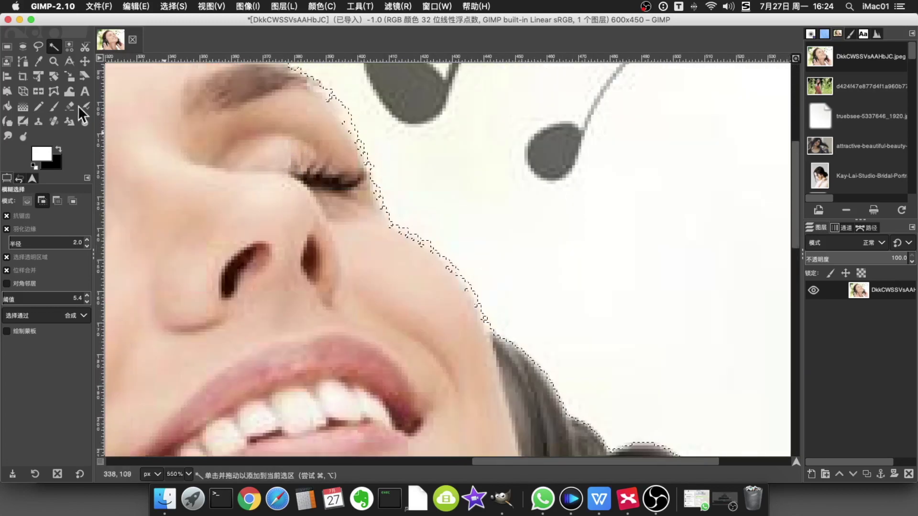
{"action": "left_click", "coordinate": [38, 48]}
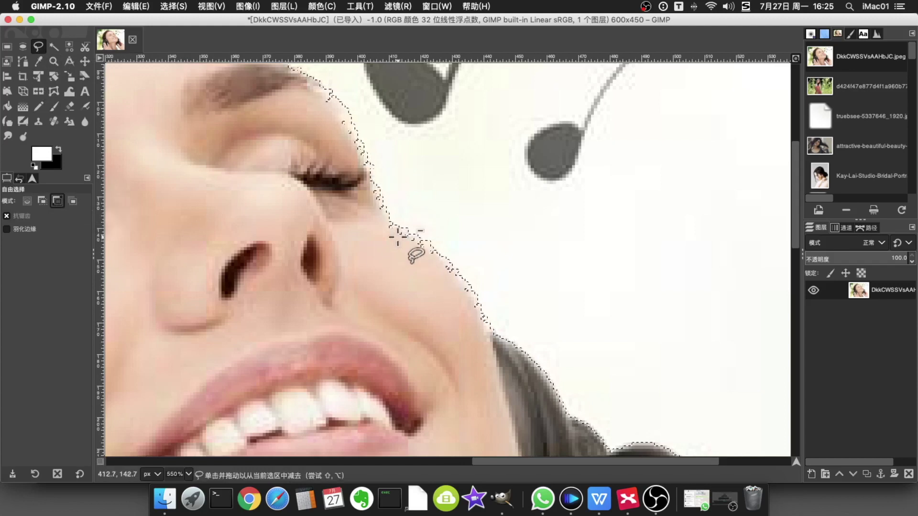
{"action": "left_click", "coordinate": [390, 220]}
{"action": "left_click", "coordinate": [439, 254]}
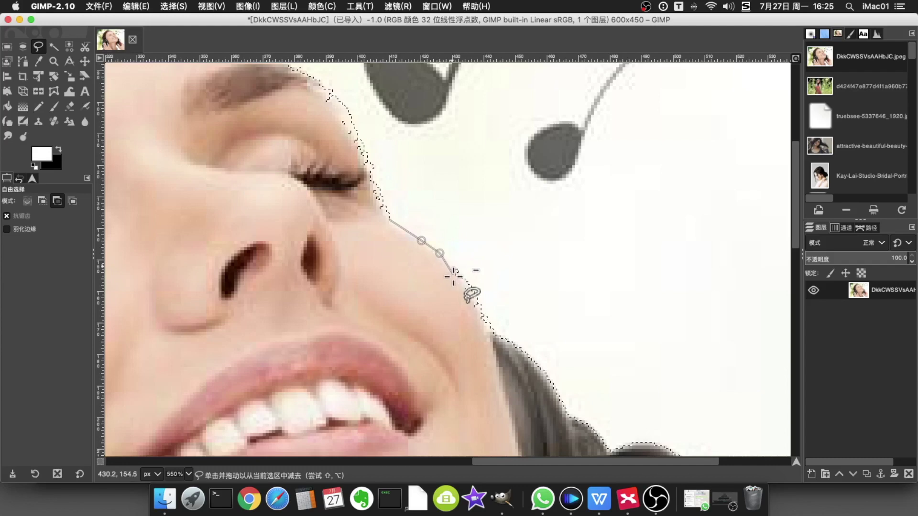
{"action": "left_click", "coordinate": [465, 277]}
{"action": "left_click", "coordinate": [491, 329]}
{"action": "left_click", "coordinate": [493, 349]}
Continue the outline back across the face and along the brow and eyelash edge, closing it to subtract the face from the selection
{"action": "left_click", "coordinate": [368, 337]}
{"action": "left_click", "coordinate": [220, 150]}
{"action": "left_click", "coordinate": [164, 103]}
{"action": "left_click", "coordinate": [244, 78]}
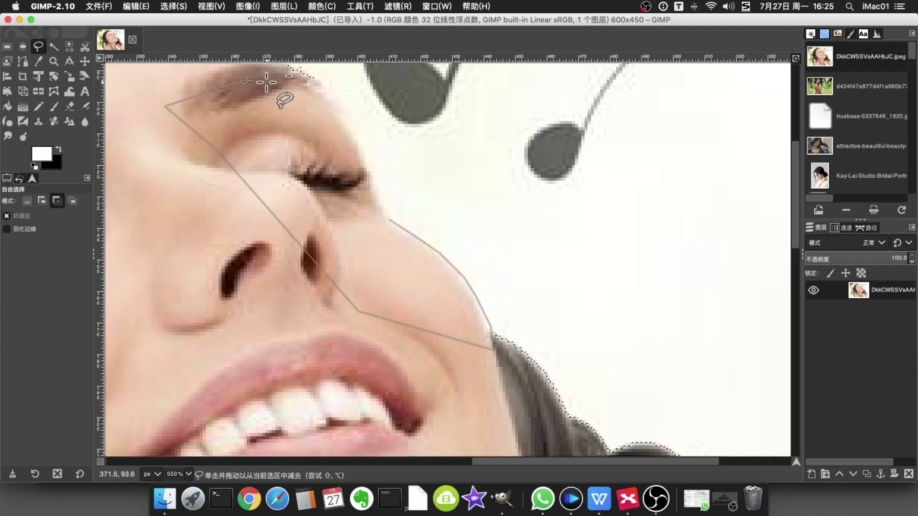
{"action": "scroll", "coordinate": [269, 92], "scroll_direction": "up", "scroll_amount": 5}
{"action": "left_click", "coordinate": [274, 243]}
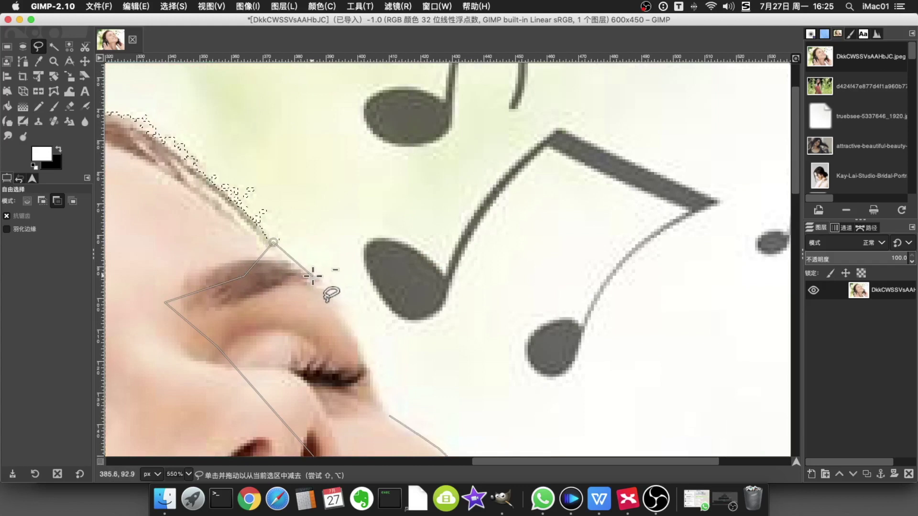
{"action": "mouse_move", "coordinate": [292, 261]}
{"action": "left_mouse_down"}
{"action": "mouse_move", "coordinate": [319, 271]}
{"action": "mouse_move", "coordinate": [371, 357]}
{"action": "left_mouse_up"}
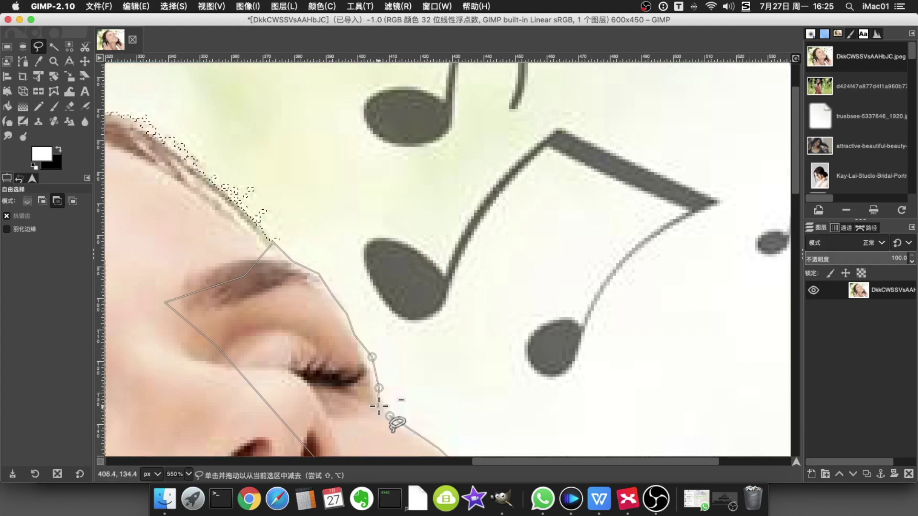
{"action": "key", "text": "Return"}
{"action": "scroll", "coordinate": [317, 263], "scroll_direction": "down", "scroll_amount": 2}
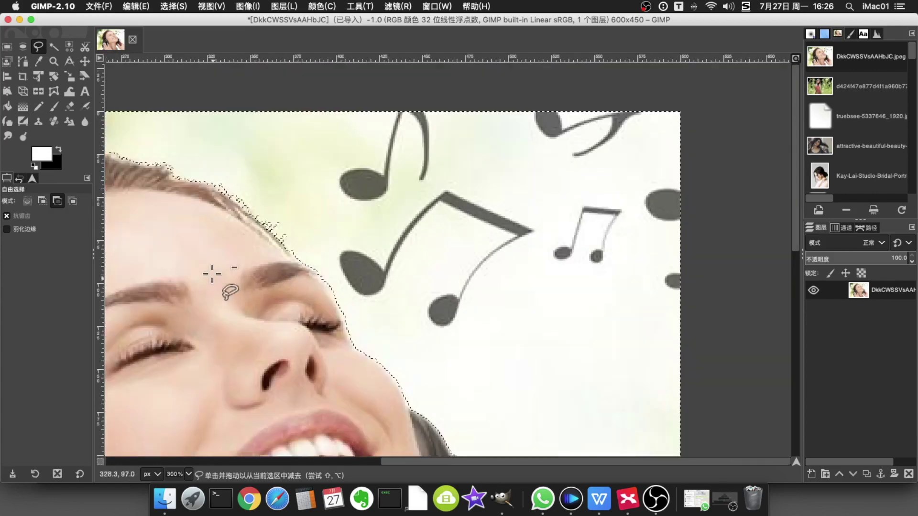
{"action": "scroll", "coordinate": [212, 273], "scroll_direction": "down", "scroll_amount": 3}
{"action": "scroll", "coordinate": [154, 318], "scroll_direction": "up", "scroll_amount": 3}
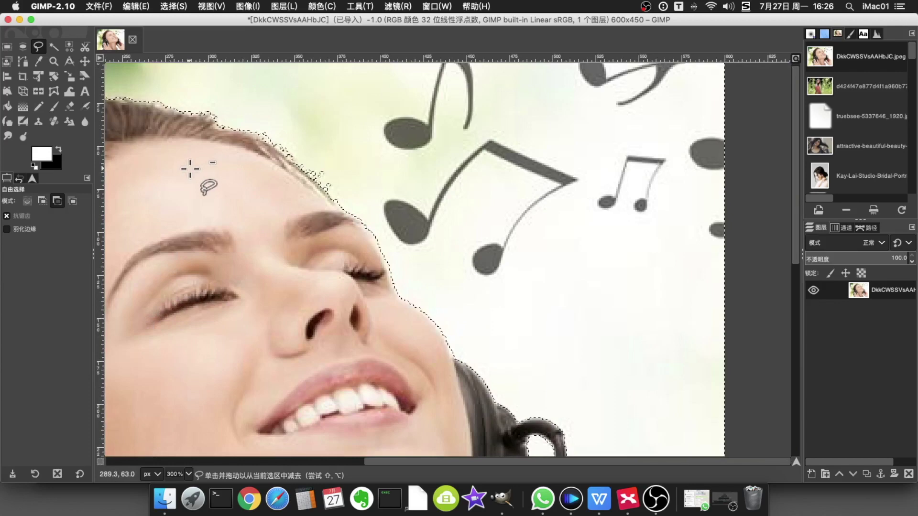
Add the background strip along the hairline above the forehead to the selection with a polygonal Free Select outline in add mode
{"action": "scroll", "coordinate": [191, 164], "scroll_direction": "down", "scroll_amount": 1}
{"action": "scroll", "coordinate": [170, 161], "scroll_direction": "up", "scroll_amount": 1}
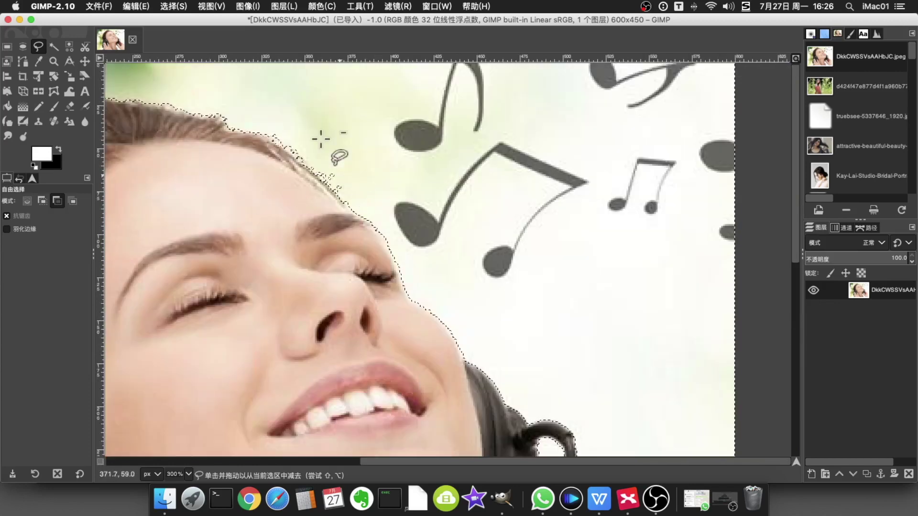
{"action": "left_click", "coordinate": [44, 203]}
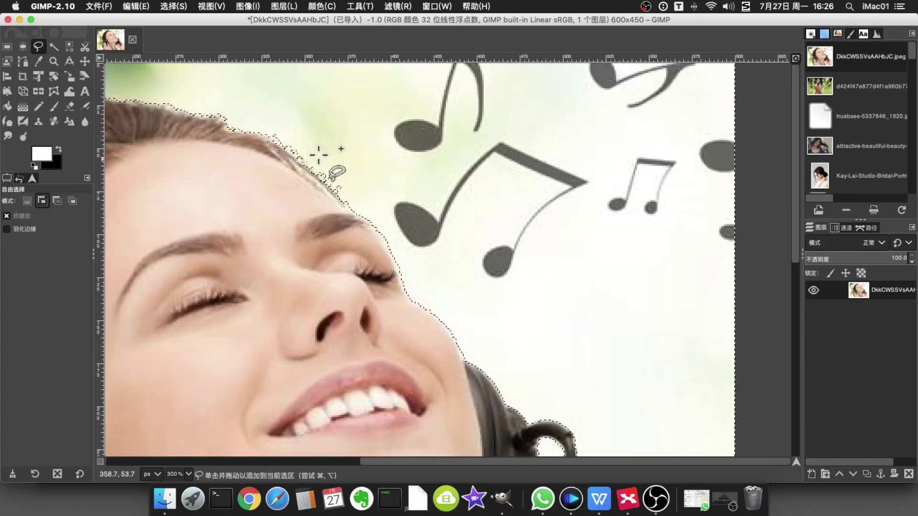
{"action": "left_click", "coordinate": [284, 143]}
{"action": "left_click", "coordinate": [345, 201]}
{"action": "left_click", "coordinate": [412, 144]}
{"action": "left_click", "coordinate": [236, 74]}
{"action": "left_click", "coordinate": [223, 110]}
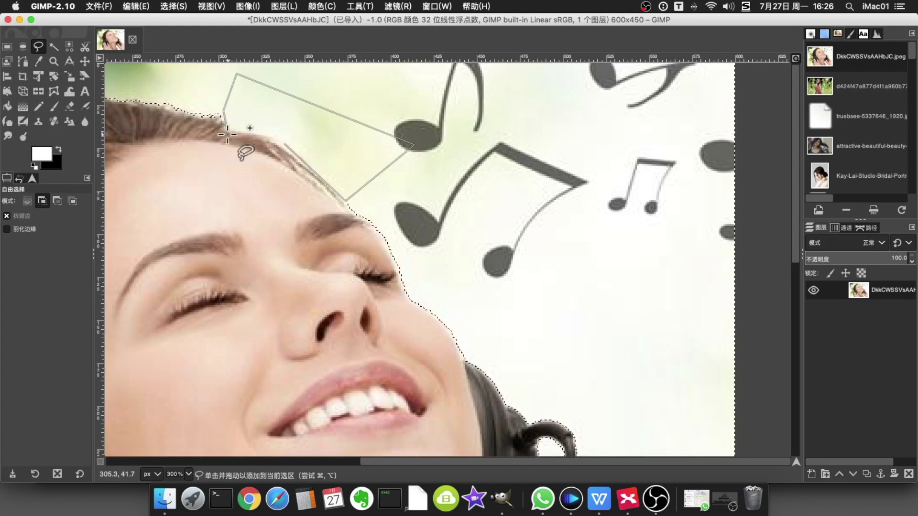
{"action": "double_click", "coordinate": [286, 143]}
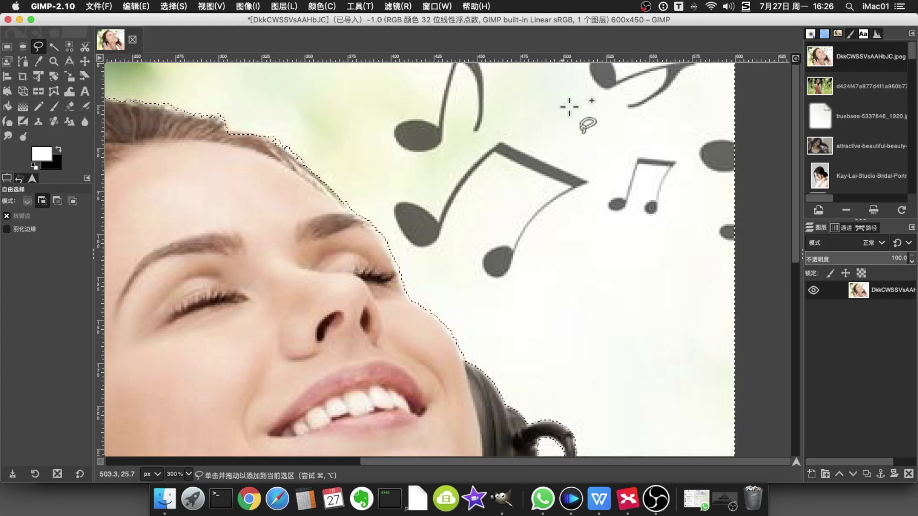
Delete the selected background from the portrait and clear the selection
{"action": "key", "text": "1"}
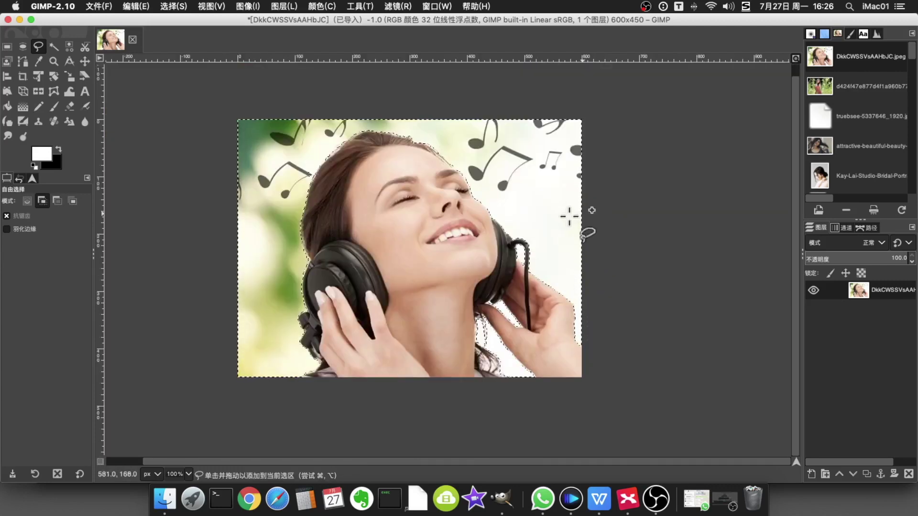
{"action": "key", "text": "Delete"}
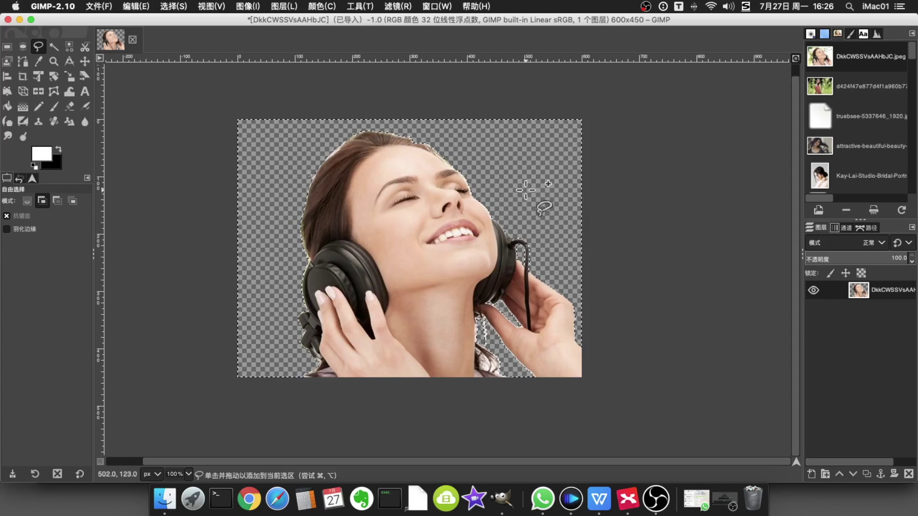
{"action": "left_click", "coordinate": [172, 6]}
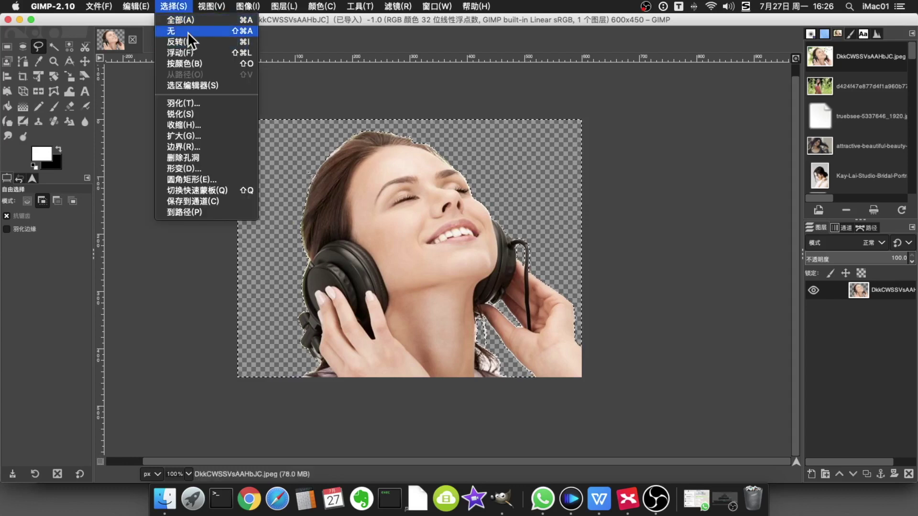
{"action": "left_click", "coordinate": [187, 32]}
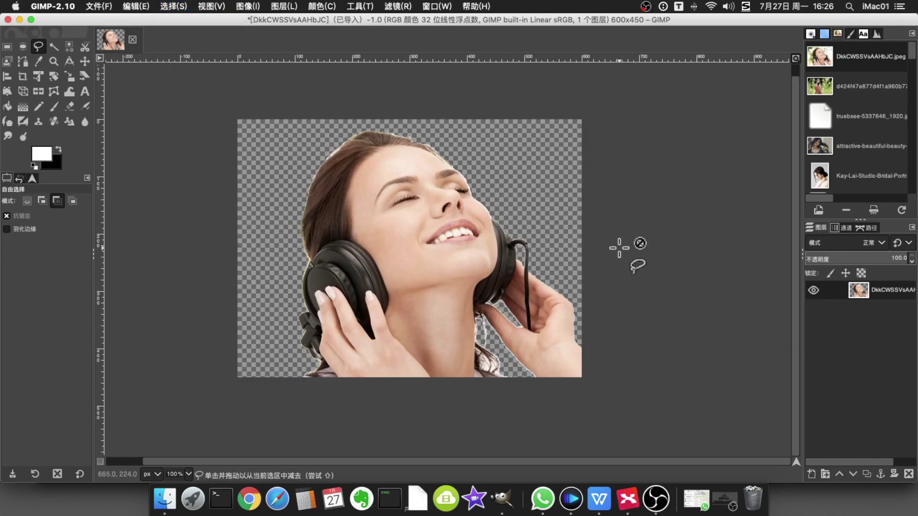
Create a new white 600 × 450 px layer and place it below the portrait layer
{"action": "scroll", "coordinate": [618, 248], "scroll_direction": "up", "scroll_amount": 1}
{"action": "key", "text": "1"}
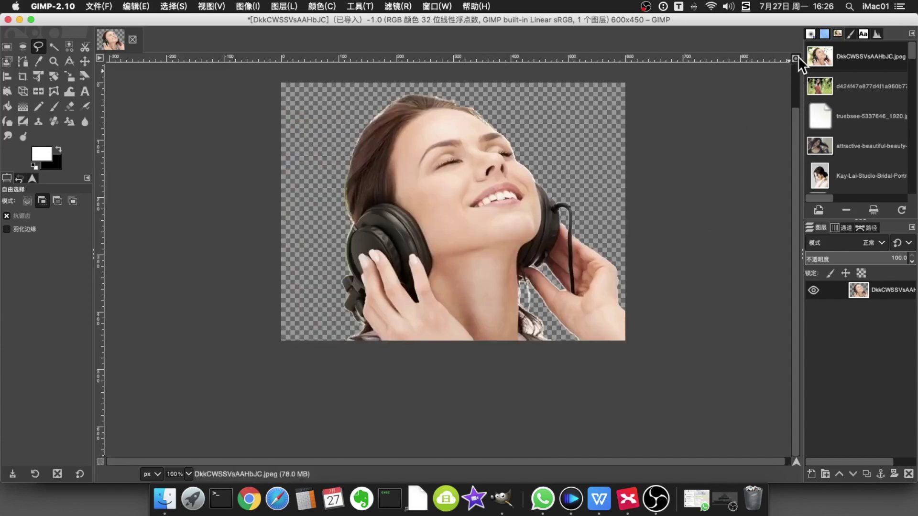
{"action": "left_click", "coordinate": [797, 57]}
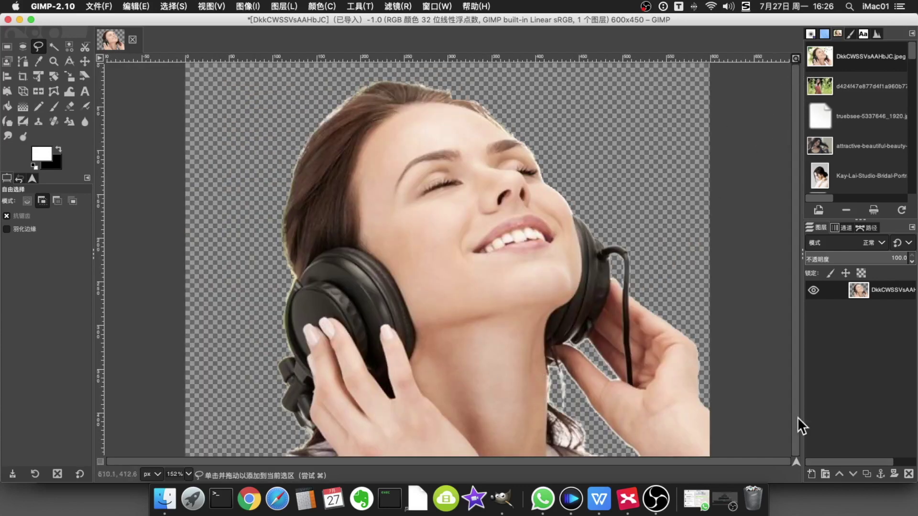
{"action": "left_click", "coordinate": [811, 475]}
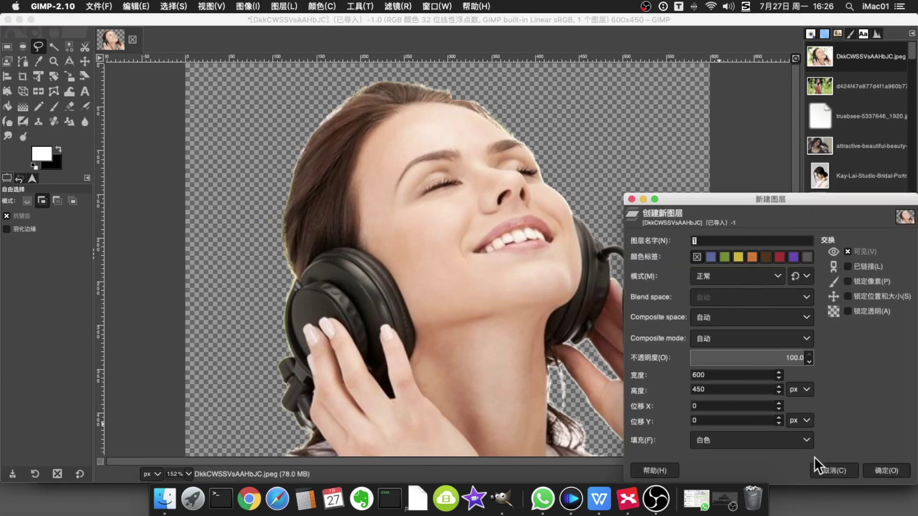
{"action": "left_click", "coordinate": [806, 440]}
{"action": "left_click", "coordinate": [854, 389]}
{"action": "left_click", "coordinate": [887, 471]}
{"action": "left_click_drag", "start_coordinate": [885, 287], "coordinate": [886, 316]}
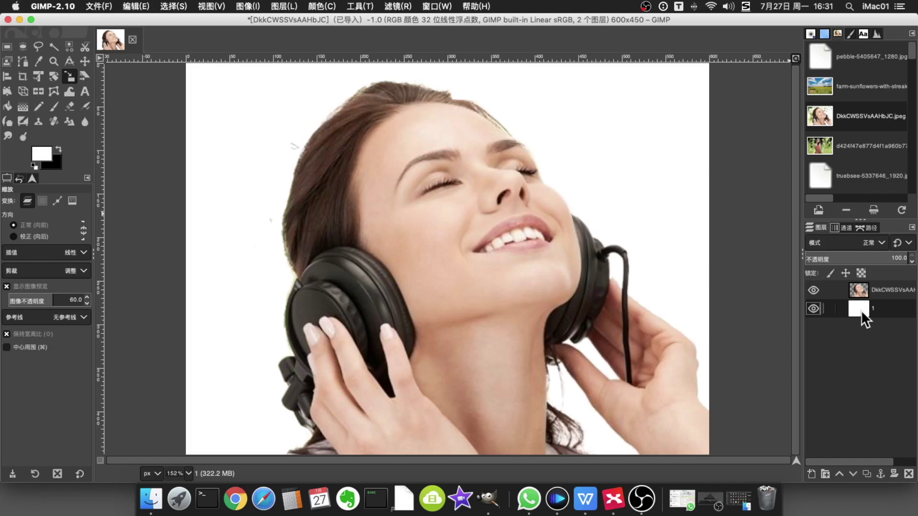
Fill the white layer with a linear Pastel Rainbow gradient running about 415 px diagonally from the hair down to the far hand
{"action": "left_click", "coordinate": [23, 107]}
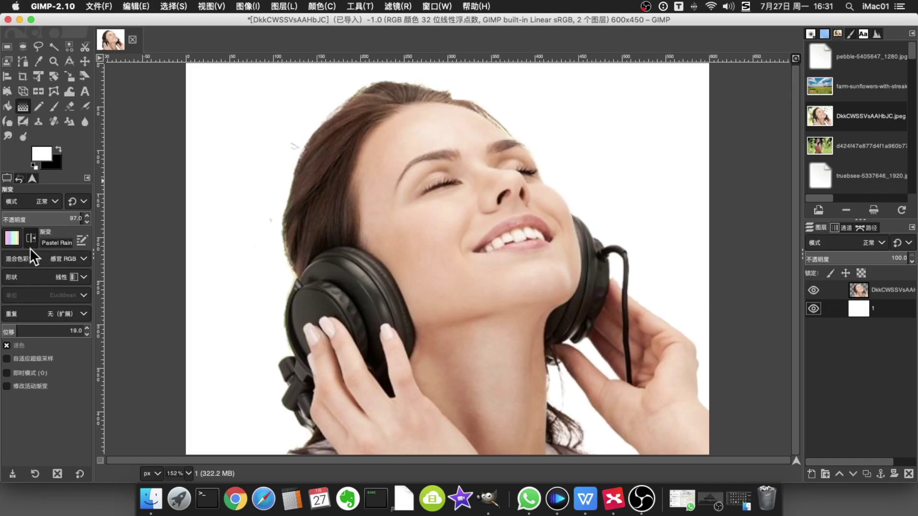
{"action": "left_click_drag", "start_coordinate": [343, 156], "coordinate": [622, 383]}
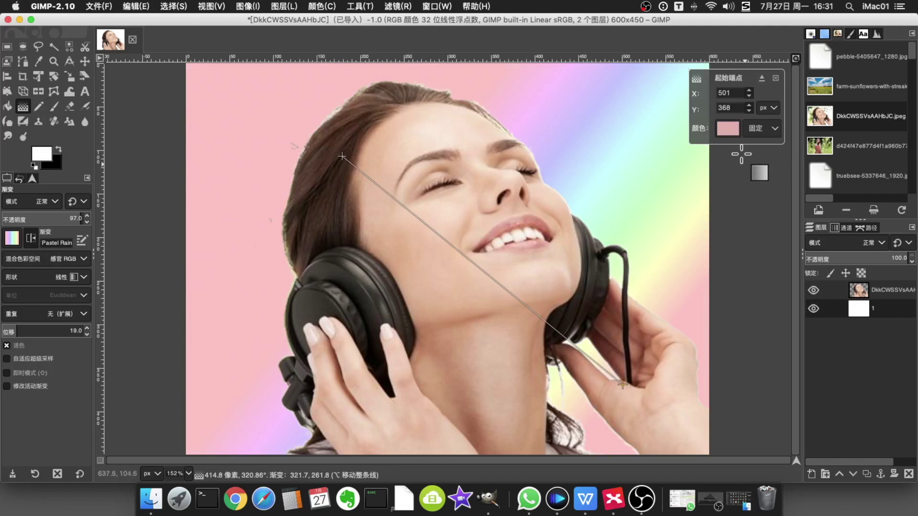
{"action": "key", "text": "Return"}
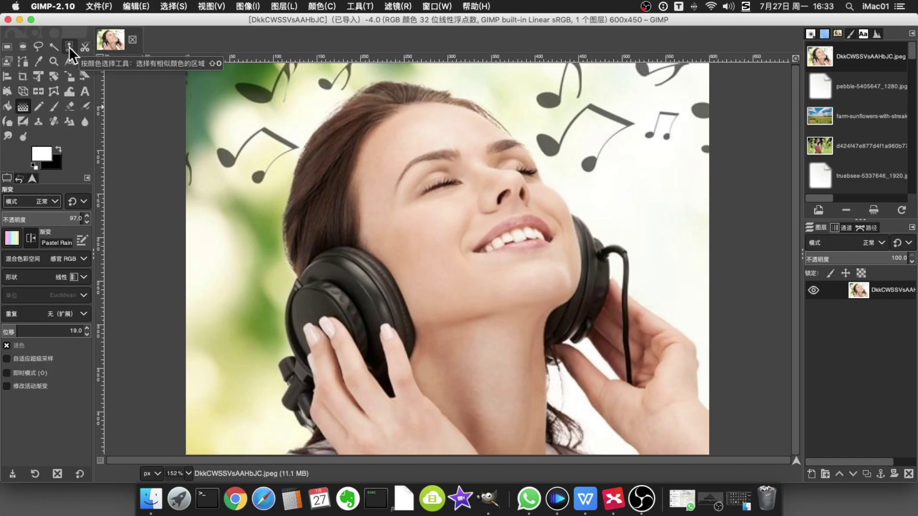
Try Select by Color at threshold 16.2 on the white background and on the pale green area above the forehead
{"action": "left_click", "coordinate": [68, 47]}
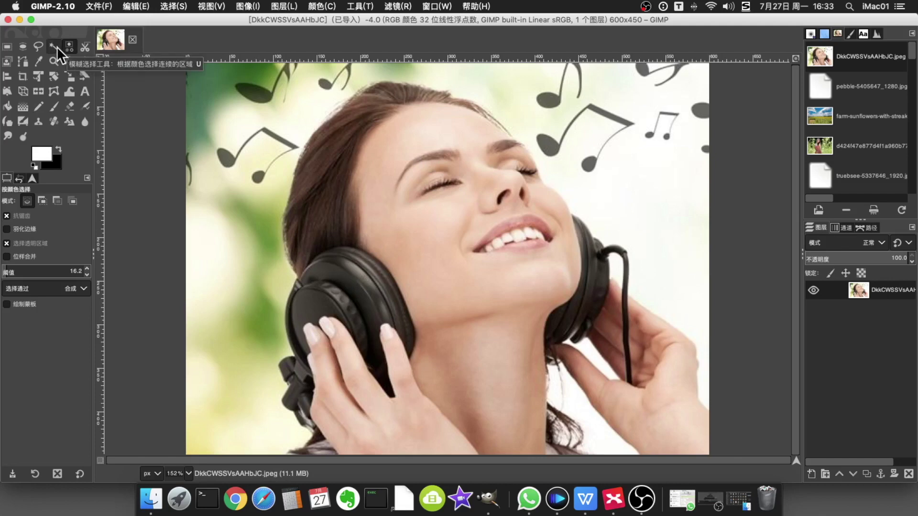
{"action": "left_click", "coordinate": [617, 203]}
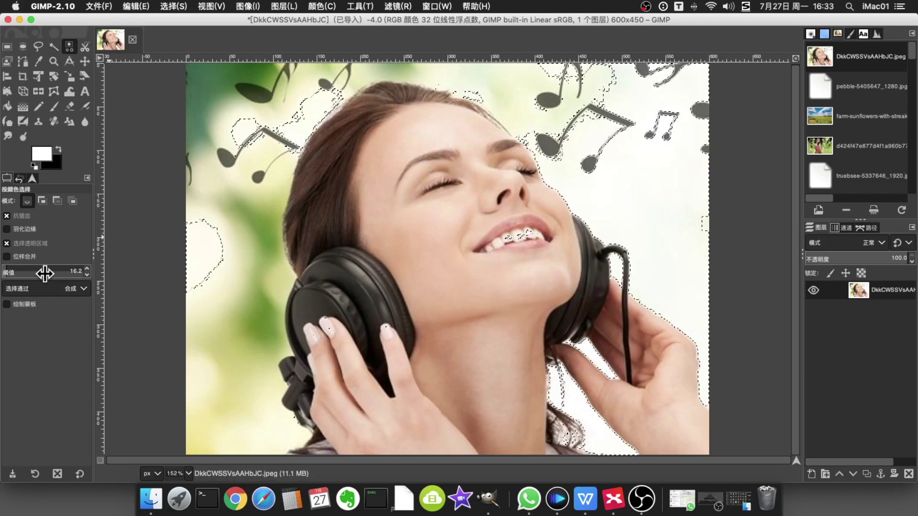
{"action": "left_click", "coordinate": [521, 111]}
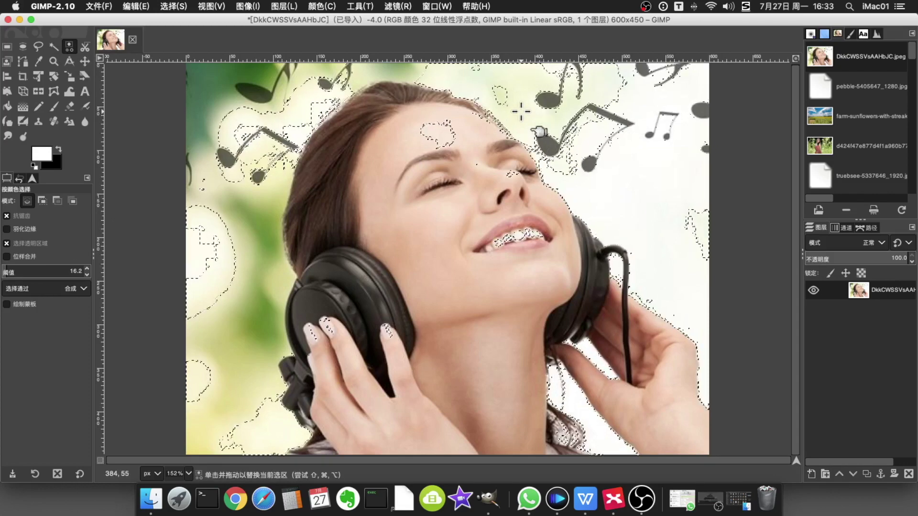
{"action": "left_click", "coordinate": [505, 145]}
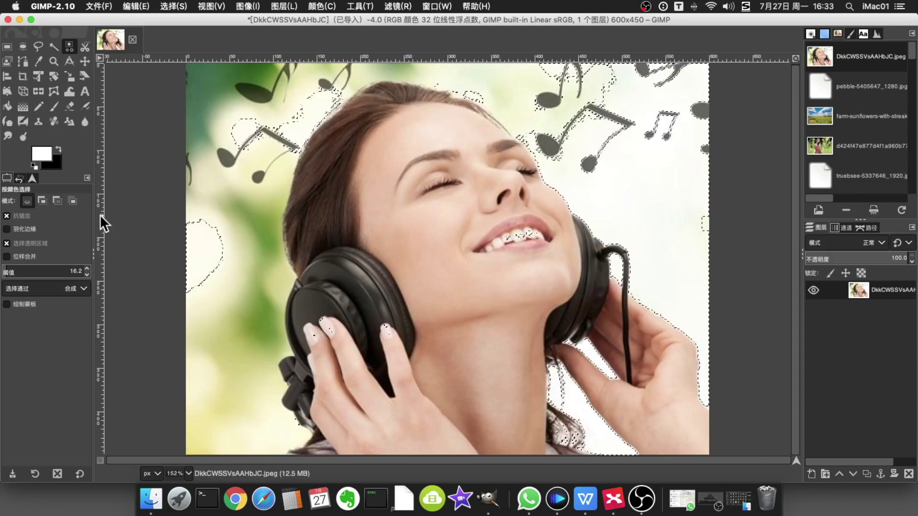
Set the Select by Color threshold to 9.0 and select the pale background color just above the hair
{"action": "left_click", "coordinate": [8, 268]}
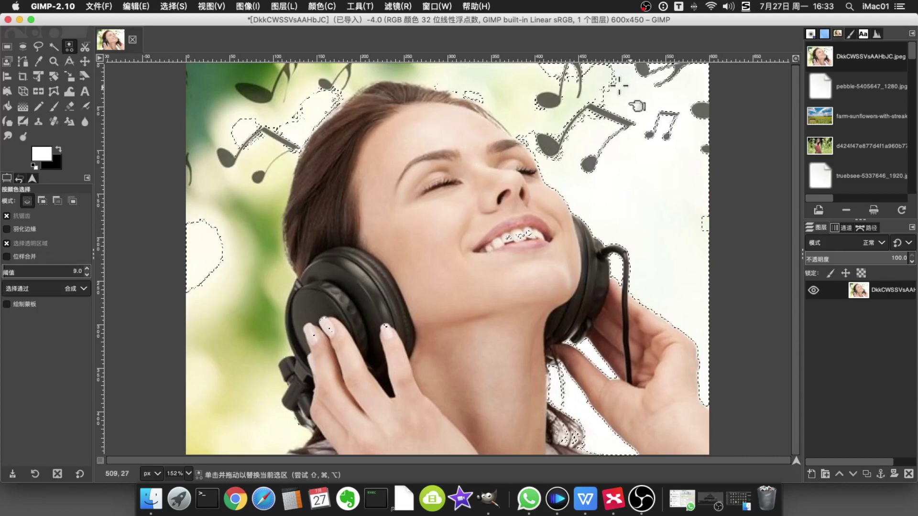
{"action": "left_click", "coordinate": [452, 72]}
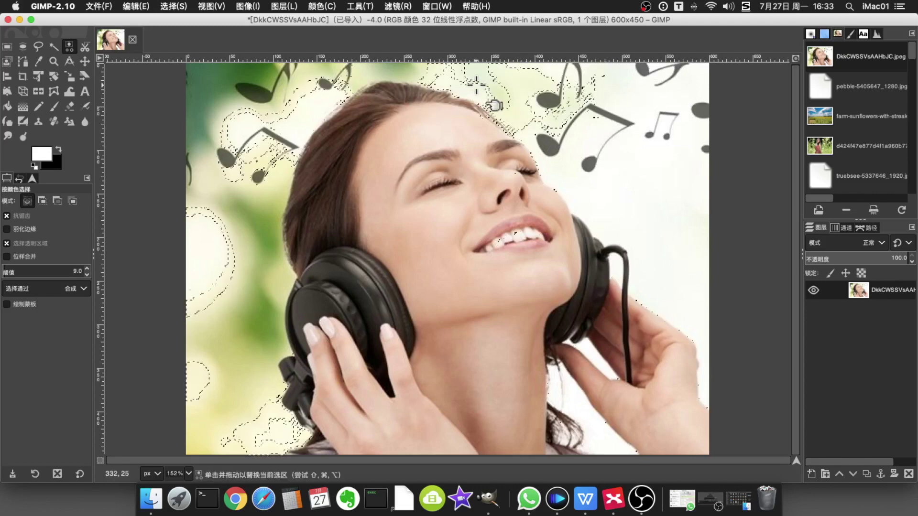
{"action": "left_click", "coordinate": [435, 79]}
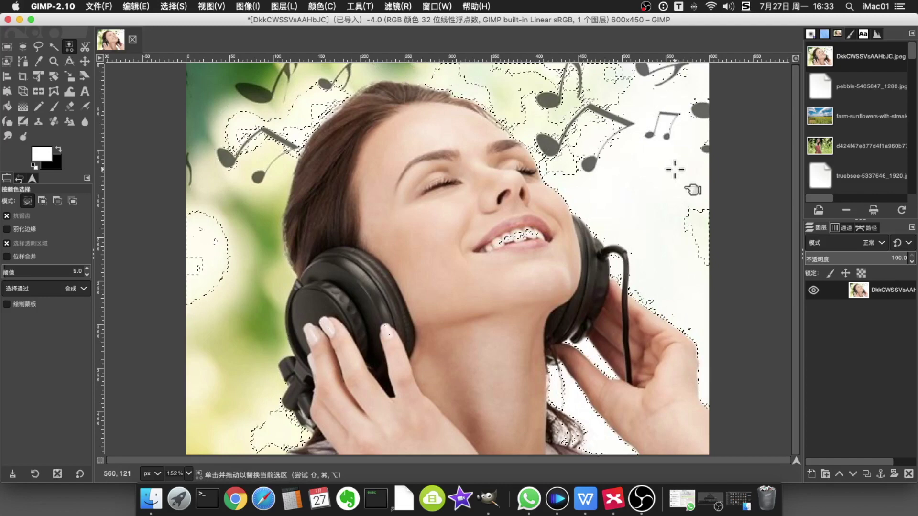
Switch Select by Color to add mode and add the remaining green and pale background colors around the head and headphone
{"action": "left_click", "coordinate": [42, 201]}
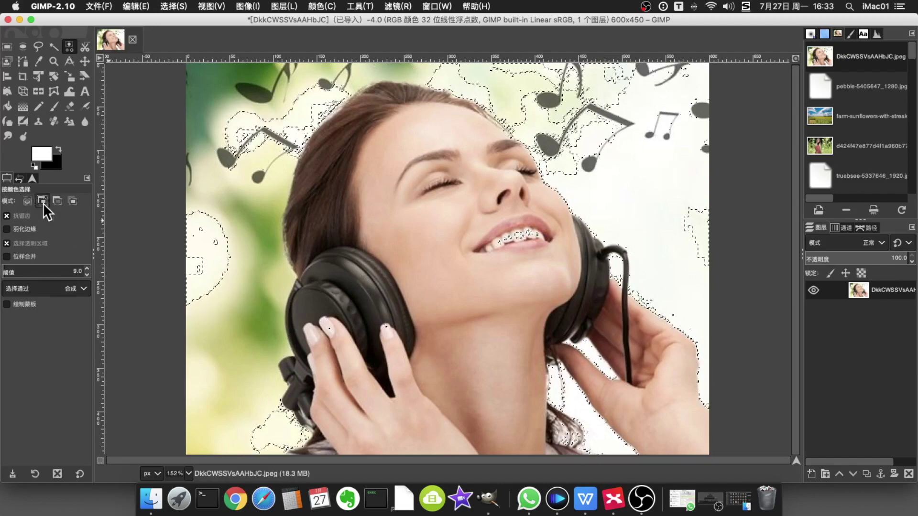
{"action": "left_click", "coordinate": [513, 95]}
{"action": "left_click", "coordinate": [279, 243]}
{"action": "left_click", "coordinate": [396, 75]}
{"action": "left_click", "coordinate": [282, 310]}
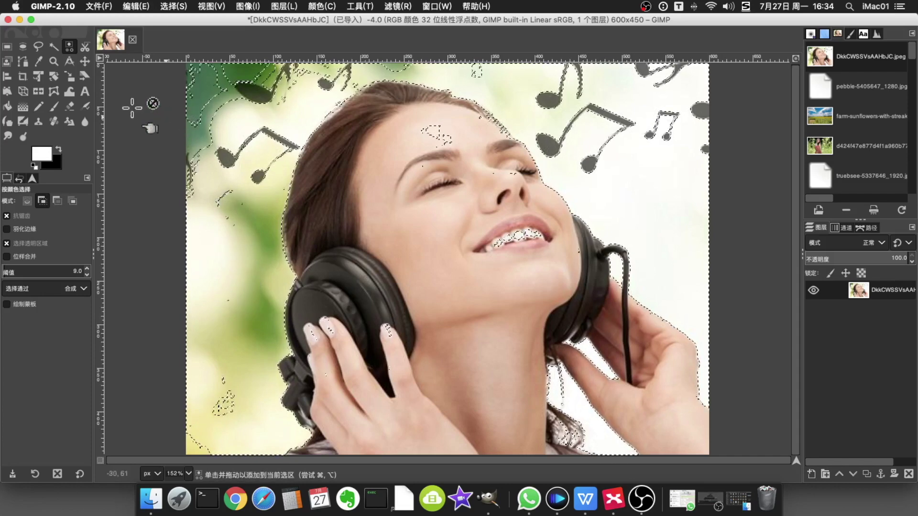
Add the unselected patches in the photo's lower-left background to the selection with a freehand Free Select outline
{"action": "left_click", "coordinate": [39, 46]}
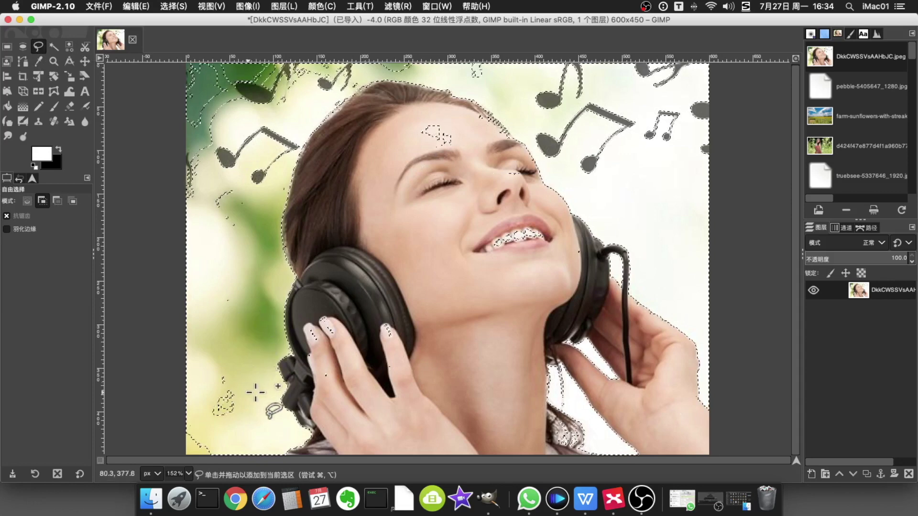
{"action": "mouse_move", "coordinate": [257, 449]}
{"action": "left_mouse_down"}
{"action": "mouse_move", "coordinate": [236, 477]}
{"action": "mouse_move", "coordinate": [188, 471]}
{"action": "left_mouse_up"}
{"action": "mouse_move", "coordinate": [184, 431]}
{"action": "left_mouse_down"}
{"action": "mouse_move", "coordinate": [142, 347]}
{"action": "mouse_move", "coordinate": [176, 320]}
{"action": "mouse_move", "coordinate": [239, 350]}
{"action": "left_mouse_up"}
{"action": "left_click_drag", "start_coordinate": [227, 308], "coordinate": [228, 306]}
{"action": "key", "text": "Return"}
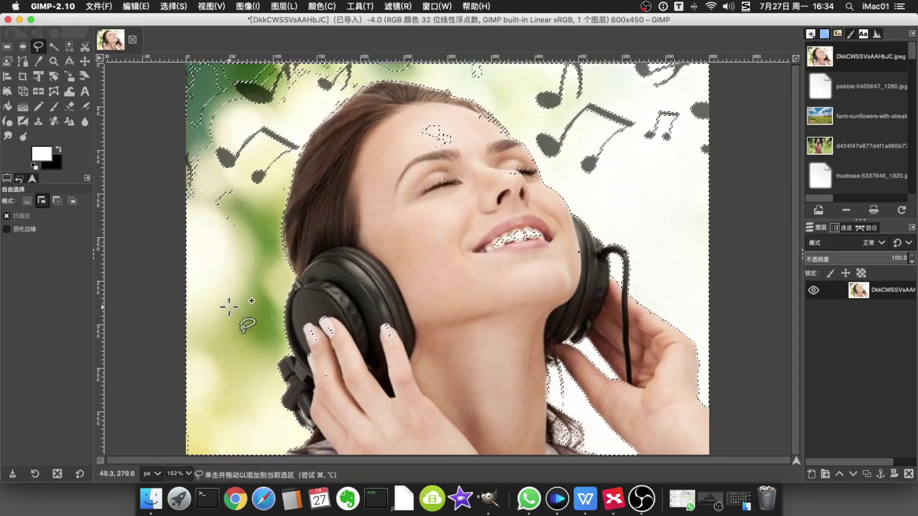
Add the dark corner and all music notes to the selection by outlining the upper background around the hair
{"action": "left_click_drag", "start_coordinate": [303, 135], "coordinate": [333, 104]}
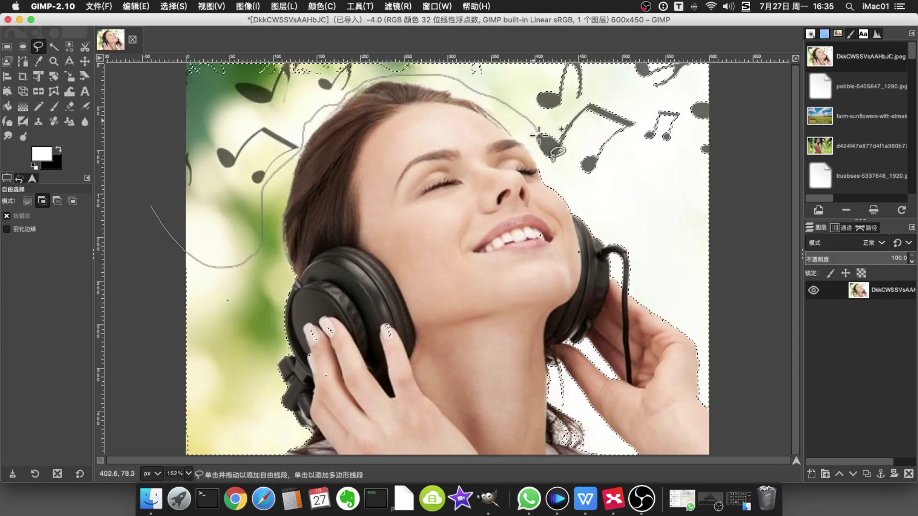
{"action": "mouse_move", "coordinate": [633, 225]}
{"action": "left_mouse_down"}
{"action": "mouse_move", "coordinate": [747, 96]}
{"action": "mouse_move", "coordinate": [686, 68]}
{"action": "mouse_move", "coordinate": [567, 69]}
{"action": "left_mouse_up"}
{"action": "scroll", "coordinate": [747, 93], "scroll_direction": "down", "scroll_amount": 3}
{"action": "key", "text": "Return"}
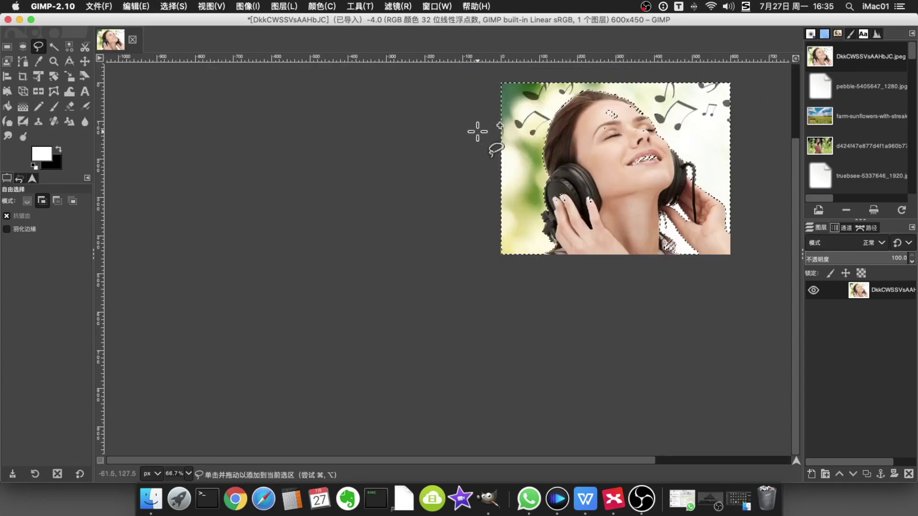
Switch Free Select to subtract mode and remove the stray spots on the forehead, eyes and teeth from the selection
{"action": "key", "text": "grave"}
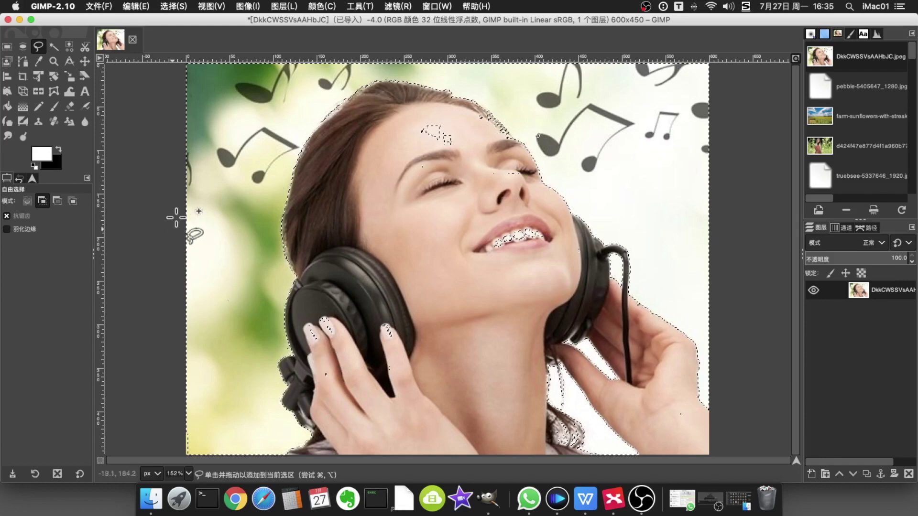
{"action": "left_click", "coordinate": [55, 200]}
{"action": "mouse_move", "coordinate": [416, 117]}
{"action": "left_mouse_down"}
{"action": "mouse_move", "coordinate": [420, 212]}
{"action": "mouse_move", "coordinate": [510, 220]}
{"action": "mouse_move", "coordinate": [531, 178]}
{"action": "left_mouse_up"}
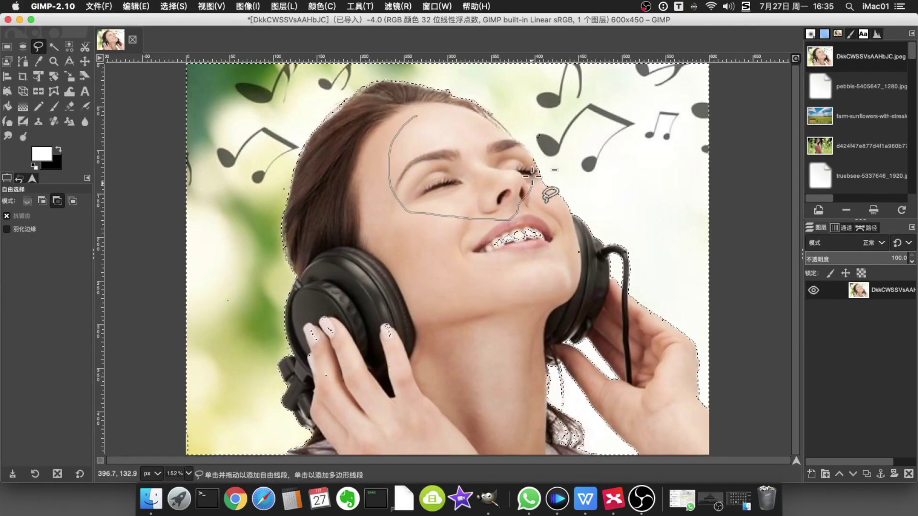
{"action": "key", "text": "Return"}
{"action": "mouse_move", "coordinate": [479, 195]}
{"action": "left_mouse_down"}
{"action": "mouse_move", "coordinate": [568, 262]}
{"action": "mouse_move", "coordinate": [566, 233]}
{"action": "mouse_move", "coordinate": [480, 196]}
{"action": "left_mouse_up"}
{"action": "key", "text": "Return"}
Subtract the fingers on the near headphone, the jaw beside the far headphone and the forehead edge above the far eyebrow
{"action": "left_click_drag", "start_coordinate": [305, 313], "coordinate": [432, 390]}
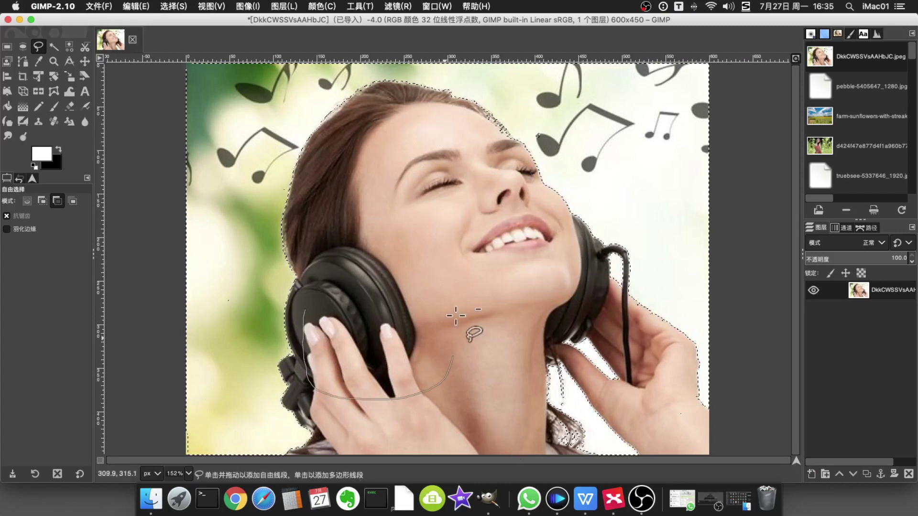
{"action": "key", "text": "Escape"}
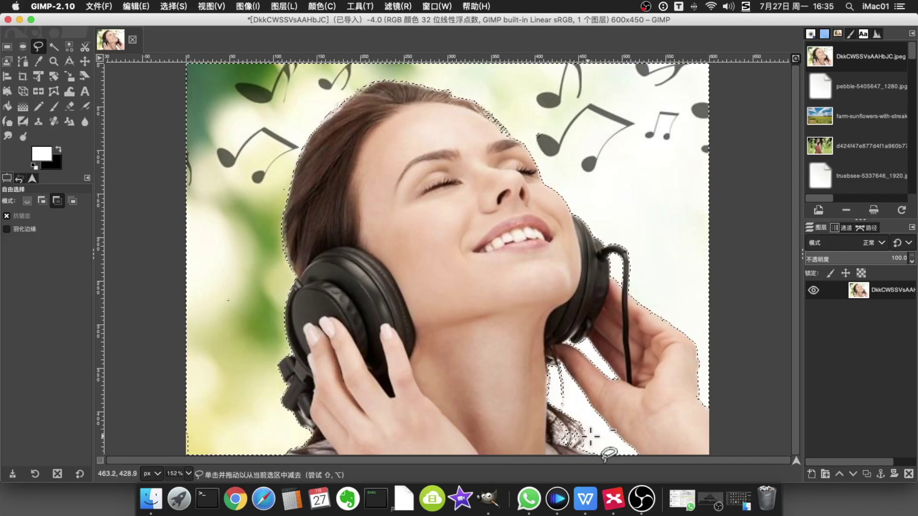
{"action": "mouse_move", "coordinate": [555, 274]}
{"action": "left_mouse_down"}
{"action": "mouse_move", "coordinate": [500, 248]}
{"action": "mouse_move", "coordinate": [550, 282]}
{"action": "left_mouse_up"}
{"action": "key", "text": "Return"}
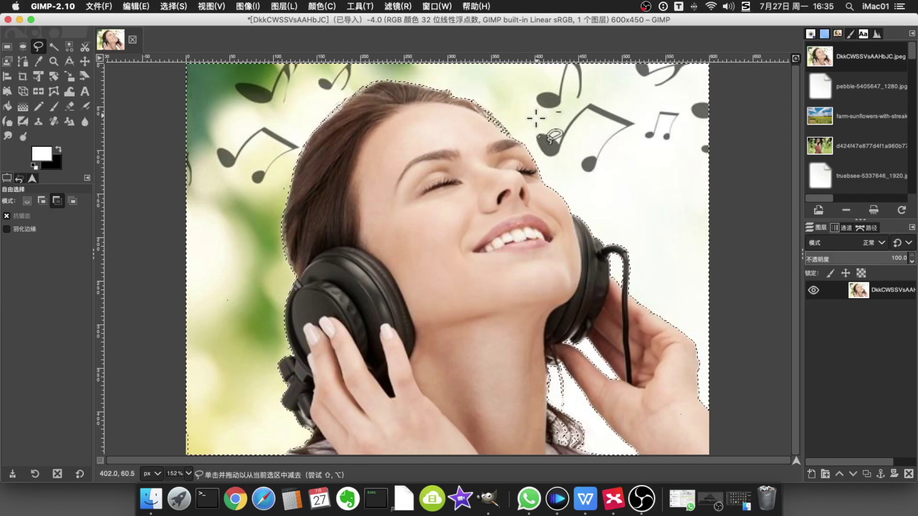
{"action": "mouse_move", "coordinate": [481, 117]}
{"action": "left_mouse_down"}
{"action": "mouse_move", "coordinate": [478, 152]}
{"action": "mouse_move", "coordinate": [519, 142]}
{"action": "left_mouse_up"}
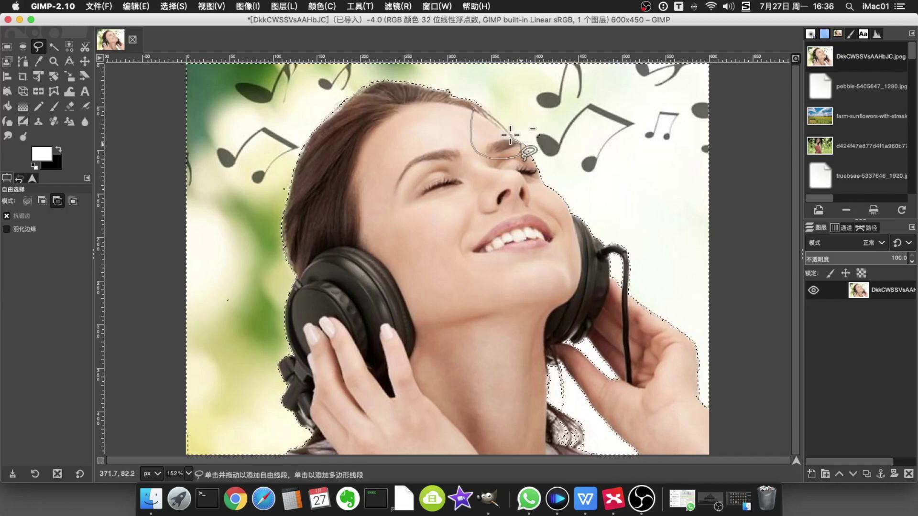
{"action": "key", "text": "Return"}
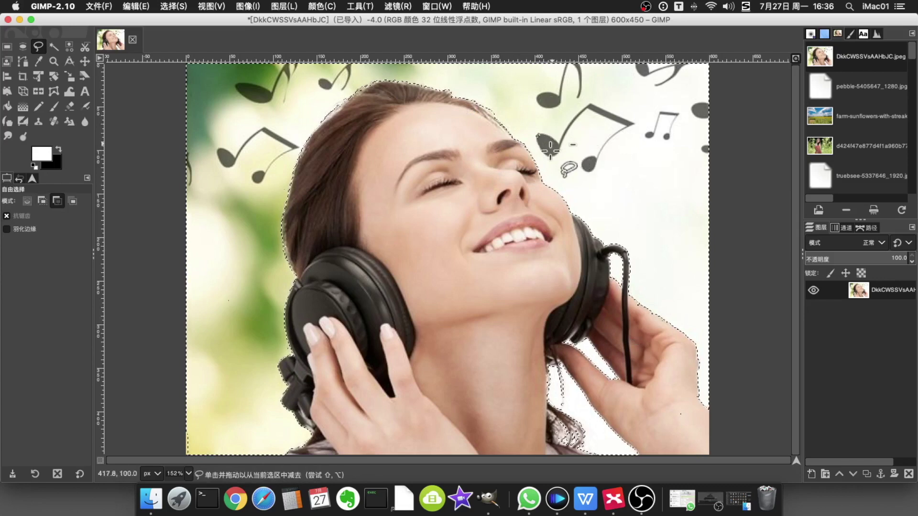
Switch Free Select to add mode and outline the missed spot on the music note beside the far eye
{"action": "scroll", "coordinate": [554, 150], "scroll_direction": "up", "scroll_amount": 5}
{"action": "scroll", "coordinate": [525, 142], "scroll_direction": "down", "scroll_amount": 3}
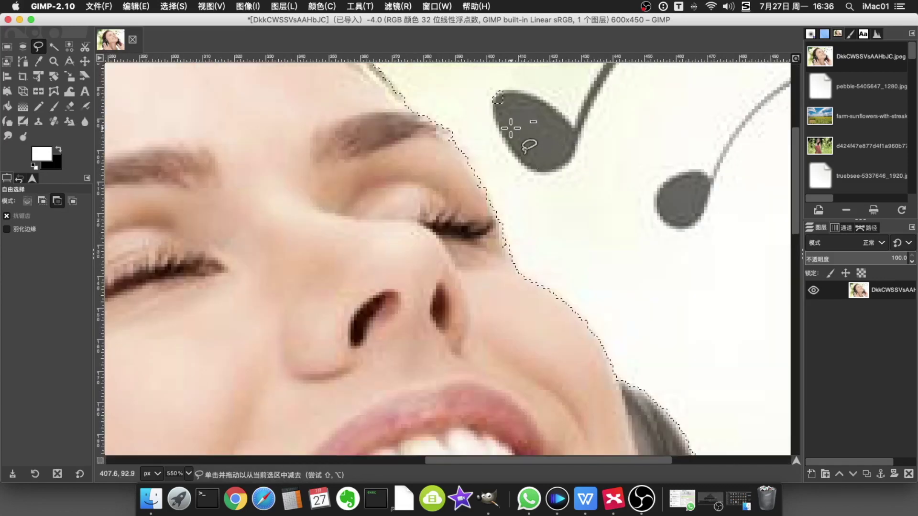
{"action": "scroll", "coordinate": [529, 143], "scroll_direction": "down", "scroll_amount": 2}
{"action": "left_click", "coordinate": [42, 200]}
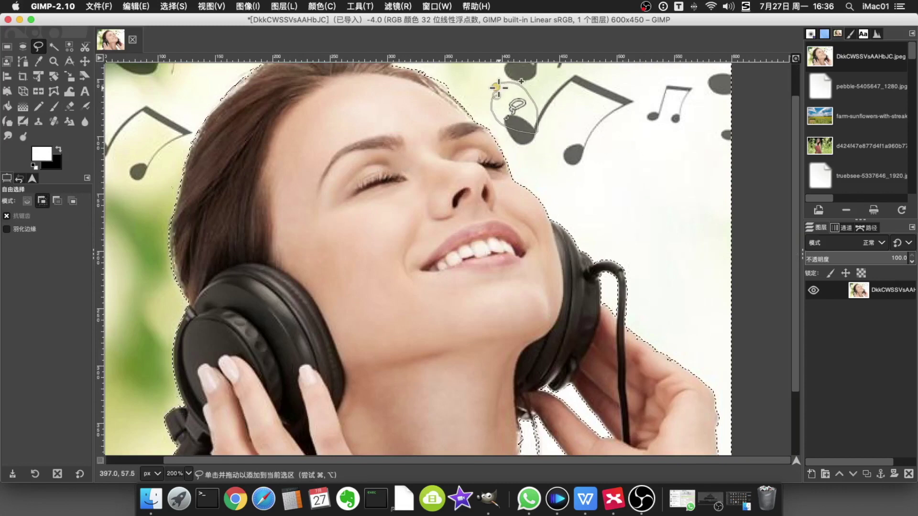
{"action": "scroll", "coordinate": [519, 249], "scroll_direction": "down", "scroll_amount": 2}
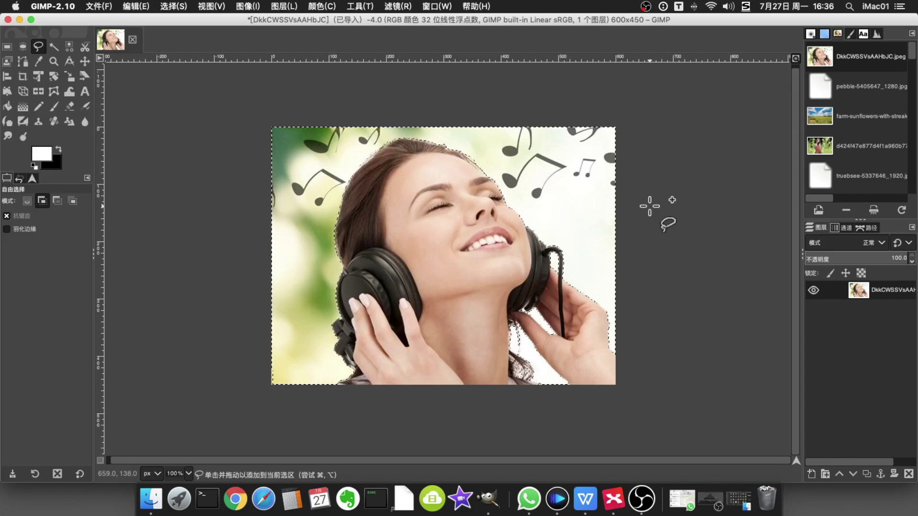
Try clearing the selected background to transparency, undo the clearing and remove the selection
{"action": "key", "text": "Delete"}
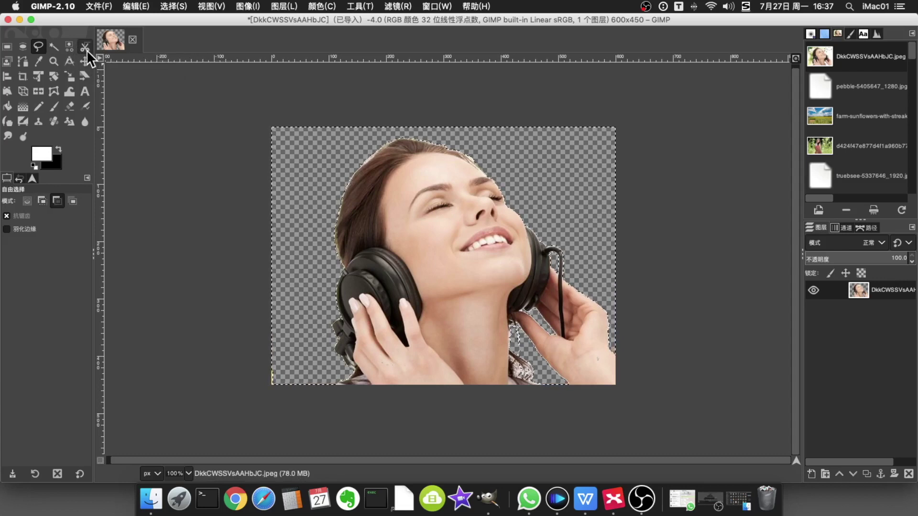
{"action": "key", "text": "super+z"}
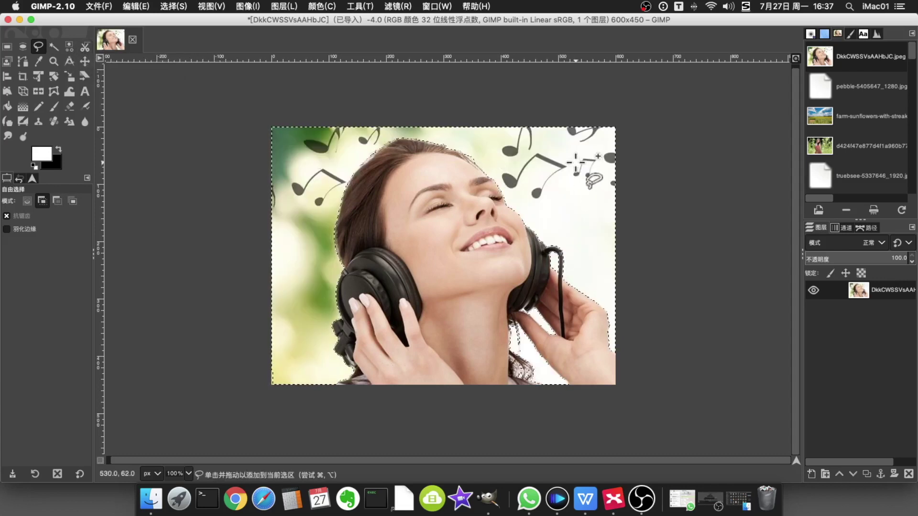
{"action": "left_click", "coordinate": [139, 7]}
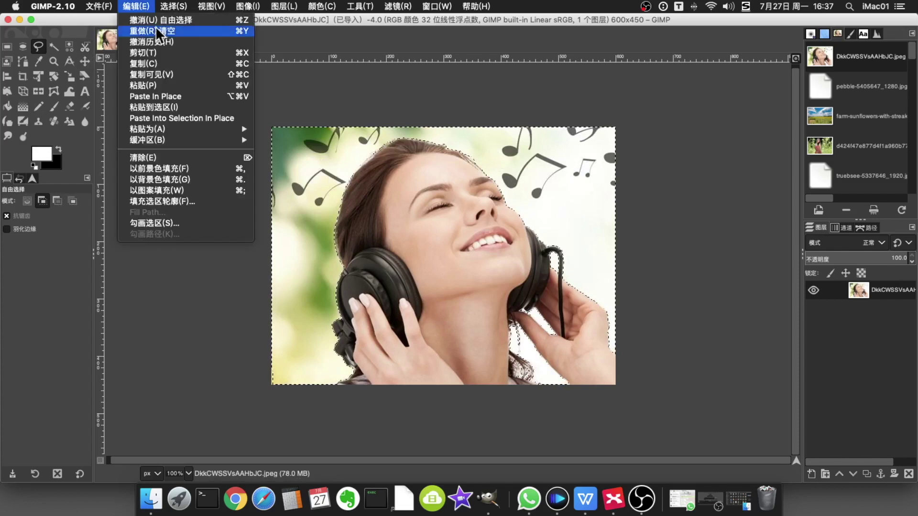
{"action": "mouse_move", "coordinate": [173, 7]}
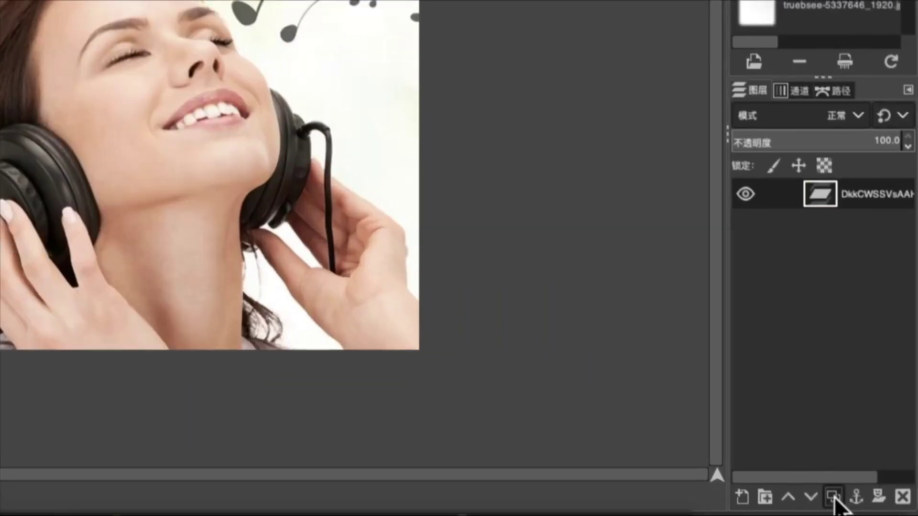
Duplicate the portrait layer and hide the original layer beneath the copy
{"action": "left_click", "coordinate": [833, 497]}
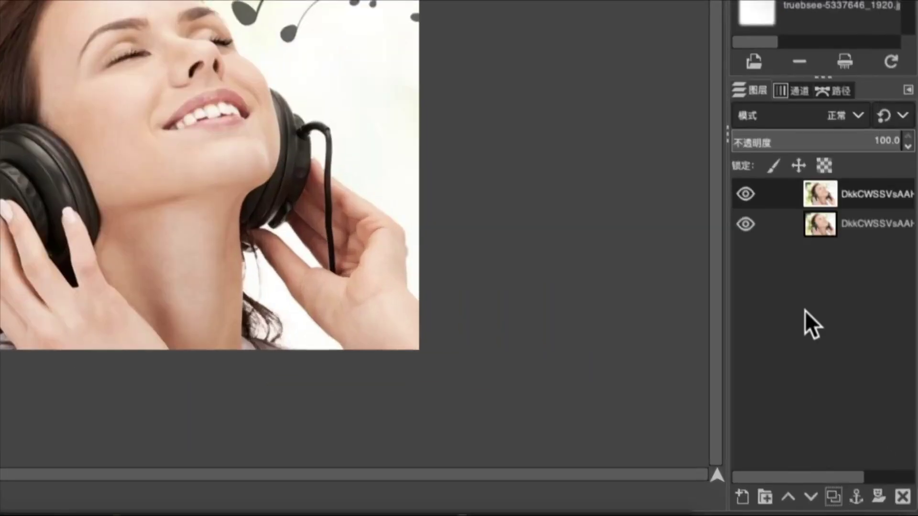
{"action": "left_click", "coordinate": [746, 224]}
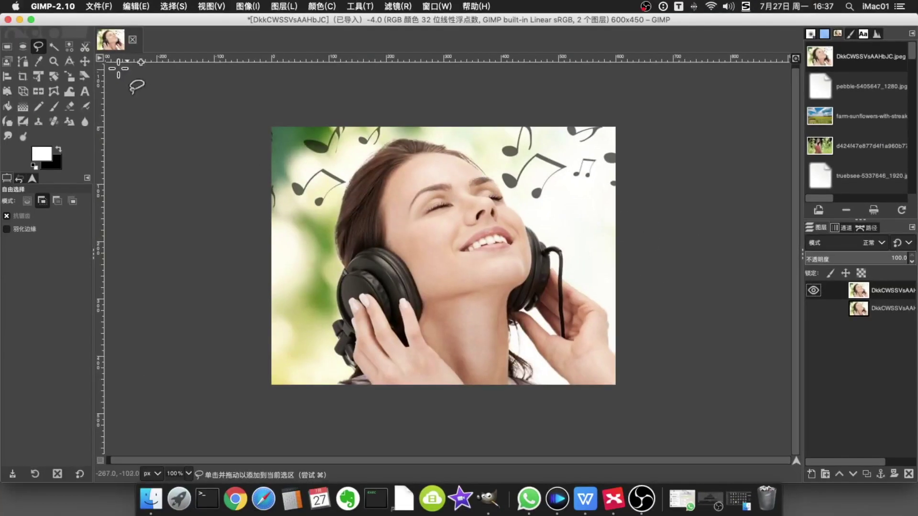
{"action": "left_click", "coordinate": [796, 59]}
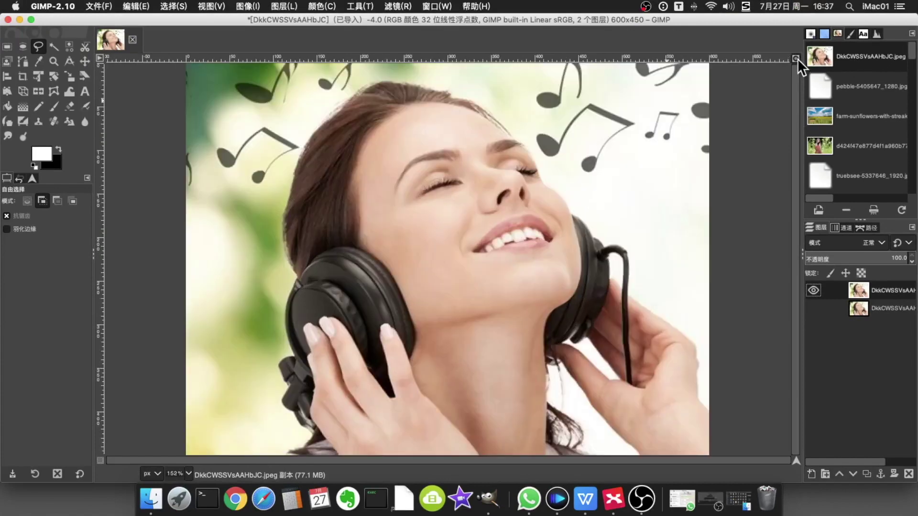
Start a Scissors Select outline at the photo's lower edge by the near shoulder and trace it up around the near headphone
{"action": "left_click", "coordinate": [84, 49]}
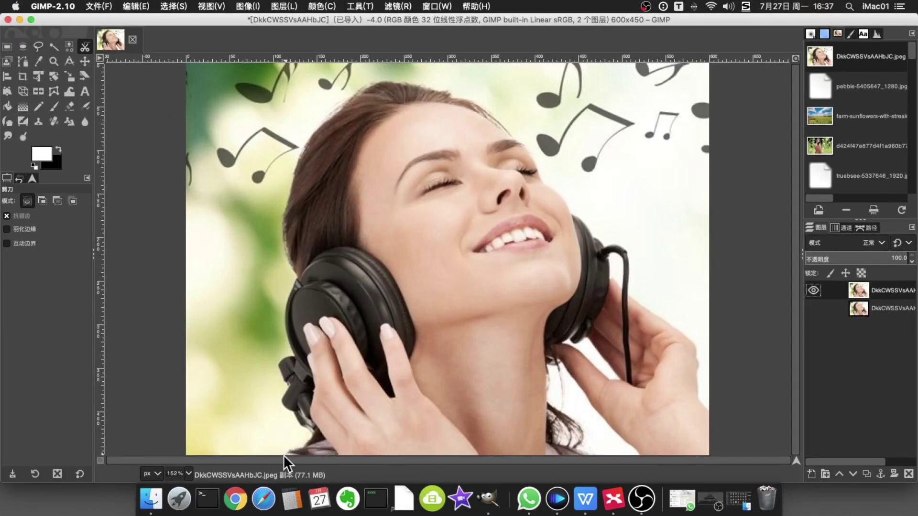
{"action": "left_click", "coordinate": [300, 443]}
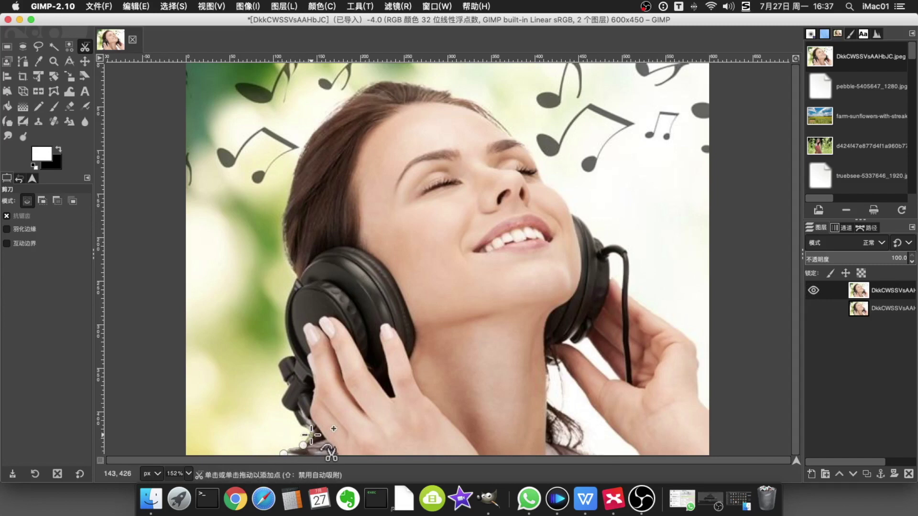
{"action": "left_click", "coordinate": [300, 426]}
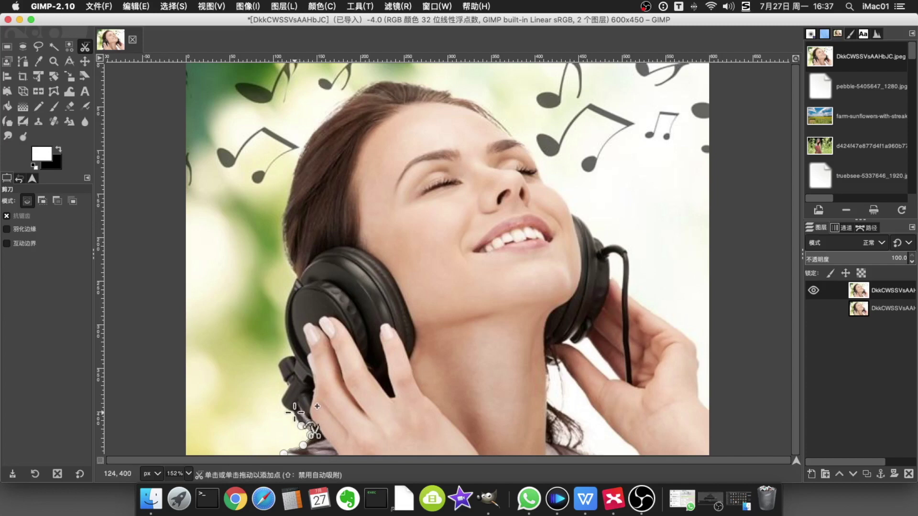
{"action": "left_click", "coordinate": [294, 413]}
{"action": "left_click", "coordinate": [281, 401]}
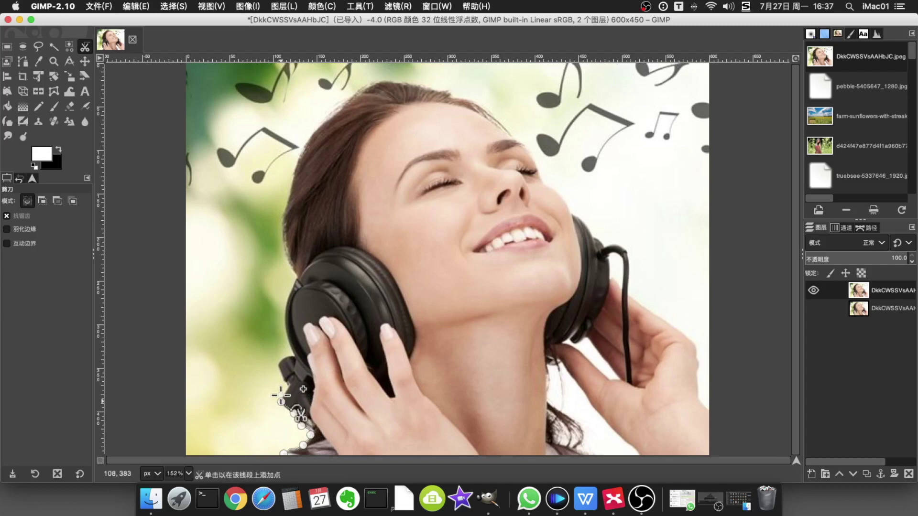
{"action": "left_click", "coordinate": [293, 356]}
{"action": "left_click", "coordinate": [285, 325]}
{"action": "left_click", "coordinate": [290, 292]}
Continue the scissors outline around the back and crown of the hair to the hairline above the forehead
{"action": "left_click", "coordinate": [283, 223]}
{"action": "left_click", "coordinate": [298, 163]}
{"action": "left_click", "coordinate": [331, 116]}
{"action": "left_click", "coordinate": [399, 82]}
{"action": "left_click", "coordinate": [471, 99]}
Trace the scissors outline down the face's profile and around the far headphone to its cable
{"action": "left_click", "coordinate": [573, 214]}
{"action": "left_click", "coordinate": [592, 228]}
{"action": "left_click", "coordinate": [622, 245]}
{"action": "left_click", "coordinate": [631, 259]}
{"action": "scroll", "coordinate": [622, 265], "scroll_direction": "up", "scroll_amount": 3}
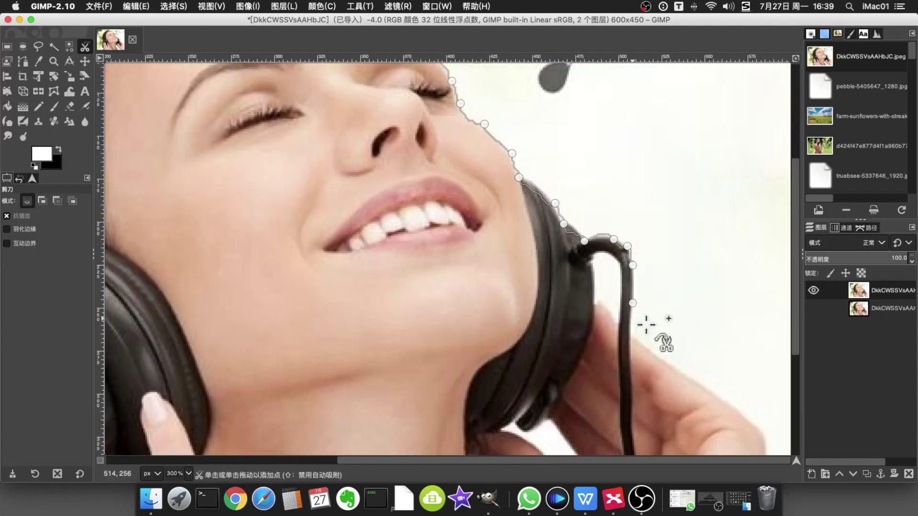
Follow the outer edge of the hand beside the cable with closely spaced scissors points, from the fingers down to the wrist
{"action": "left_click", "coordinate": [651, 252]}
{"action": "left_click", "coordinate": [681, 273]}
{"action": "left_click", "coordinate": [707, 290]}
{"action": "left_click", "coordinate": [732, 309]}
{"action": "left_click", "coordinate": [756, 330]}
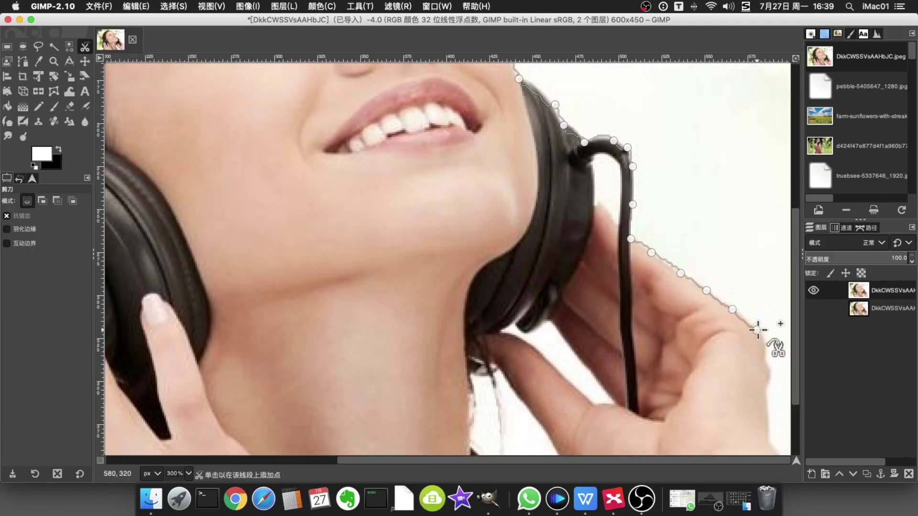
{"action": "left_click", "coordinate": [768, 358]}
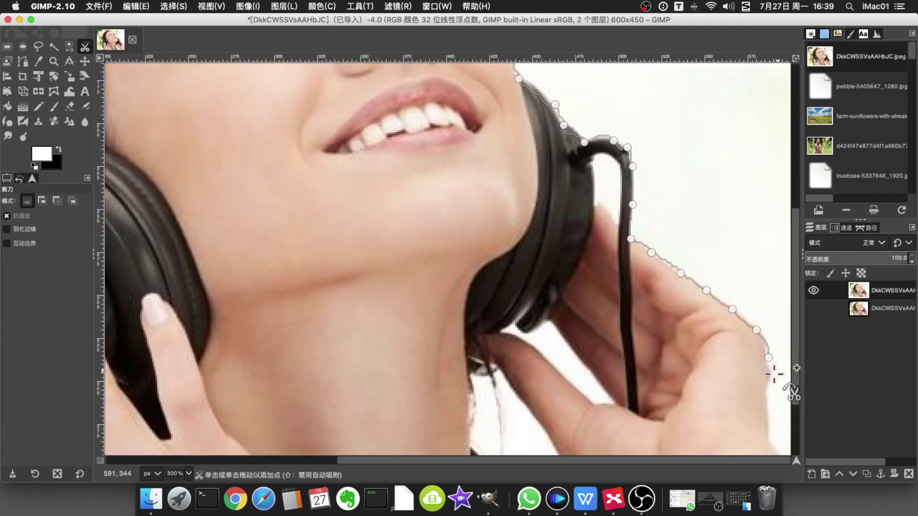
{"action": "left_click", "coordinate": [770, 383]}
Carry the scissors outline to the photo's right edge and around outside its lower-right corner, below the wrist
{"action": "scroll", "coordinate": [770, 382], "scroll_direction": "down", "scroll_amount": 2}
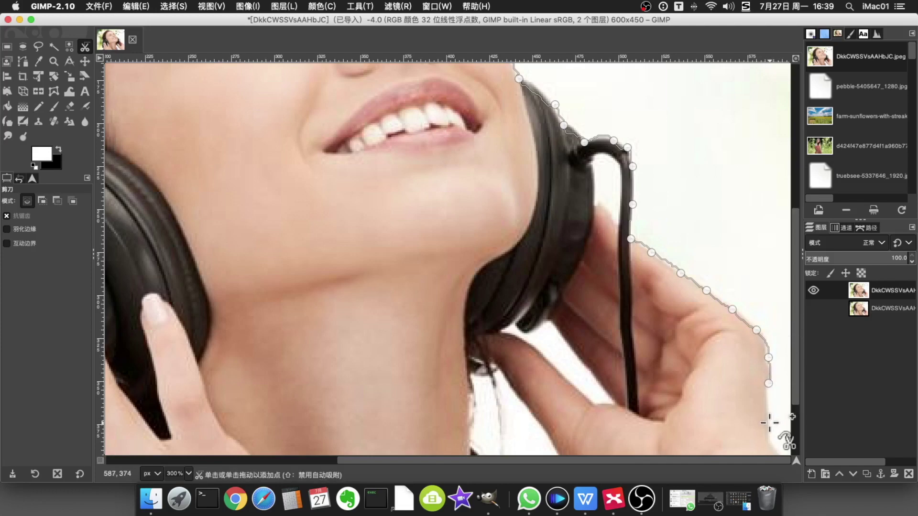
{"action": "scroll", "coordinate": [778, 418], "scroll_direction": "down", "scroll_amount": 1}
{"action": "left_click", "coordinate": [783, 446]}
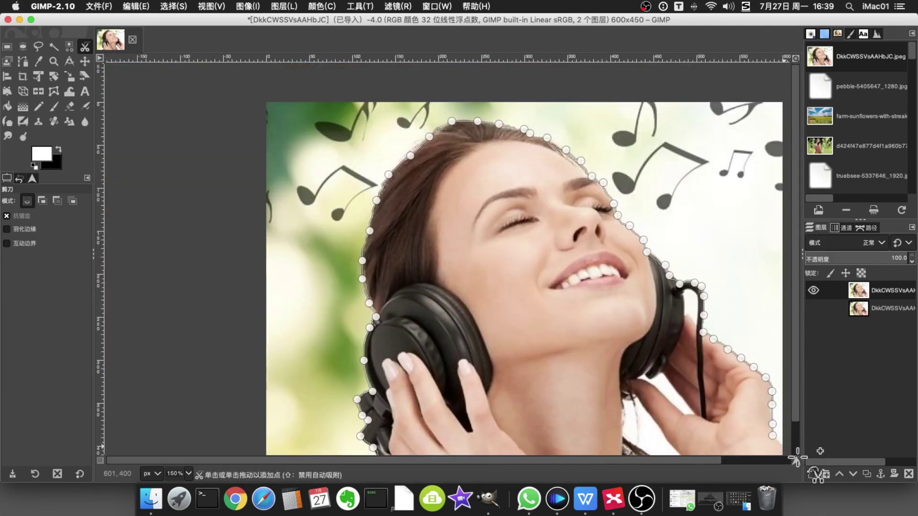
{"action": "scroll", "coordinate": [766, 435], "scroll_direction": "down", "scroll_amount": 2}
{"action": "scroll", "coordinate": [764, 432], "scroll_direction": "down", "scroll_amount": 2}
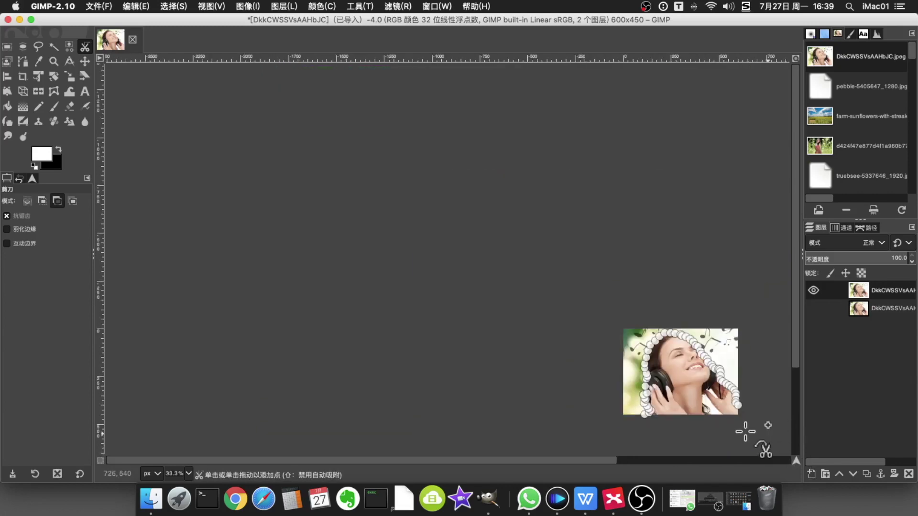
{"action": "left_click", "coordinate": [698, 407]}
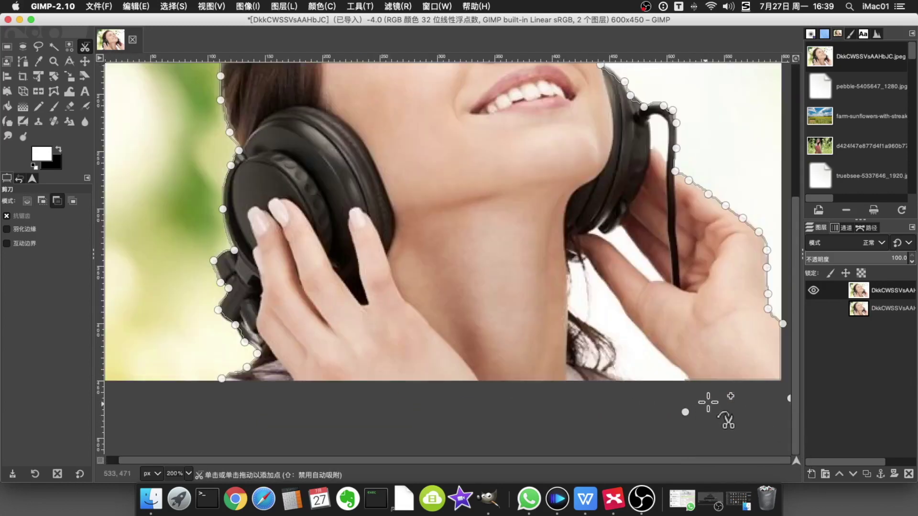
{"action": "scroll", "coordinate": [706, 405], "scroll_direction": "up", "scroll_amount": 3}
Trace the scissors outline up the inner edge of the wrist and thumb to the hair under the far headphone
{"action": "left_click", "coordinate": [689, 381]}
{"action": "left_click", "coordinate": [680, 369]}
{"action": "left_click", "coordinate": [660, 353]}
{"action": "left_click", "coordinate": [639, 326]}
{"action": "left_click", "coordinate": [619, 303]}
{"action": "left_click", "coordinate": [605, 281]}
{"action": "left_click", "coordinate": [590, 258]}
{"action": "left_click", "coordinate": [585, 262]}
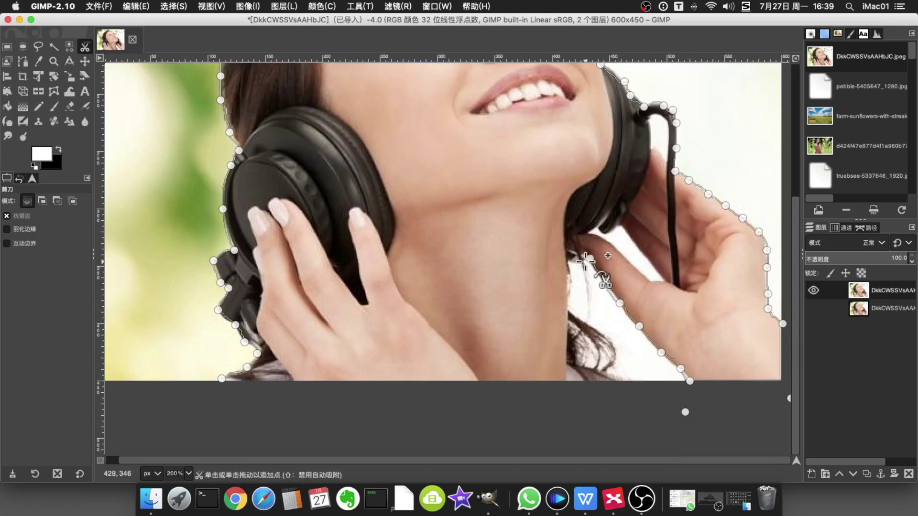
Trace the scissors outline down around the loose curls beside the neck and past the photo's lower edge
{"action": "left_click", "coordinate": [593, 302]}
{"action": "left_click", "coordinate": [590, 322]}
{"action": "left_click", "coordinate": [615, 342]}
{"action": "left_click", "coordinate": [618, 360]}
{"action": "left_click", "coordinate": [615, 370]}
{"action": "left_click", "coordinate": [638, 382]}
{"action": "left_click", "coordinate": [641, 409]}
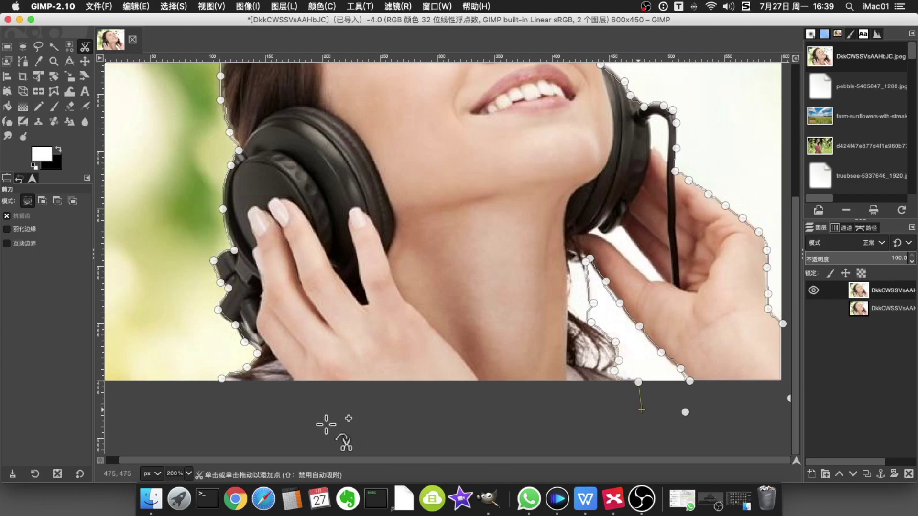
Close the scissors outline at its starting point, adjust its points by the headphone and loose curls, and convert it to a selection
{"action": "left_click", "coordinate": [218, 402]}
{"action": "left_click", "coordinate": [222, 379]}
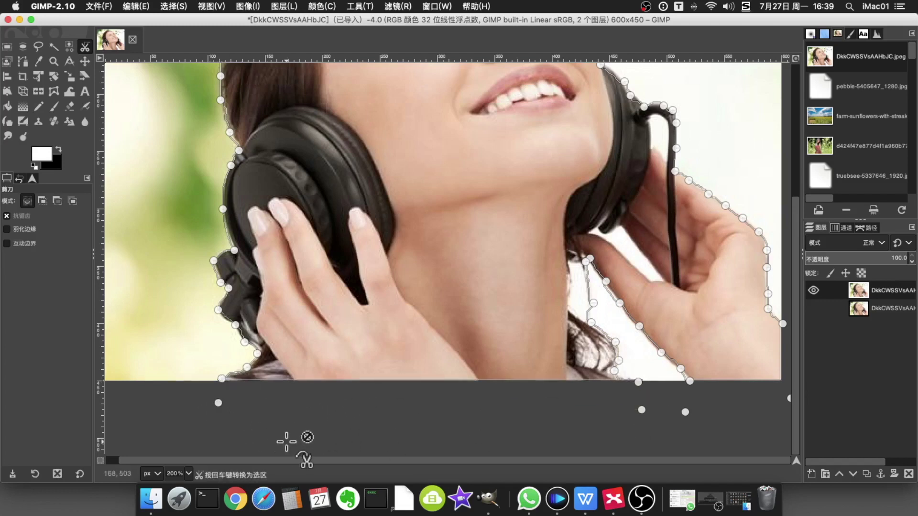
{"action": "left_click", "coordinate": [218, 208]}
{"action": "left_click_drag", "start_coordinate": [593, 303], "coordinate": [590, 308]}
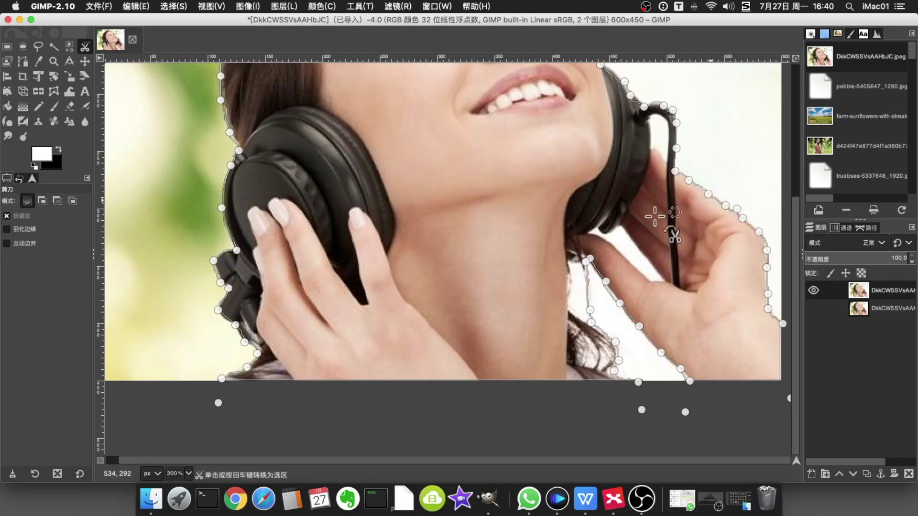
{"action": "scroll", "coordinate": [613, 233], "scroll_direction": "down", "scroll_amount": 2}
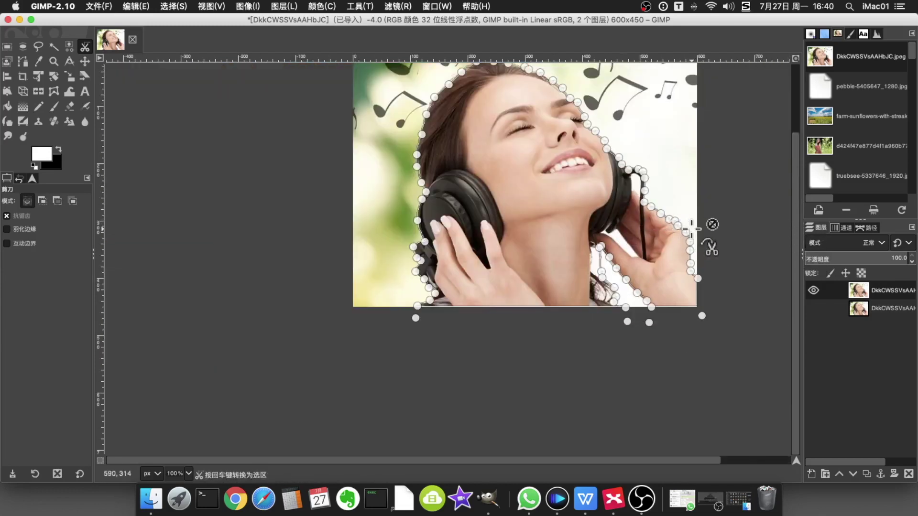
{"action": "key", "text": "Return"}
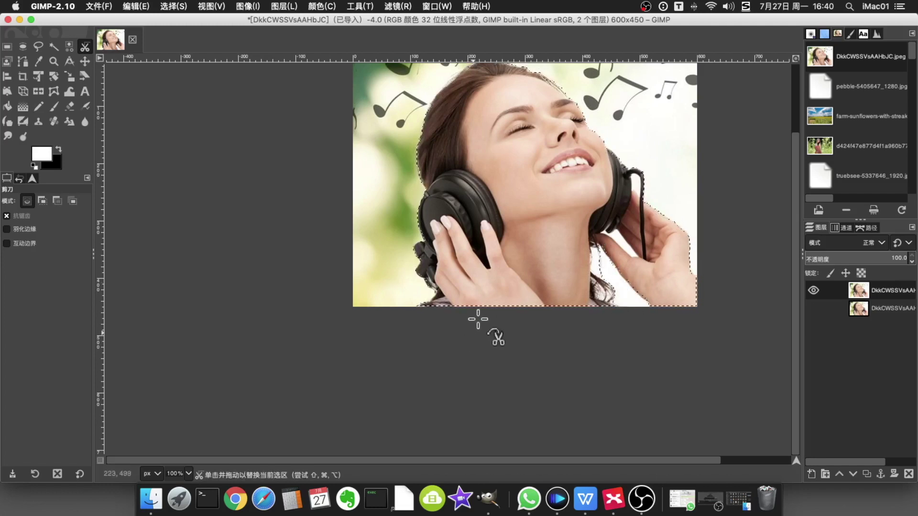
{"action": "key", "text": "Delete"}
{"action": "scroll", "coordinate": [535, 315], "scroll_direction": "up", "scroll_amount": 3}
{"action": "key", "text": "super+z"}
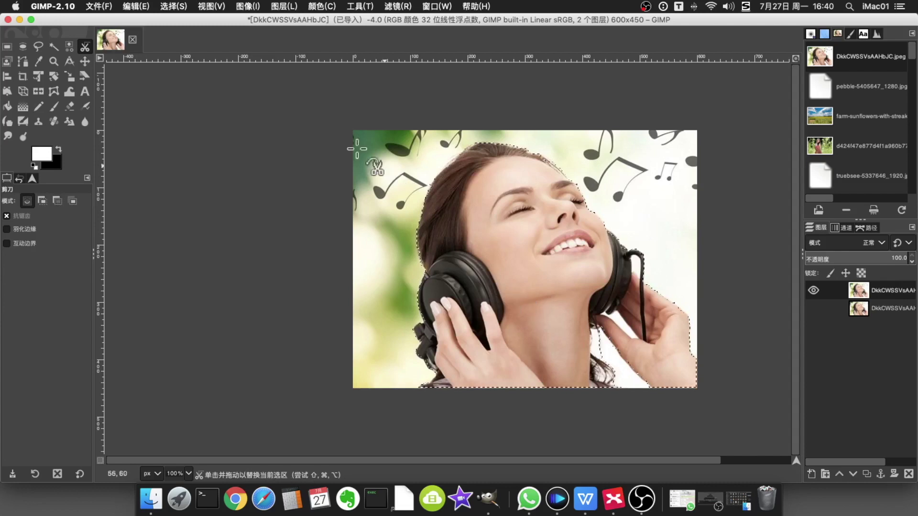
Invert the selection and clear the background around the woman to transparency
{"action": "left_click", "coordinate": [182, 10]}
{"action": "left_click", "coordinate": [207, 44]}
{"action": "key", "text": "Delete"}
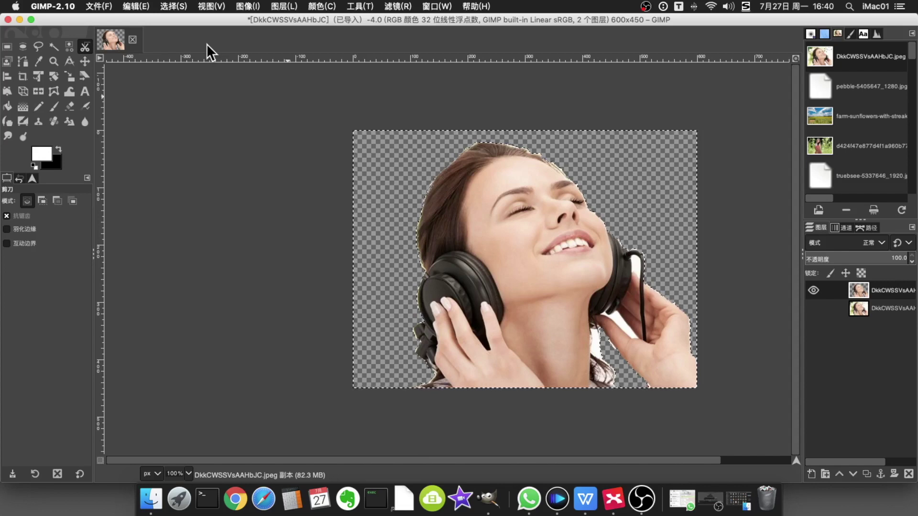
Clear the leftover white gaps beside the far headphone and neck using Fuzzy Select in add mode, and remove the selection
{"action": "left_click", "coordinate": [56, 50]}
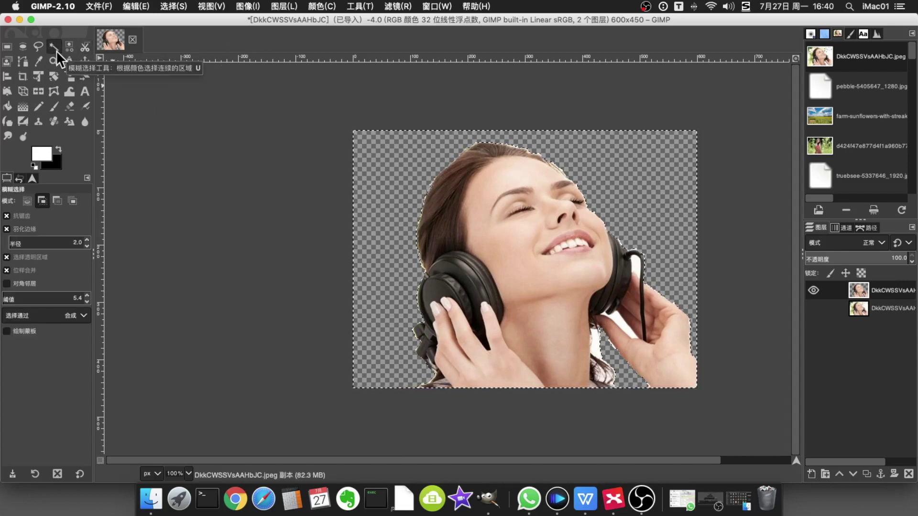
{"action": "left_click", "coordinate": [623, 329]}
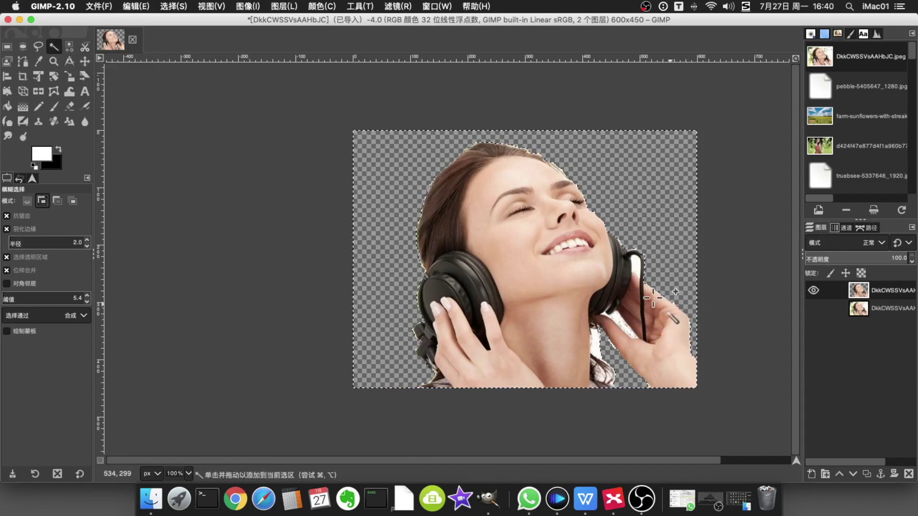
{"action": "left_click", "coordinate": [596, 346]}
{"action": "key", "text": "super+shift+a"}
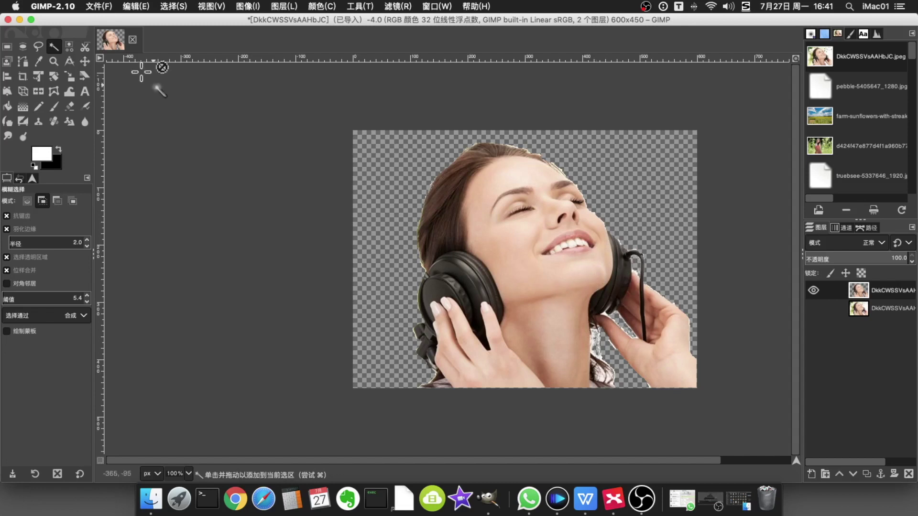
Examine the cut-out's edges around the face and far headphone with Scissors Select active, and switch to Chrome
{"action": "left_click", "coordinate": [86, 48]}
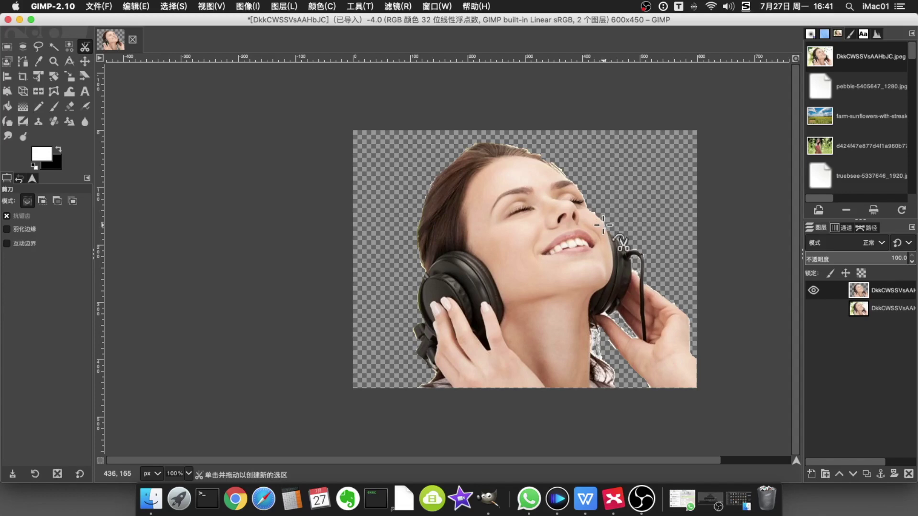
{"action": "scroll", "coordinate": [604, 224], "scroll_direction": "up", "scroll_amount": 3, "text": "ctrl"}
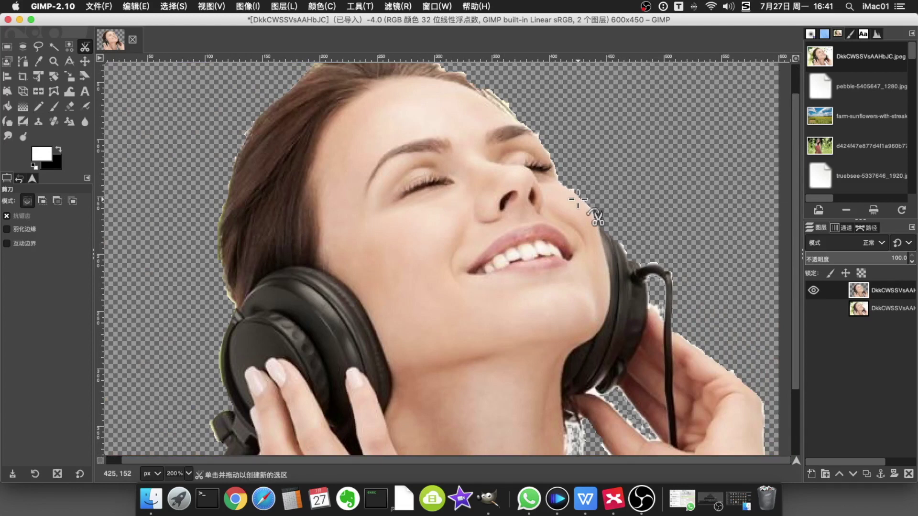
{"action": "key", "text": "super+Tab"}
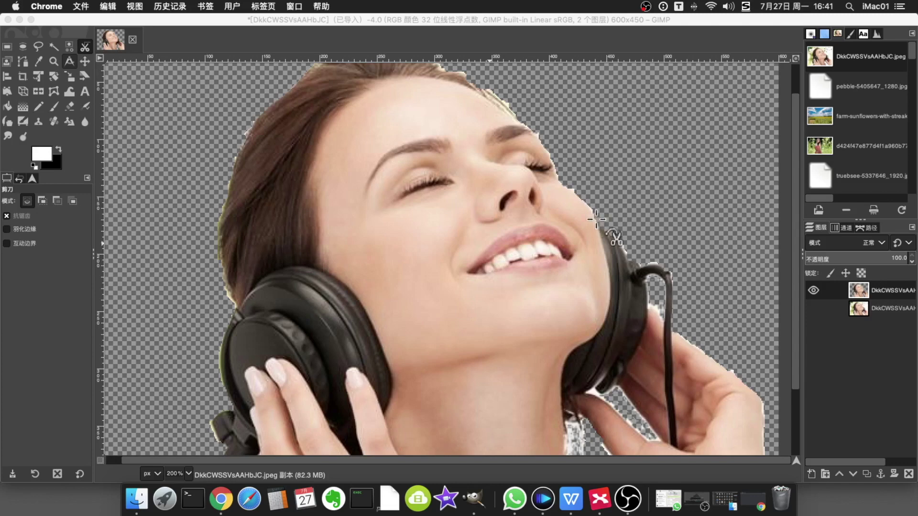
Erase the leftover fringe along the top of the cut-out's hair with the Eraser at size 34
{"action": "scroll", "coordinate": [596, 218], "scroll_direction": "down", "scroll_amount": 3}
{"action": "scroll", "coordinate": [596, 218], "scroll_direction": "up", "scroll_amount": 4}
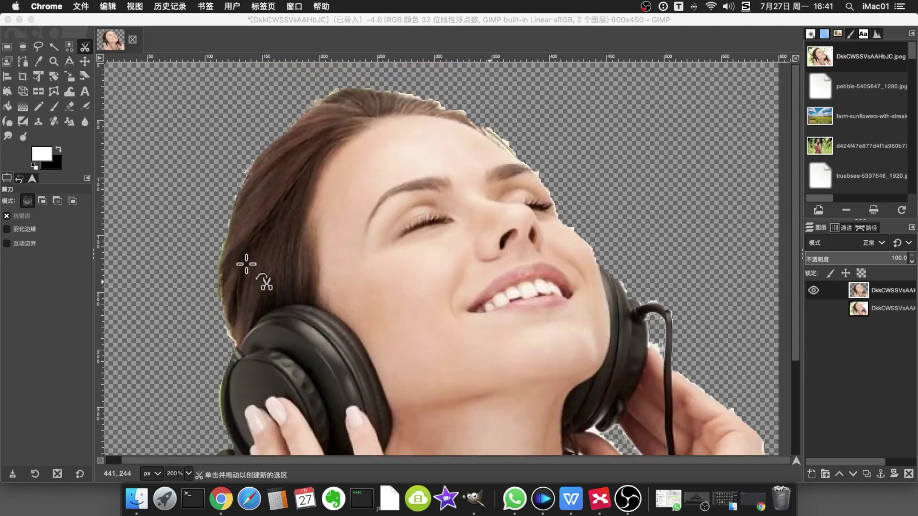
{"action": "scroll", "coordinate": [588, 311], "scroll_direction": "down", "scroll_amount": 4}
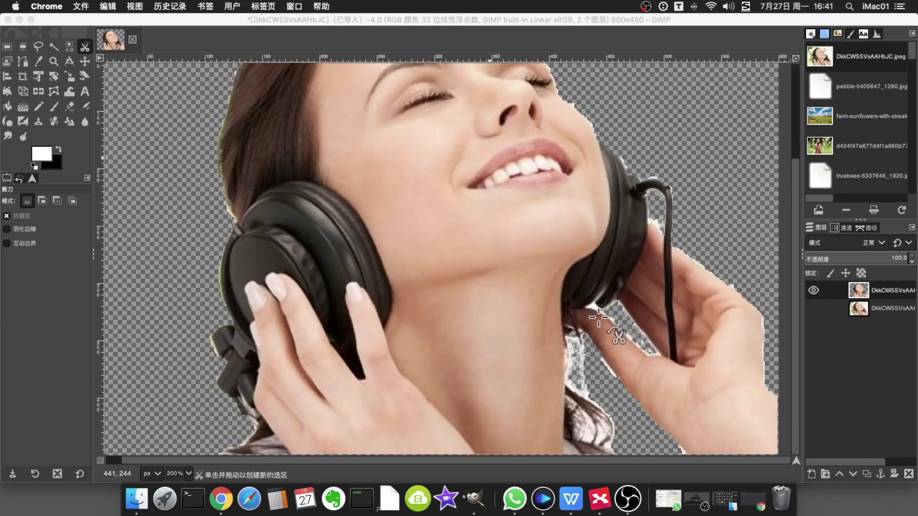
{"action": "scroll", "coordinate": [592, 328], "scroll_direction": "up", "scroll_amount": 4}
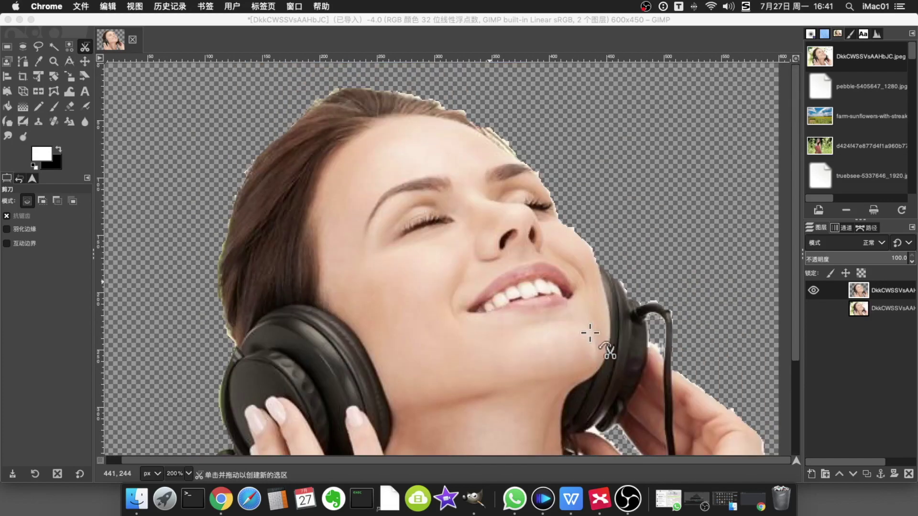
{"action": "scroll", "coordinate": [581, 328], "scroll_direction": "down", "scroll_amount": 4}
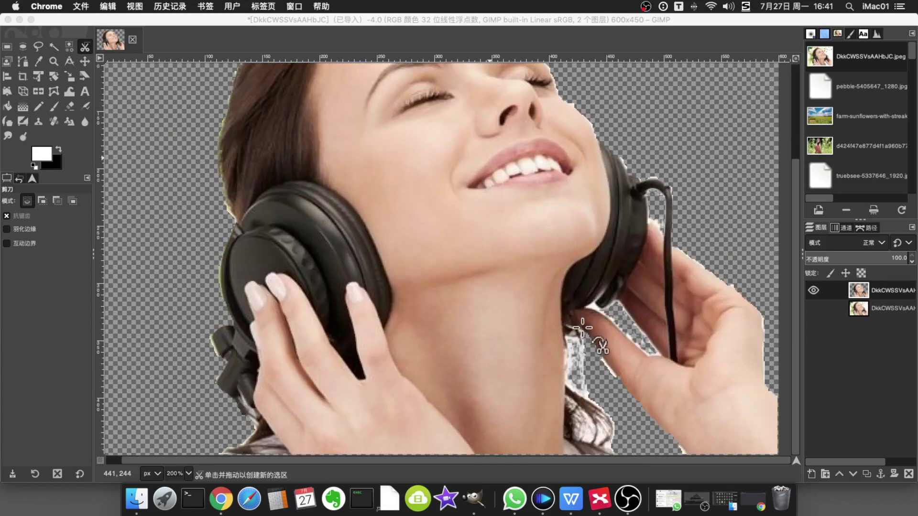
{"action": "scroll", "coordinate": [583, 328], "scroll_direction": "up", "scroll_amount": 4}
{"action": "left_click", "coordinate": [71, 114]}
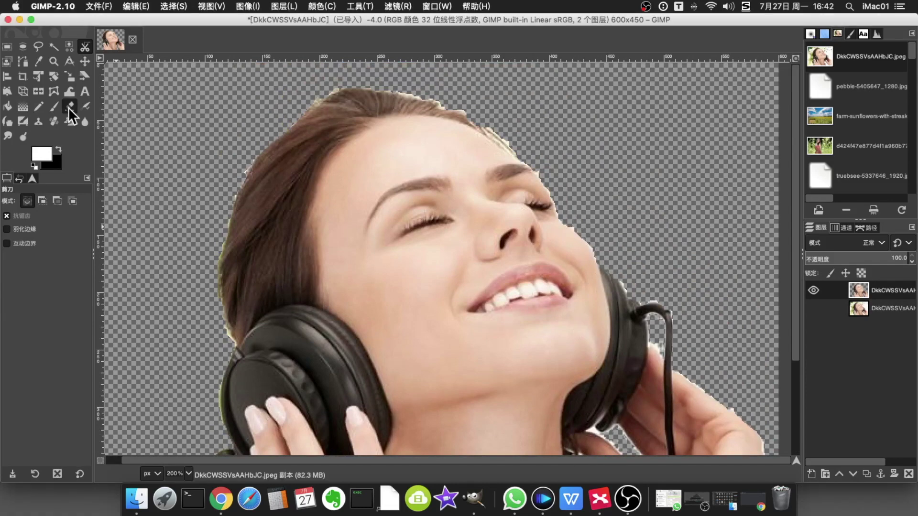
{"action": "left_click", "coordinate": [70, 109]}
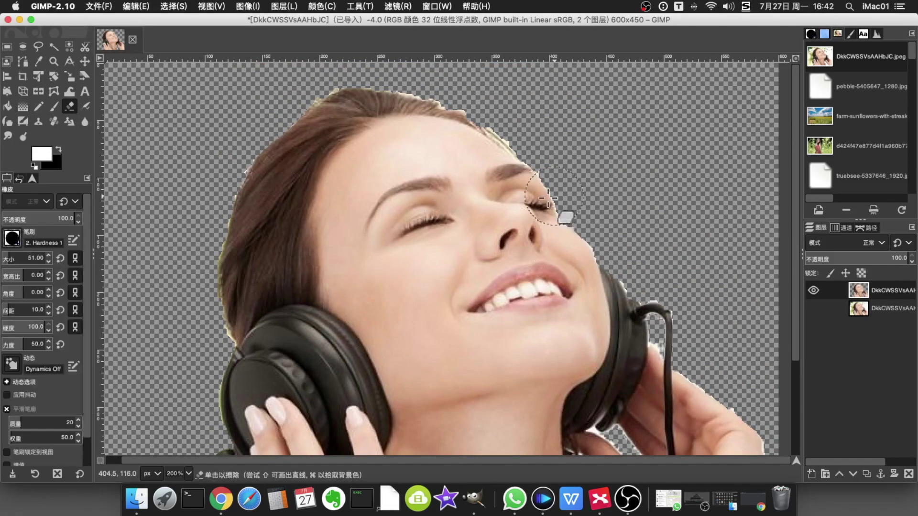
{"action": "key", "text": "bracketleft"}
{"action": "key", "text": "bracketleft"}
{"action": "key", "text": "bracketleft"}
{"action": "key", "text": "bracketleft"}
{"action": "key", "text": "bracketleft"}
{"action": "key", "text": "bracketleft"}
{"action": "key", "text": "bracketleft"}
{"action": "key", "text": "bracketleft"}
{"action": "key", "text": "bracketleft"}
{"action": "key", "text": "bracketleft"}
{"action": "key", "text": "bracketleft"}
{"action": "key", "text": "bracketleft"}
{"action": "key", "text": "bracketleft"}
{"action": "key", "text": "bracketleft"}
{"action": "key", "text": "bracketleft"}
{"action": "key", "text": "bracketleft"}
{"action": "key", "text": "bracketleft"}
{"action": "left_click_drag", "start_coordinate": [402, 98], "coordinate": [334, 103]}
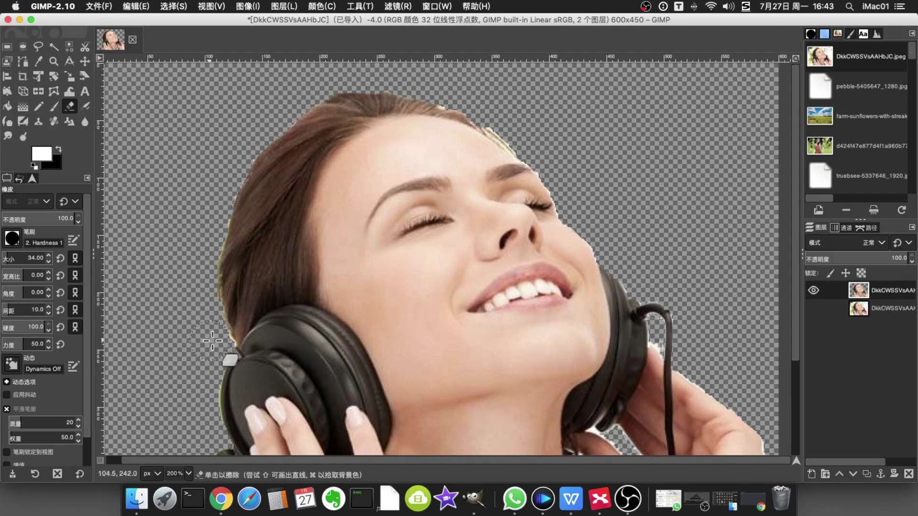
{"action": "scroll", "coordinate": [212, 340], "scroll_direction": "down", "scroll_amount": 3}
{"action": "scroll", "coordinate": [409, 202], "scroll_direction": "up", "scroll_amount": 3}
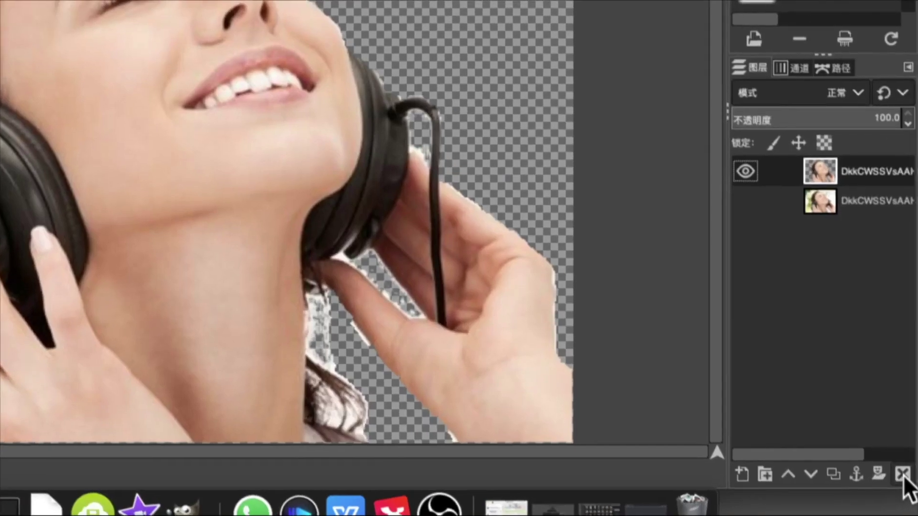
Delete the cut-out layer, then show the original portrait layer and duplicate it
{"action": "left_click", "coordinate": [908, 473]}
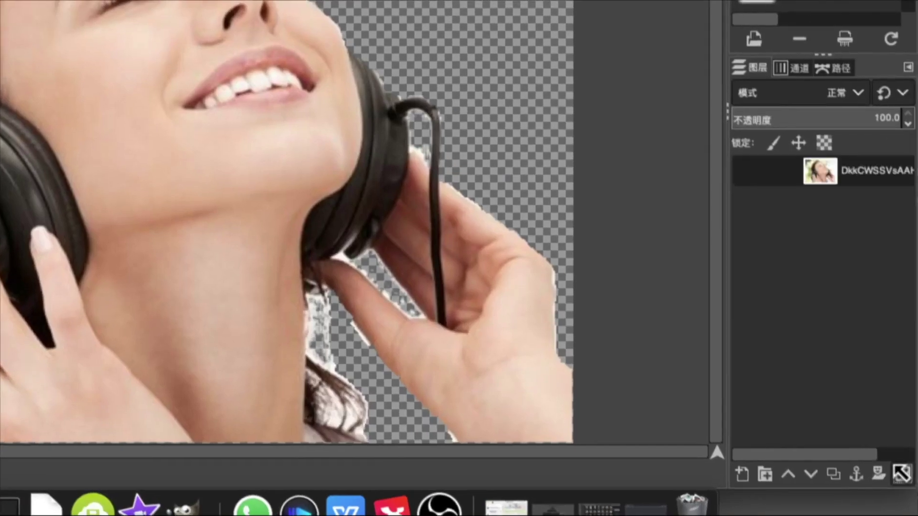
{"action": "left_click", "coordinate": [748, 170]}
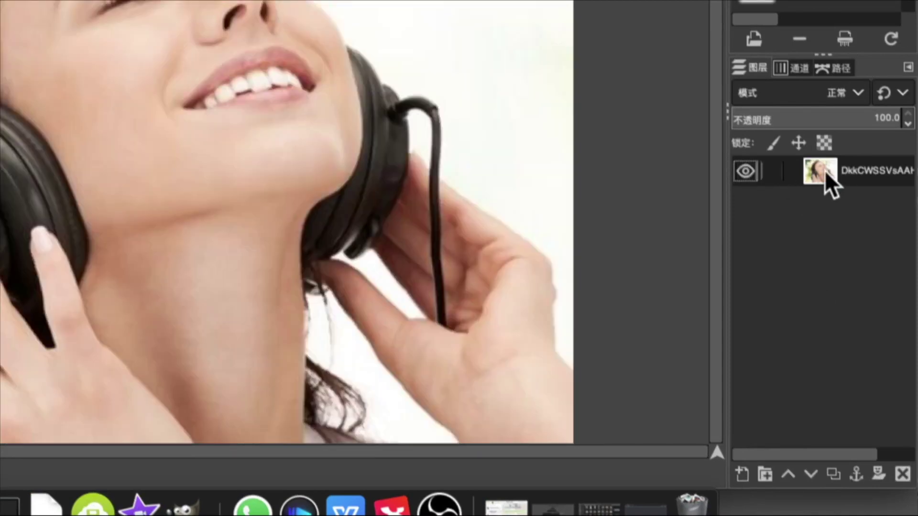
{"action": "left_click", "coordinate": [833, 473]}
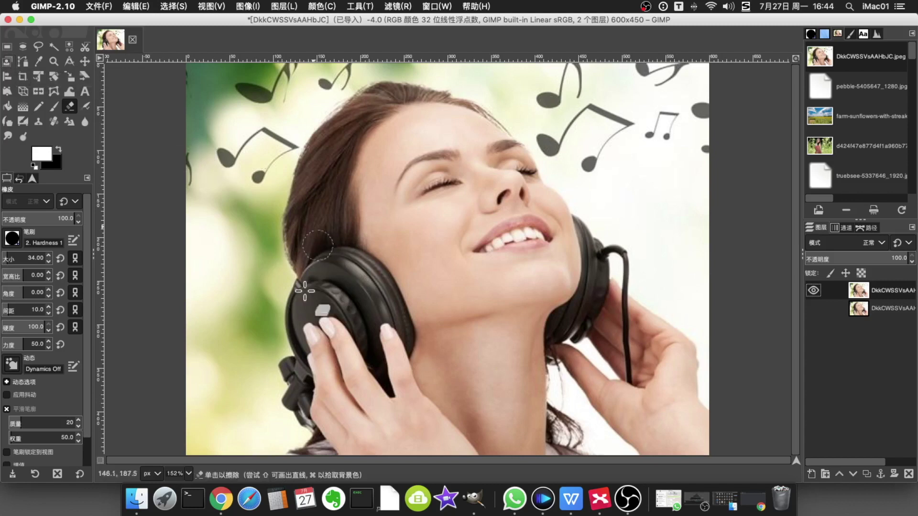
Start a rough Foreground Select outline from the lower hair, around the near headphone and back of the head, to the top of the hair
{"action": "left_click", "coordinate": [7, 61]}
{"action": "left_click", "coordinate": [30, 239]}
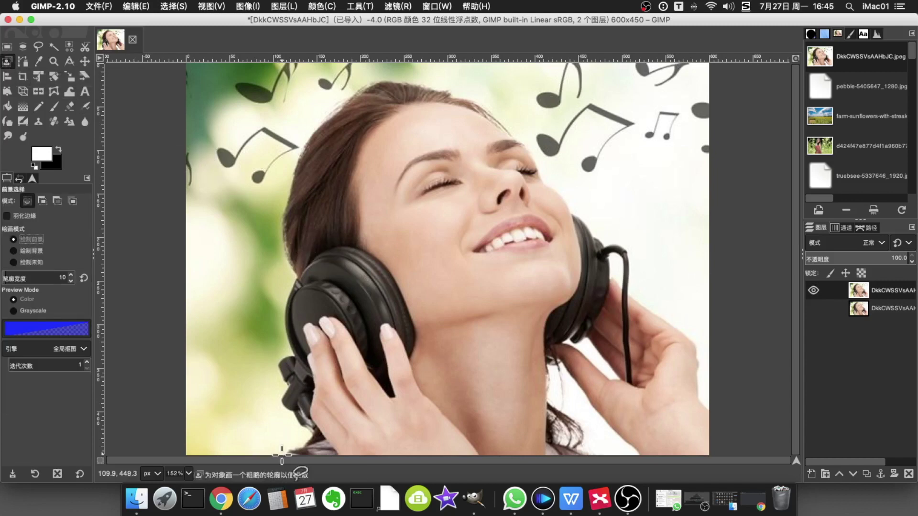
{"action": "mouse_move", "coordinate": [285, 453]}
{"action": "left_mouse_down"}
{"action": "mouse_move", "coordinate": [299, 427]}
{"action": "mouse_move", "coordinate": [277, 398]}
{"action": "left_mouse_up"}
{"action": "left_click_drag", "start_coordinate": [280, 390], "coordinate": [284, 386]}
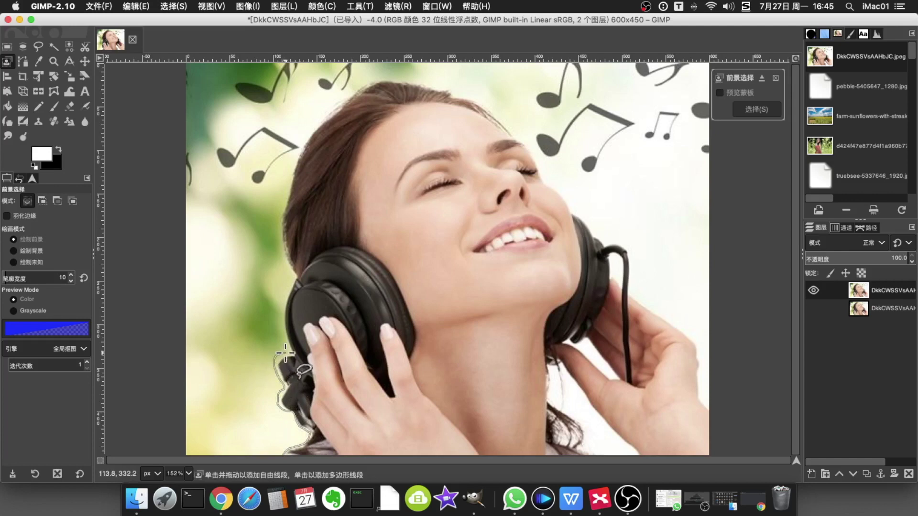
{"action": "left_click_drag", "start_coordinate": [286, 353], "coordinate": [281, 309]}
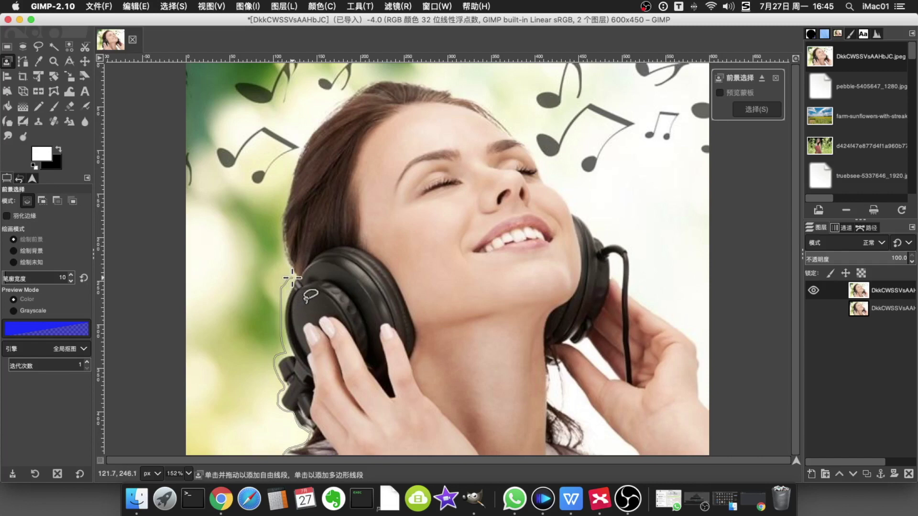
{"action": "mouse_move", "coordinate": [285, 263]}
{"action": "left_mouse_down"}
{"action": "mouse_move", "coordinate": [270, 222]}
{"action": "mouse_move", "coordinate": [278, 170]}
{"action": "mouse_move", "coordinate": [298, 131]}
{"action": "mouse_move", "coordinate": [334, 99]}
{"action": "left_mouse_up"}
{"action": "left_click", "coordinate": [378, 77]}
{"action": "left_click", "coordinate": [422, 76]}
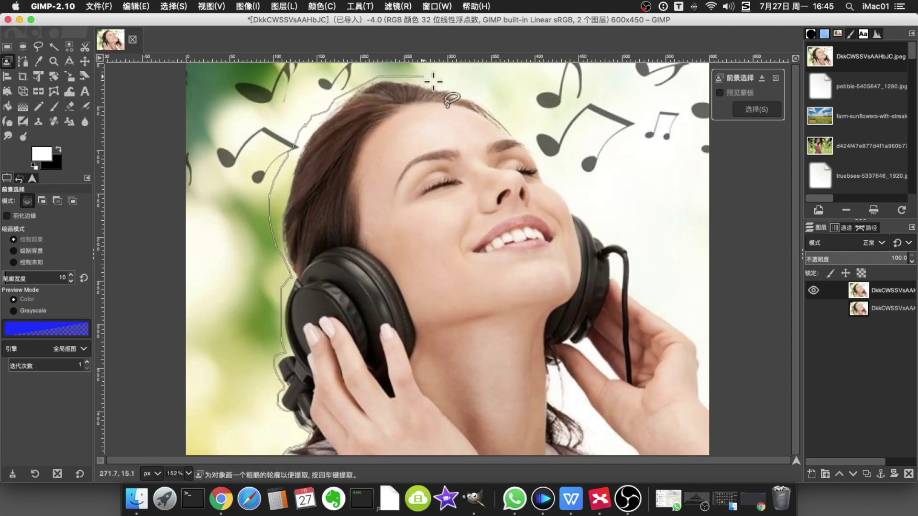
Continue the rough outline past the forehead, far headphone and raised hand, and close it below the image at its starting point
{"action": "left_click", "coordinate": [510, 111]}
{"action": "left_click", "coordinate": [546, 165]}
{"action": "left_click", "coordinate": [617, 213]}
{"action": "left_click", "coordinate": [634, 242]}
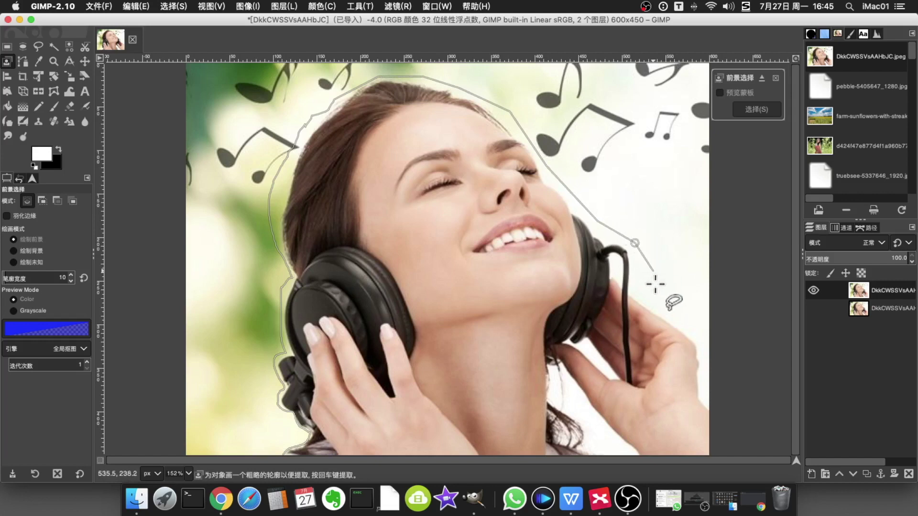
{"action": "left_click", "coordinate": [640, 290]}
{"action": "left_click", "coordinate": [699, 325]}
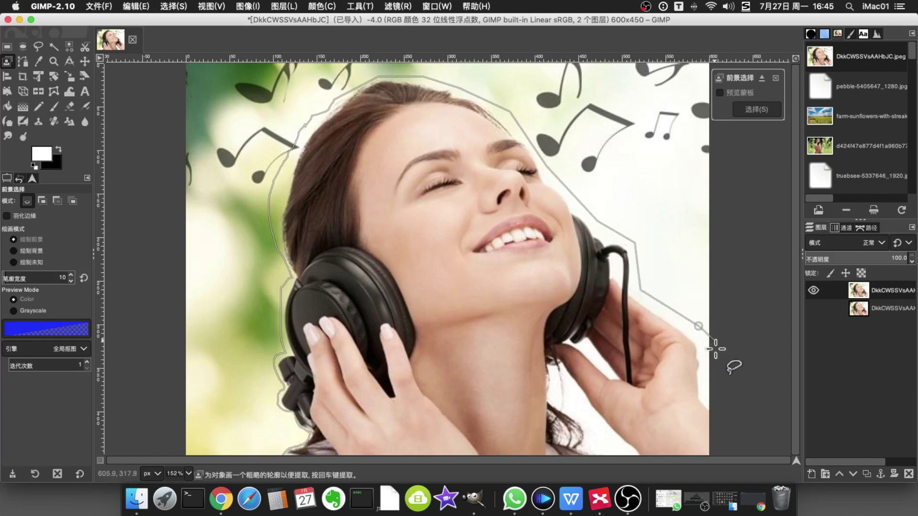
{"action": "left_click", "coordinate": [723, 450]}
{"action": "scroll", "coordinate": [721, 430], "scroll_direction": "down", "scroll_amount": 2, "text": "ctrl"}
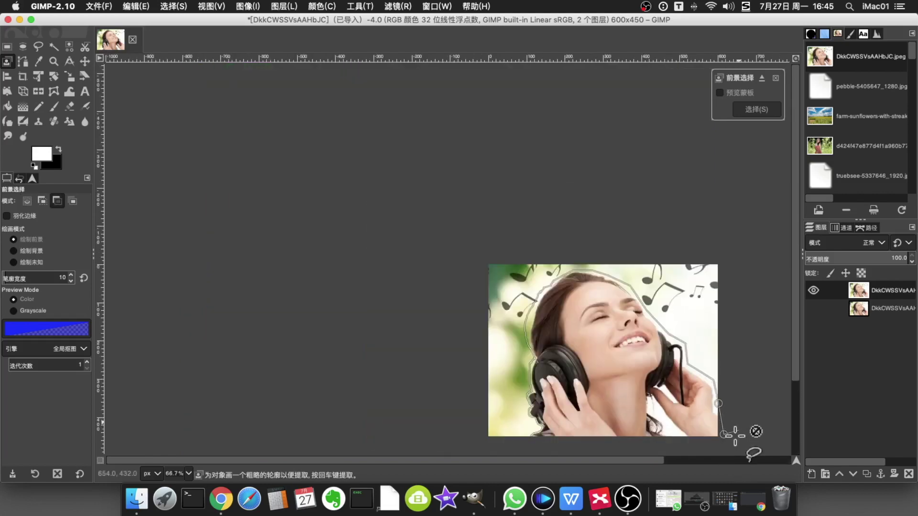
{"action": "left_click", "coordinate": [692, 450]}
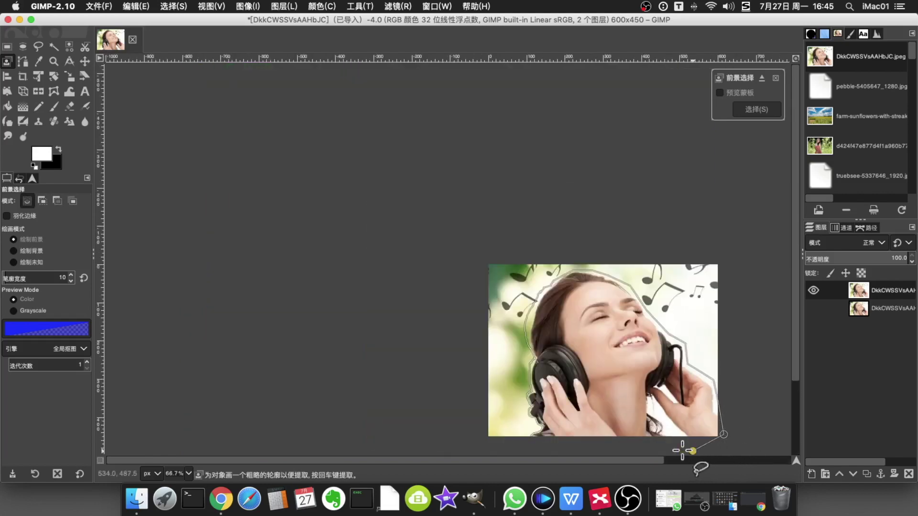
{"action": "left_click", "coordinate": [531, 437]}
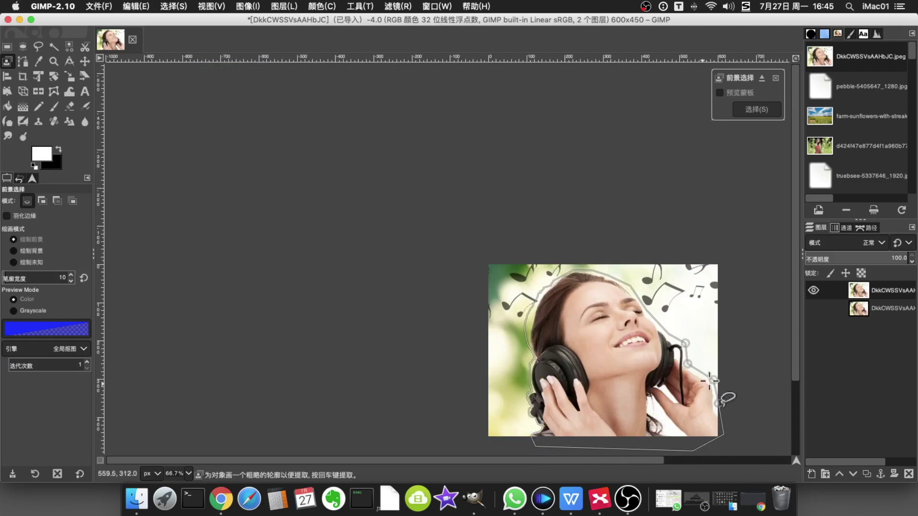
Move the outline's points closer to the far headphone, hand and hair, and accept the rough outline
{"action": "scroll", "coordinate": [683, 352], "scroll_direction": "up", "scroll_amount": 1, "text": "ctrl"}
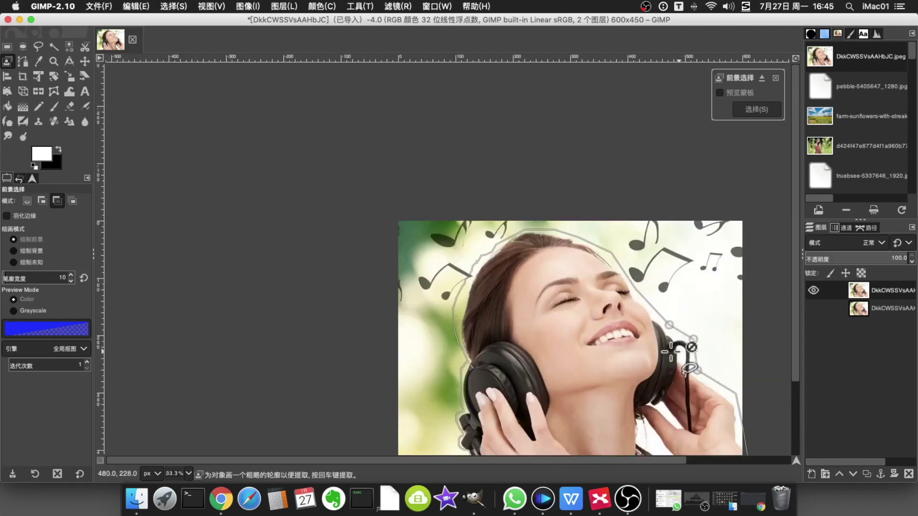
{"action": "scroll", "coordinate": [628, 184], "scroll_direction": "down", "scroll_amount": 2, "text": "ctrl"}
{"action": "left_click", "coordinate": [795, 58]}
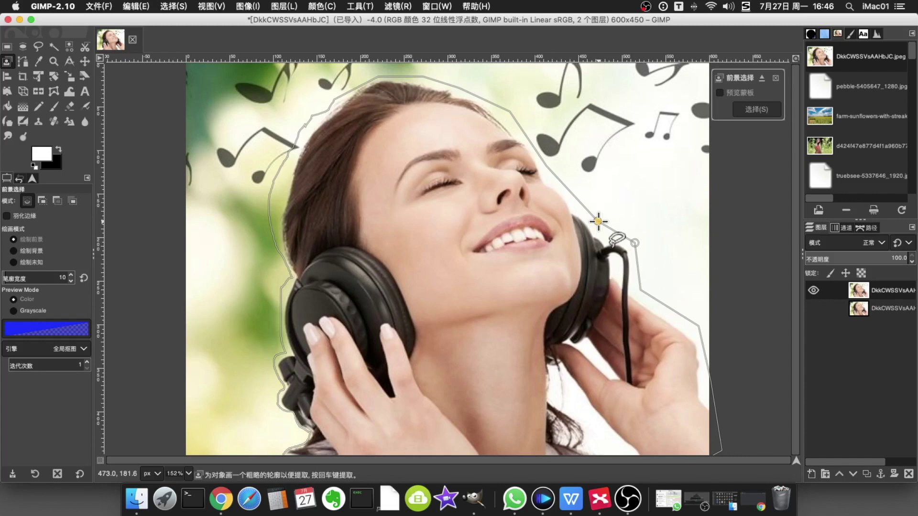
{"action": "left_click_drag", "start_coordinate": [598, 221], "coordinate": [630, 246]}
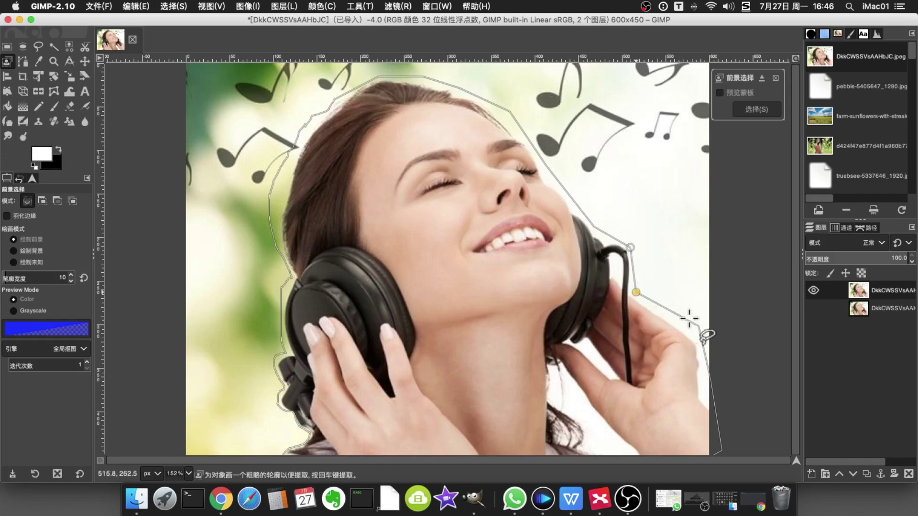
{"action": "left_click_drag", "start_coordinate": [699, 325], "coordinate": [689, 327]}
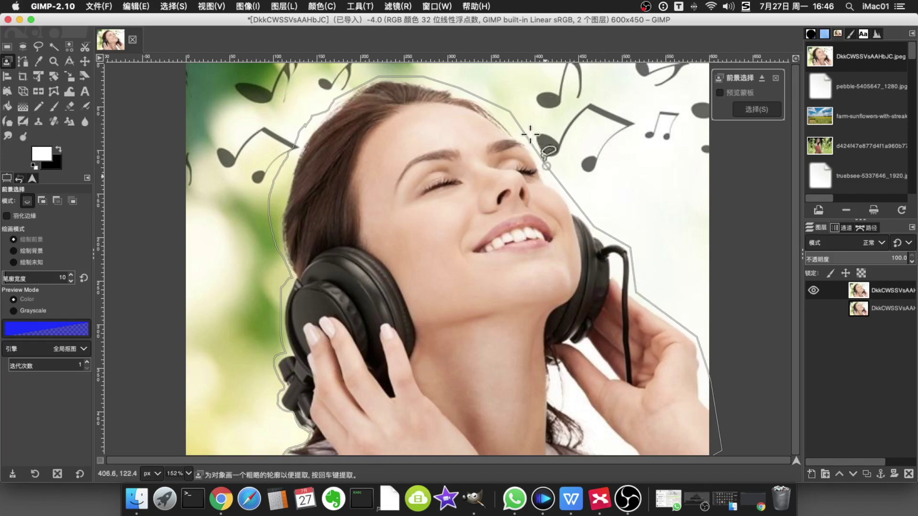
{"action": "left_click_drag", "start_coordinate": [509, 111], "coordinate": [420, 82]}
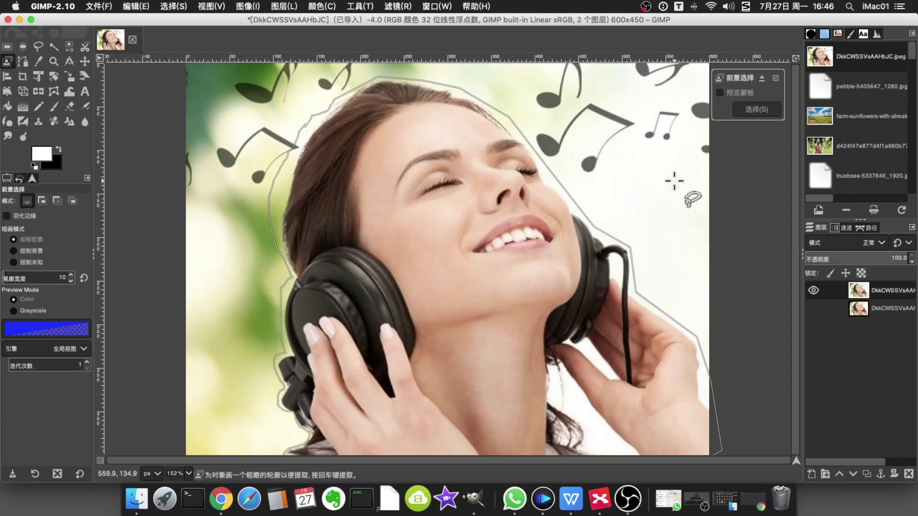
{"action": "key", "text": "Return"}
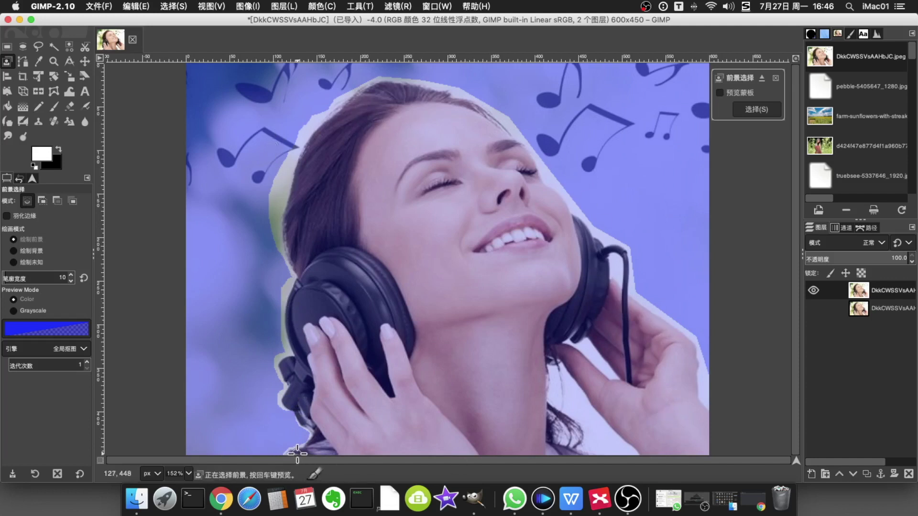
Mark the foreground with stroke width 4 along the hair, face, headphones, cord, hand and neck, and preview the mask
{"action": "mouse_move", "coordinate": [297, 454]}
{"action": "left_mouse_down"}
{"action": "mouse_move", "coordinate": [322, 430]}
{"action": "mouse_move", "coordinate": [304, 414]}
{"action": "mouse_move", "coordinate": [293, 369]}
{"action": "mouse_move", "coordinate": [305, 271]}
{"action": "mouse_move", "coordinate": [294, 230]}
{"action": "mouse_move", "coordinate": [334, 128]}
{"action": "mouse_move", "coordinate": [373, 95]}
{"action": "mouse_move", "coordinate": [460, 106]}
{"action": "mouse_move", "coordinate": [516, 142]}
{"action": "mouse_move", "coordinate": [568, 240]}
{"action": "mouse_move", "coordinate": [578, 226]}
{"action": "mouse_move", "coordinate": [593, 261]}
{"action": "left_mouse_up"}
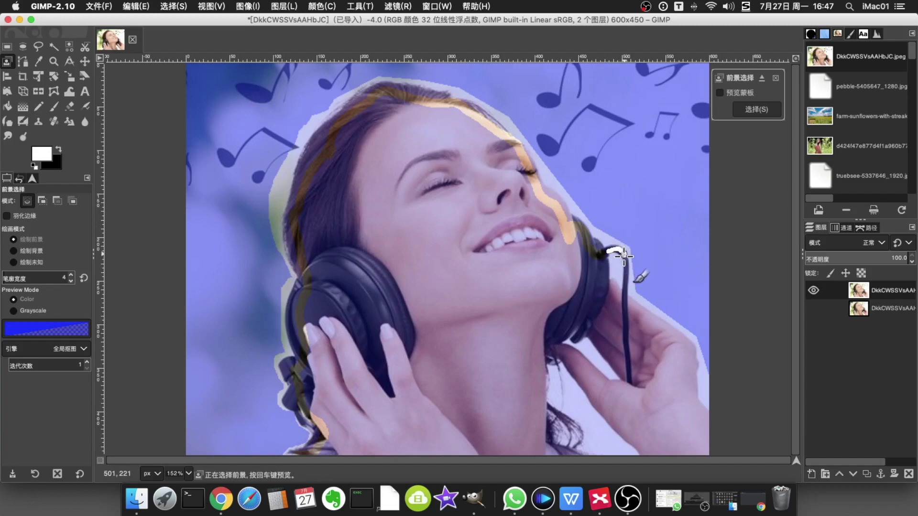
{"action": "mouse_move", "coordinate": [624, 267]}
{"action": "left_mouse_down"}
{"action": "mouse_move", "coordinate": [625, 306]}
{"action": "mouse_move", "coordinate": [650, 316]}
{"action": "mouse_move", "coordinate": [685, 352]}
{"action": "mouse_move", "coordinate": [687, 399]}
{"action": "mouse_move", "coordinate": [706, 424]}
{"action": "mouse_move", "coordinate": [703, 452]}
{"action": "mouse_move", "coordinate": [685, 460]}
{"action": "mouse_move", "coordinate": [645, 448]}
{"action": "mouse_move", "coordinate": [561, 355]}
{"action": "mouse_move", "coordinate": [574, 351]}
{"action": "mouse_move", "coordinate": [621, 386]}
{"action": "mouse_move", "coordinate": [633, 373]}
{"action": "mouse_move", "coordinate": [593, 334]}
{"action": "mouse_move", "coordinate": [560, 341]}
{"action": "left_mouse_up"}
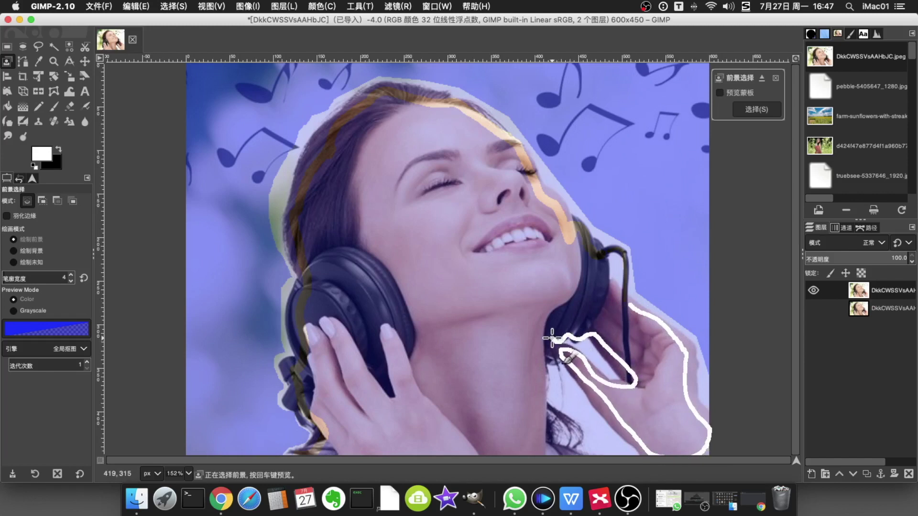
{"action": "mouse_move", "coordinate": [552, 338]}
{"action": "left_mouse_down"}
{"action": "mouse_move", "coordinate": [545, 399]}
{"action": "mouse_move", "coordinate": [566, 421]}
{"action": "mouse_move", "coordinate": [554, 441]}
{"action": "mouse_move", "coordinate": [574, 463]}
{"action": "left_mouse_up"}
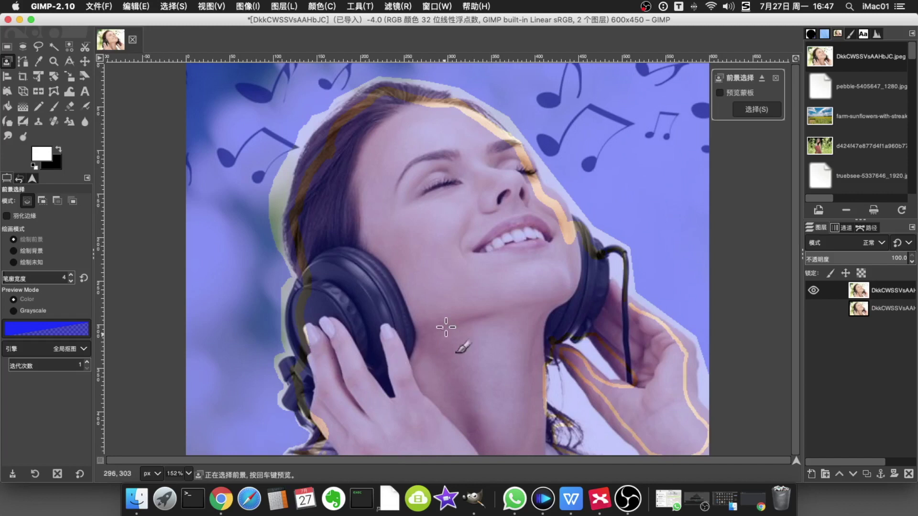
{"action": "key", "text": "Return"}
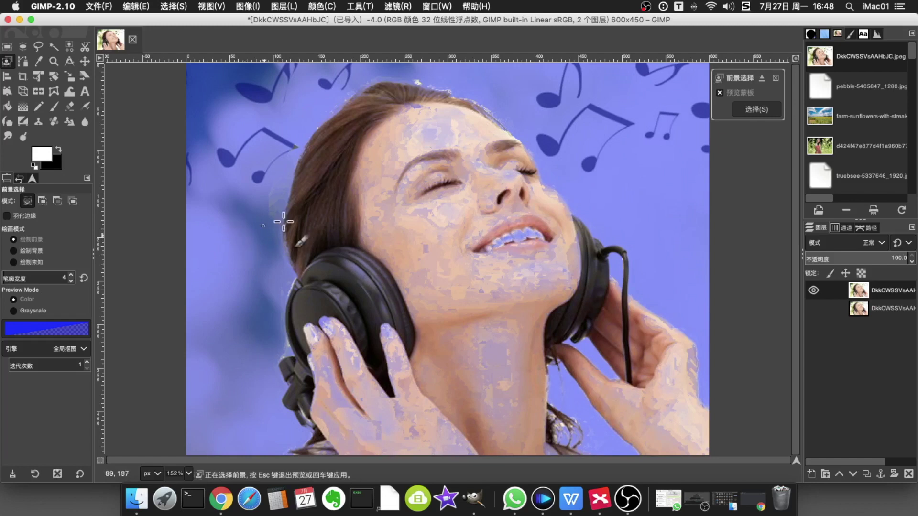
Mark the background around the woman and in the gap beside the neck with stroke width 11, and convert the mask to a selection
{"action": "left_click", "coordinate": [35, 250]}
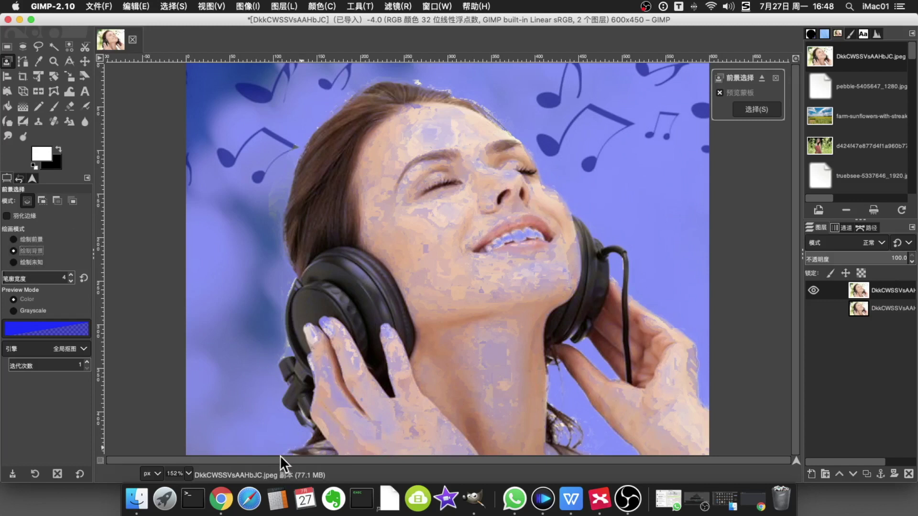
{"action": "left_click", "coordinate": [70, 275]}
{"action": "left_click", "coordinate": [71, 274]}
{"action": "left_click", "coordinate": [71, 275]}
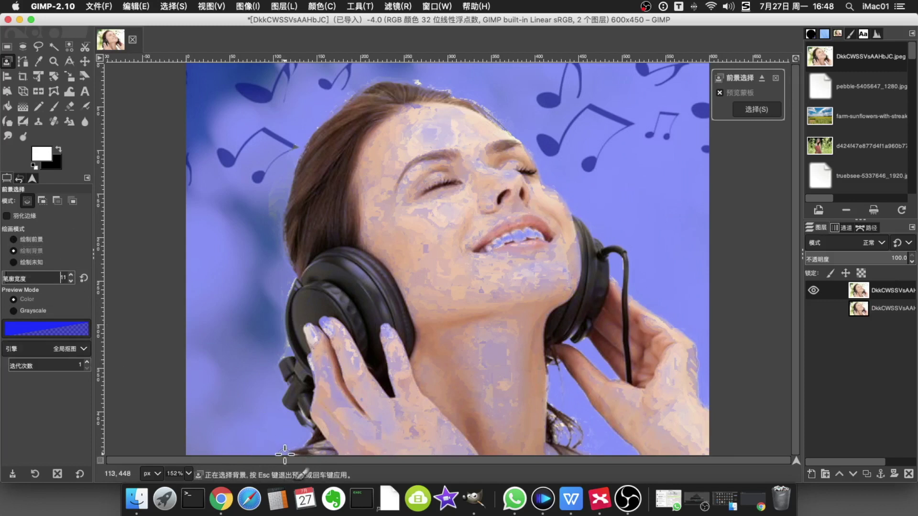
{"action": "mouse_move", "coordinate": [282, 446]}
{"action": "left_mouse_down"}
{"action": "mouse_move", "coordinate": [302, 435]}
{"action": "mouse_move", "coordinate": [275, 399]}
{"action": "mouse_move", "coordinate": [270, 358]}
{"action": "mouse_move", "coordinate": [288, 352]}
{"action": "mouse_move", "coordinate": [278, 312]}
{"action": "mouse_move", "coordinate": [291, 278]}
{"action": "mouse_move", "coordinate": [281, 167]}
{"action": "mouse_move", "coordinate": [310, 115]}
{"action": "mouse_move", "coordinate": [387, 77]}
{"action": "mouse_move", "coordinate": [463, 83]}
{"action": "mouse_move", "coordinate": [509, 115]}
{"action": "mouse_move", "coordinate": [595, 222]}
{"action": "mouse_move", "coordinate": [637, 242]}
{"action": "mouse_move", "coordinate": [636, 287]}
{"action": "mouse_move", "coordinate": [690, 319]}
{"action": "mouse_move", "coordinate": [714, 349]}
{"action": "mouse_move", "coordinate": [719, 412]}
{"action": "left_mouse_up"}
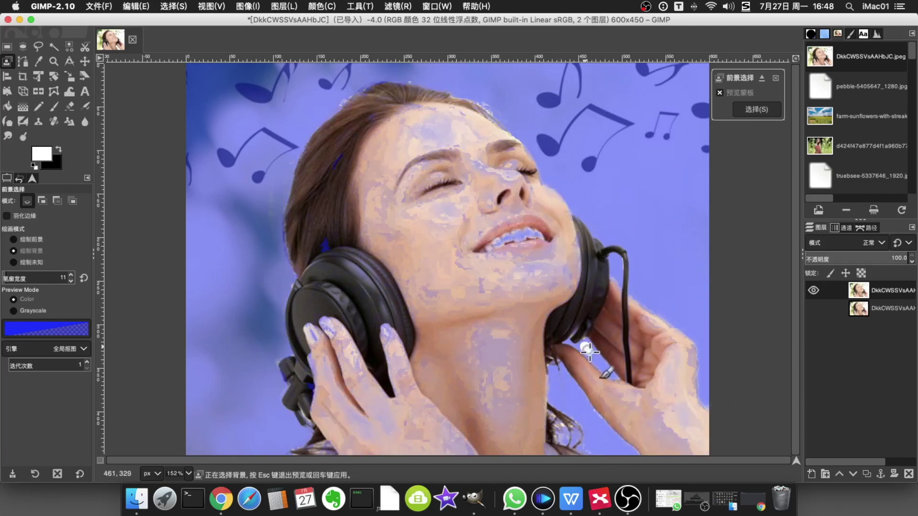
{"action": "mouse_move", "coordinate": [560, 367]}
{"action": "left_mouse_down"}
{"action": "mouse_move", "coordinate": [618, 448]}
{"action": "mouse_move", "coordinate": [591, 449]}
{"action": "mouse_move", "coordinate": [555, 368]}
{"action": "left_mouse_up"}
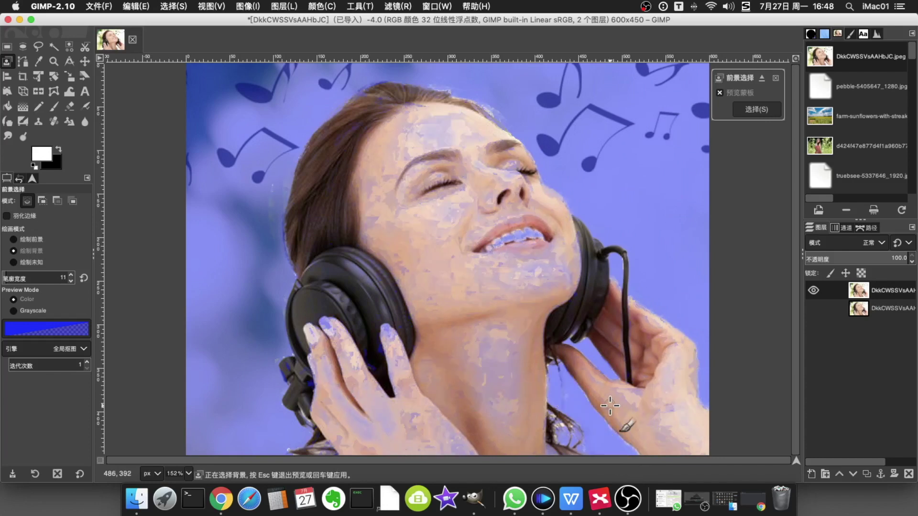
{"action": "key", "text": "Return"}
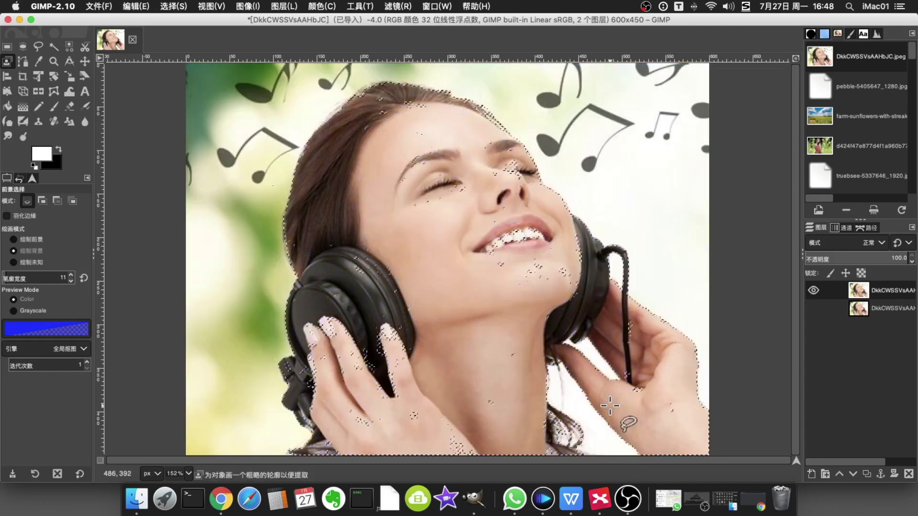
Add the stray gaps inside the woman's face, neck and hands to the selection with Free Select, and invert the selection
{"action": "left_click", "coordinate": [39, 47]}
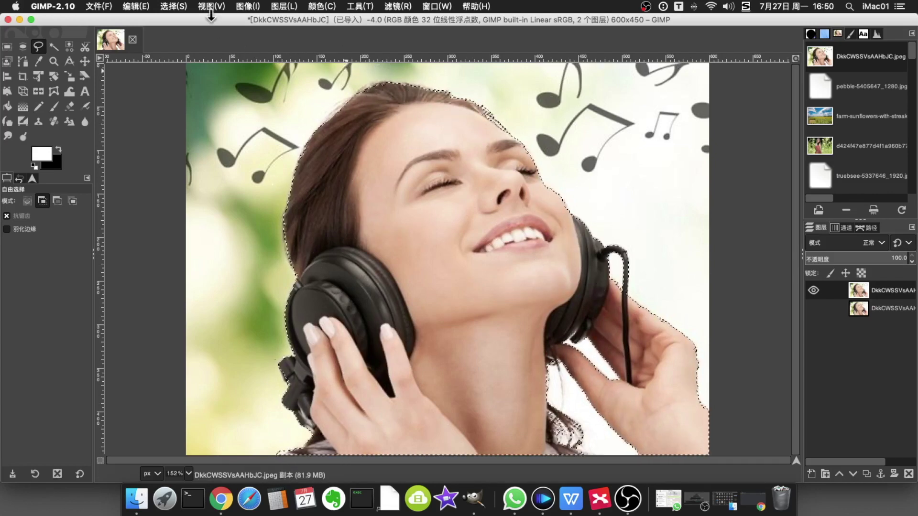
{"action": "left_click", "coordinate": [173, 6]}
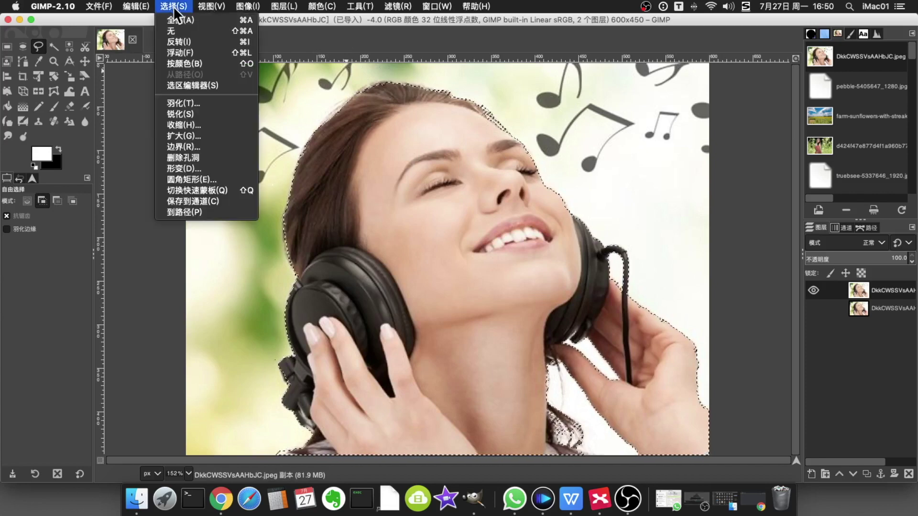
{"action": "left_click", "coordinate": [187, 41]}
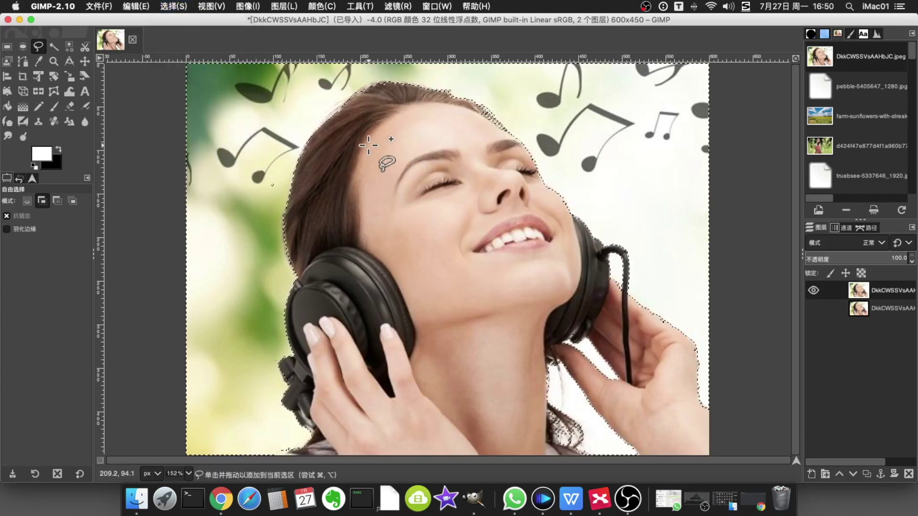
Try deleting the inverted background selection, and undo the deletion
{"action": "key", "text": "Delete"}
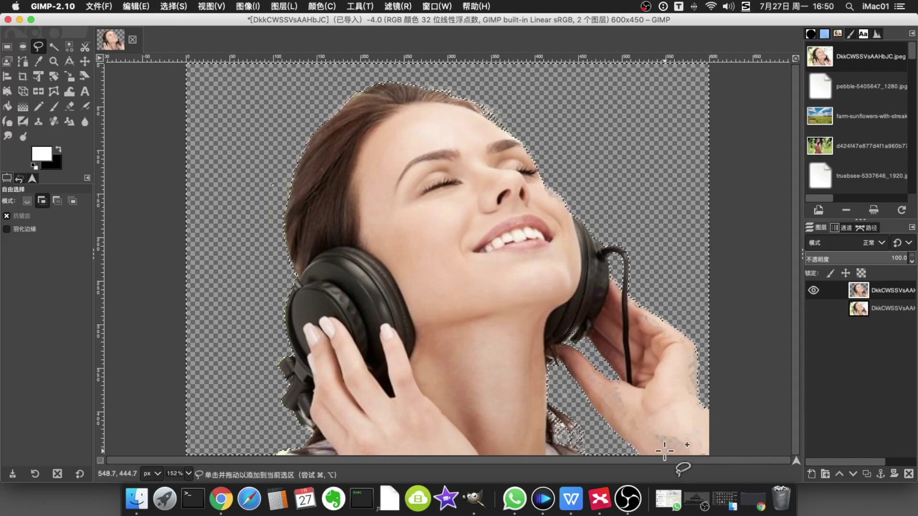
{"action": "key", "text": "super+z"}
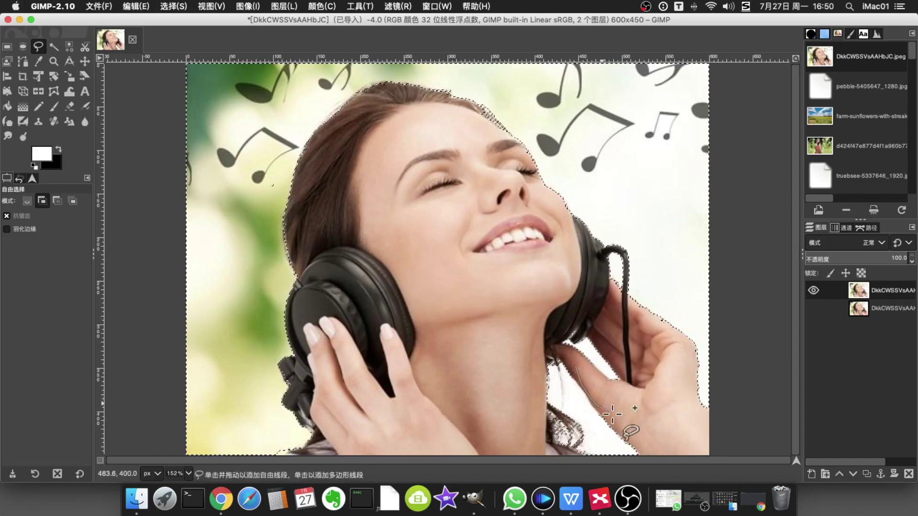
Test the background deletion again and undo it, and subtract the cheek edge below the eye from the background selection with Free Select
{"action": "left_click", "coordinate": [57, 200]}
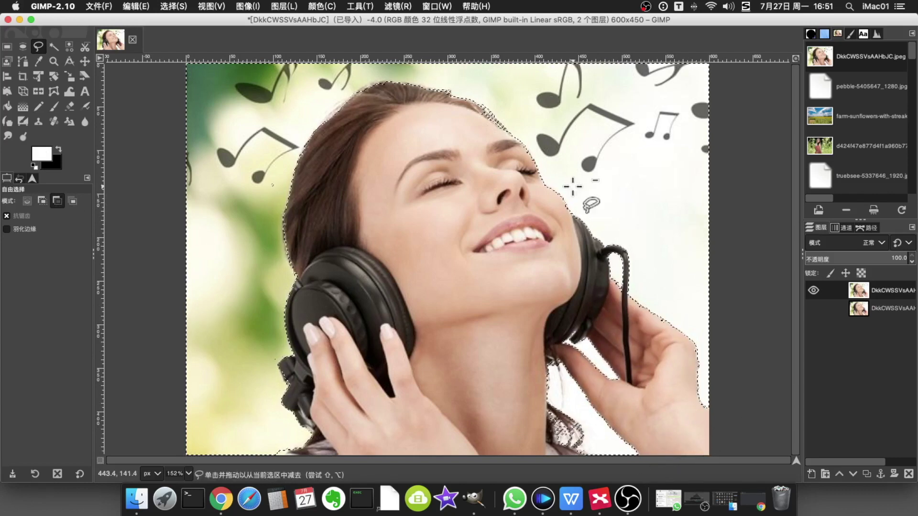
{"action": "key", "text": "Delete"}
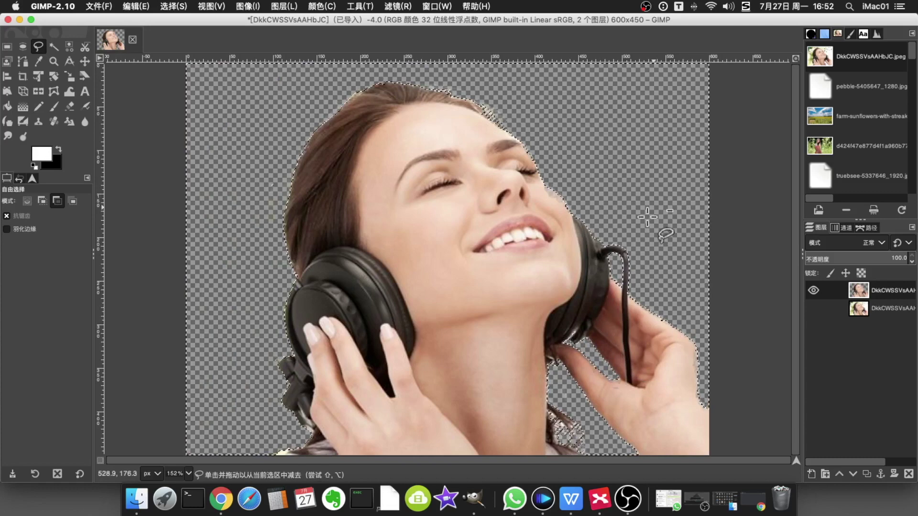
{"action": "key", "text": "super+z"}
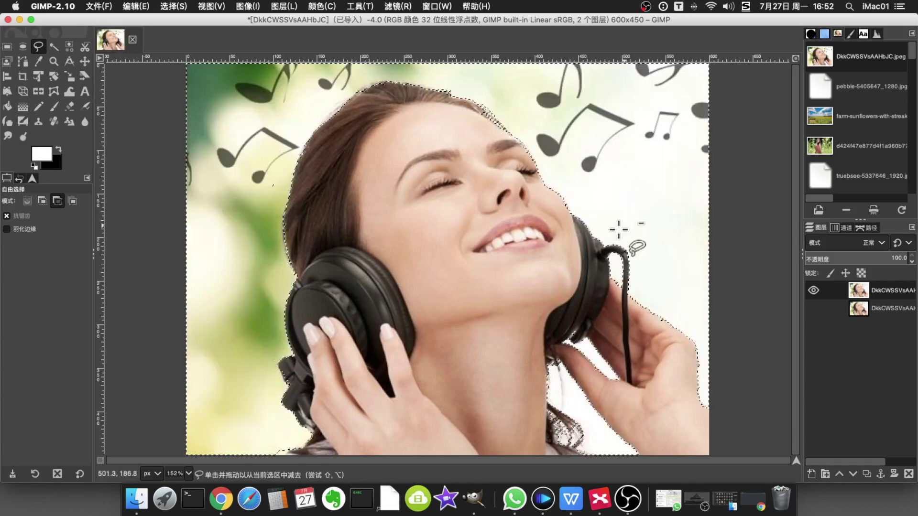
{"action": "left_click_drag", "start_coordinate": [545, 199], "coordinate": [565, 214]}
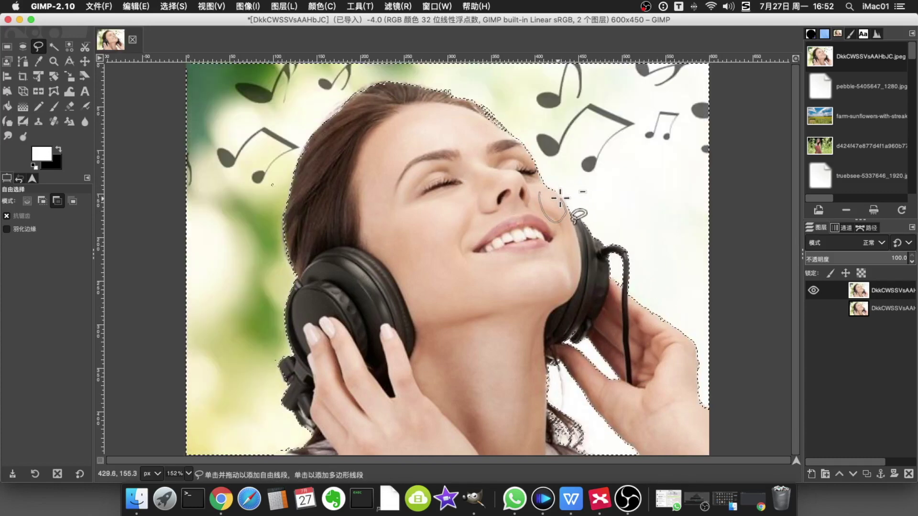
{"action": "left_click", "coordinate": [544, 189]}
{"action": "key", "text": "Return"}
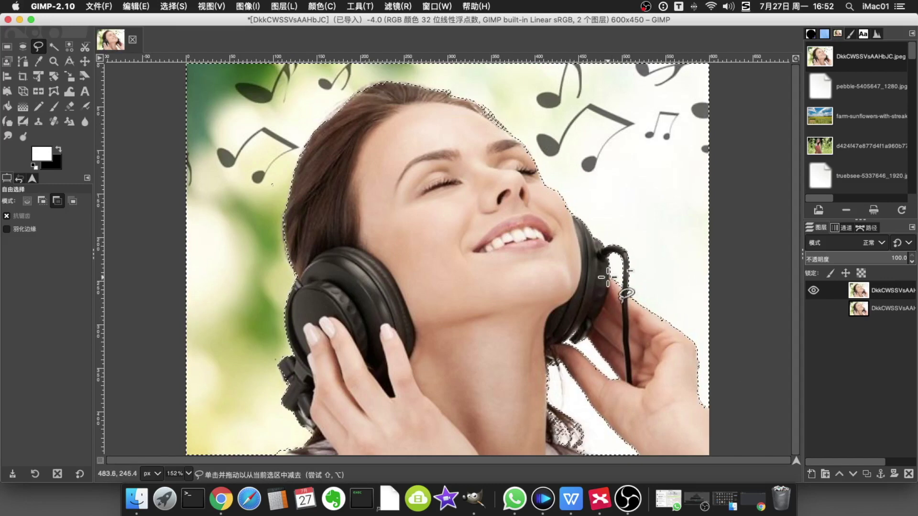
Delete the background from the duplicate layer, view the image at 100%, and clear the selection
{"action": "key", "text": "Delete"}
{"action": "key", "text": "1"}
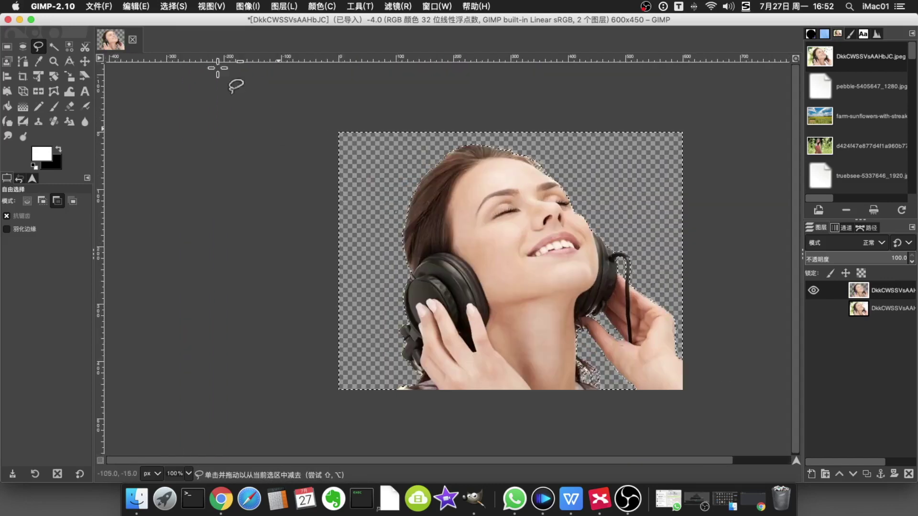
{"action": "left_click", "coordinate": [178, 6]}
{"action": "left_click", "coordinate": [194, 32]}
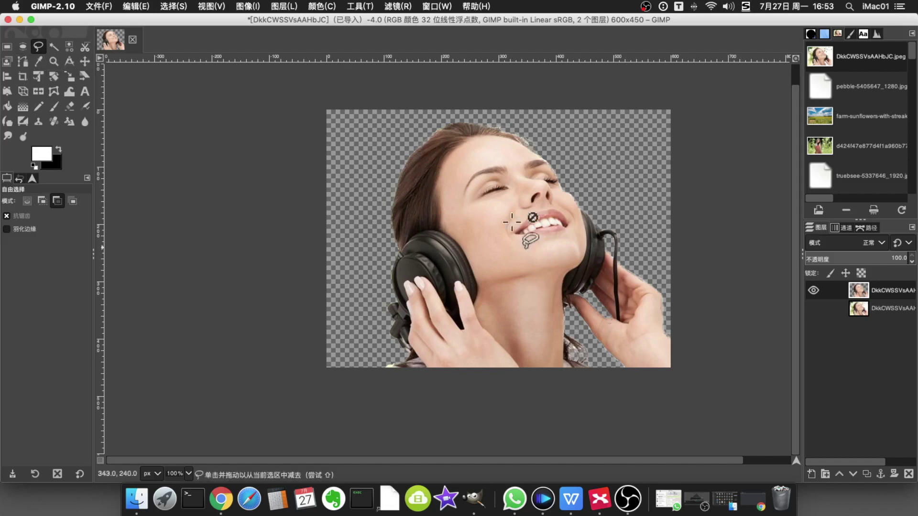
Undo the background deletion on the duplicate layer, and clear the selection
{"action": "key", "text": "ctrl+i"}
{"action": "left_click", "coordinate": [812, 308]}
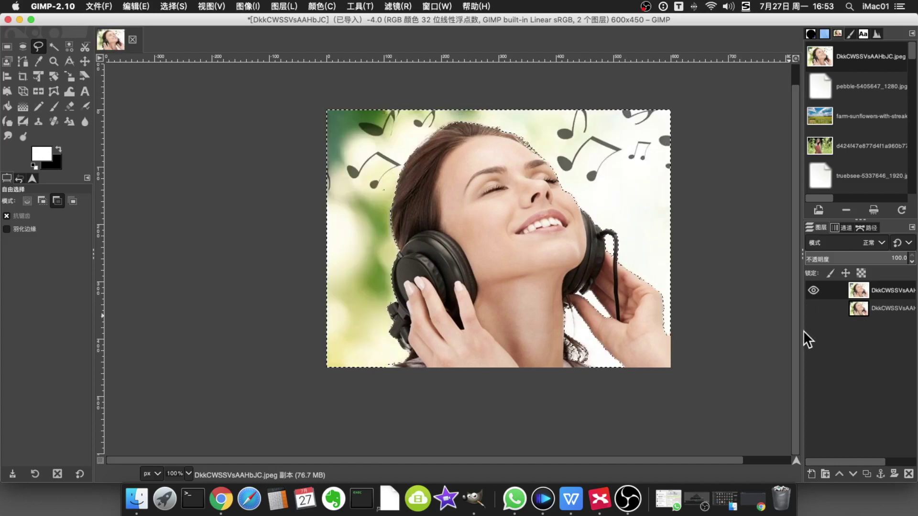
{"action": "key", "text": "ctrl+shift+a"}
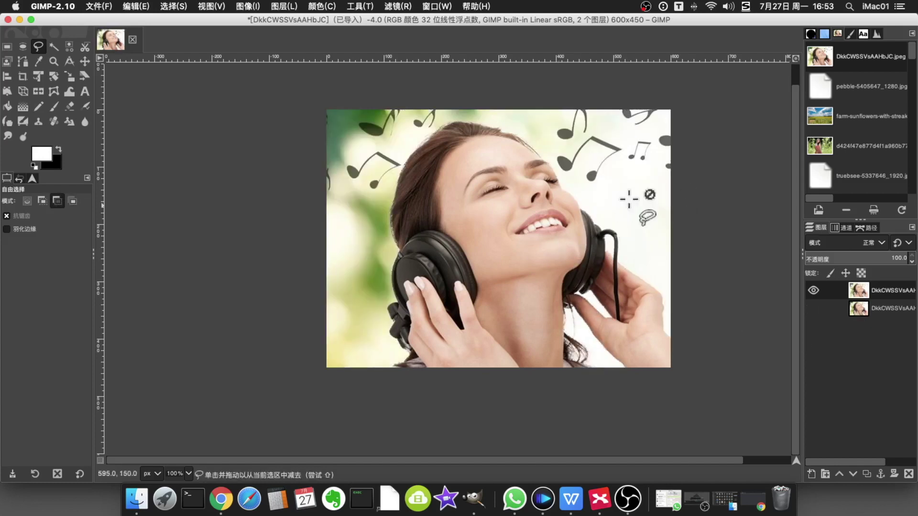
Start a path at the image's lower edge by the shoulder, and trace up around the headband hinge to the near headphone
{"action": "left_click", "coordinate": [23, 62]}
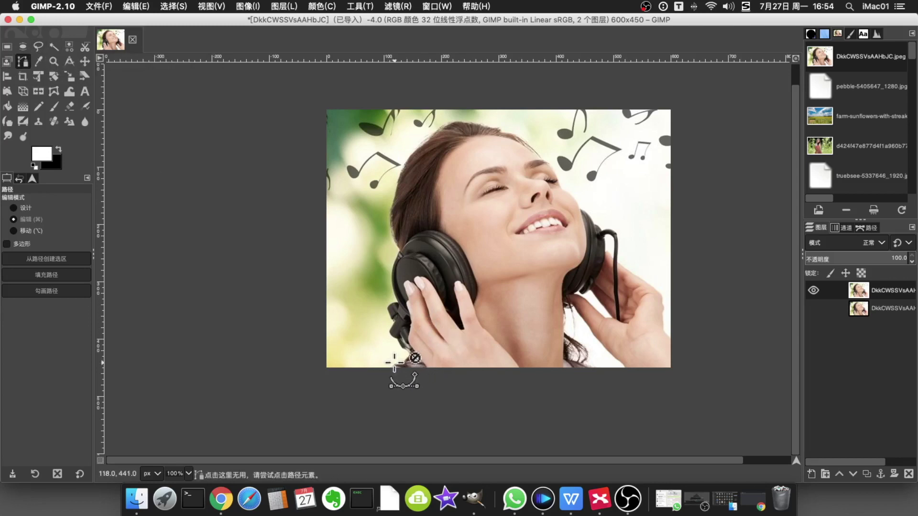
{"action": "key", "text": "2"}
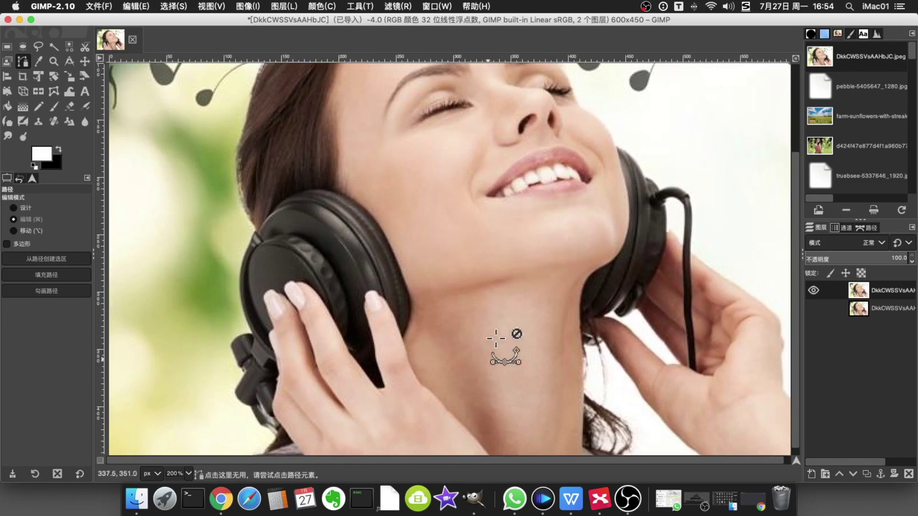
{"action": "left_click_drag", "start_coordinate": [448, 342], "coordinate": [527, 258]}
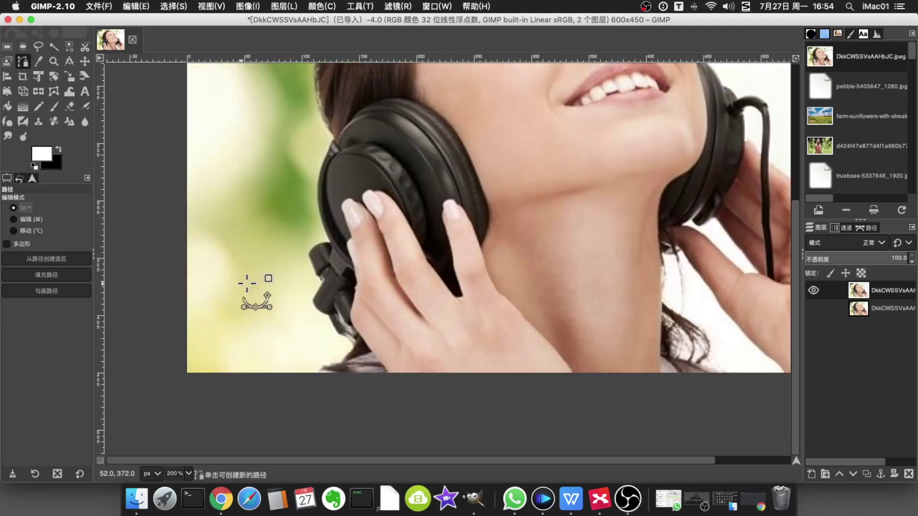
{"action": "left_click", "coordinate": [352, 346]}
{"action": "left_click", "coordinate": [342, 334]}
{"action": "left_click", "coordinate": [327, 316]}
{"action": "left_click", "coordinate": [310, 299]}
{"action": "left_click", "coordinate": [320, 282]}
{"action": "left_click", "coordinate": [315, 269]}
{"action": "left_click", "coordinate": [309, 254]}
{"action": "left_click", "coordinate": [325, 240]}
{"action": "left_click", "coordinate": [320, 221]}
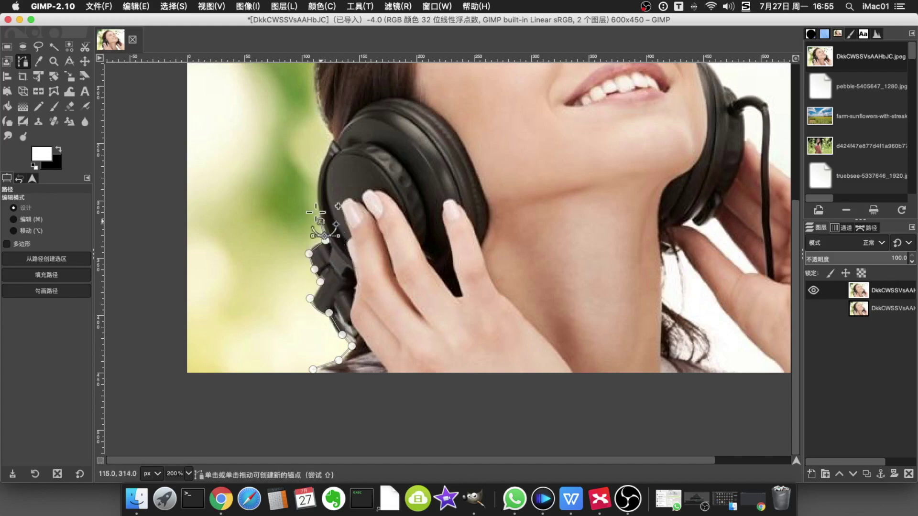
Curve the path along the near headphone, and continue it around the hair, face, far headphone, cord and back of the raised hand
{"action": "left_click", "coordinate": [321, 166]}
{"action": "left_click", "coordinate": [330, 141]}
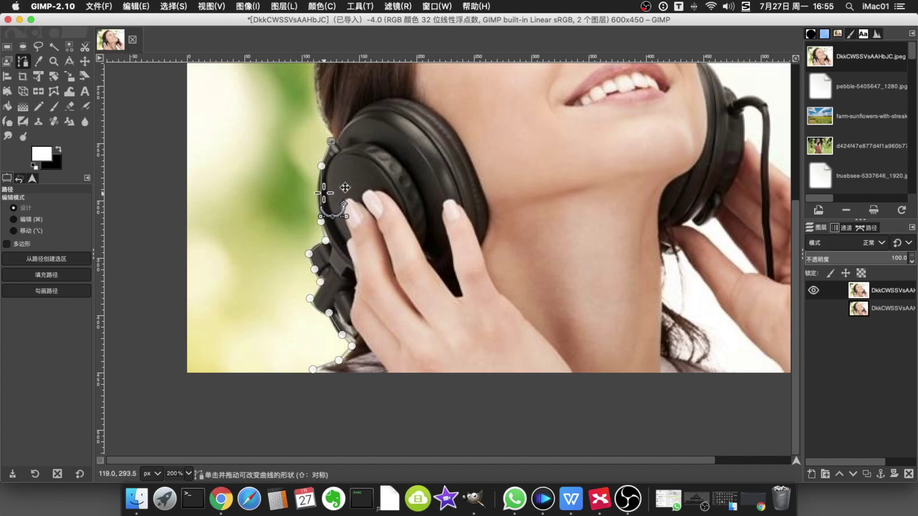
{"action": "left_click_drag", "start_coordinate": [320, 189], "coordinate": [316, 194]}
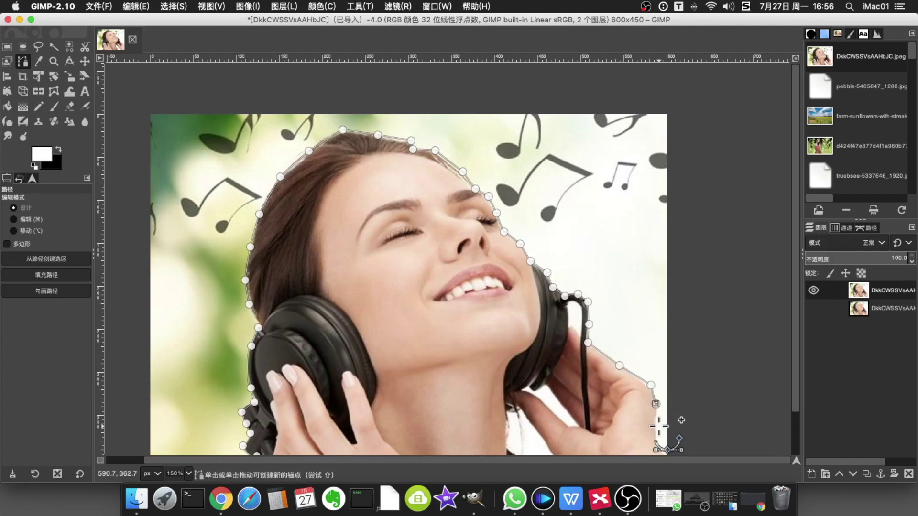
Extend the path past the image's edge beside the wrist, and take it outside the corner to below the raised hand
{"action": "scroll", "coordinate": [663, 408], "scroll_direction": "down", "scroll_amount": 2}
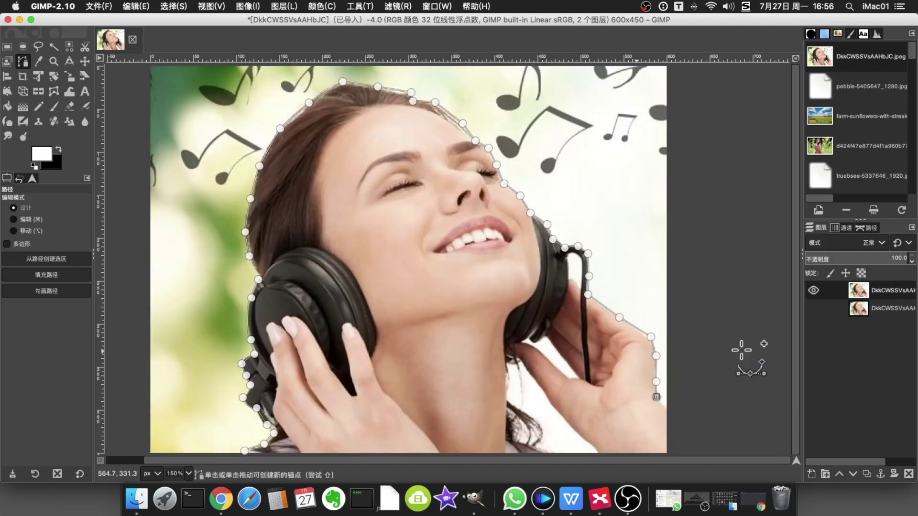
{"action": "left_click", "coordinate": [676, 412]}
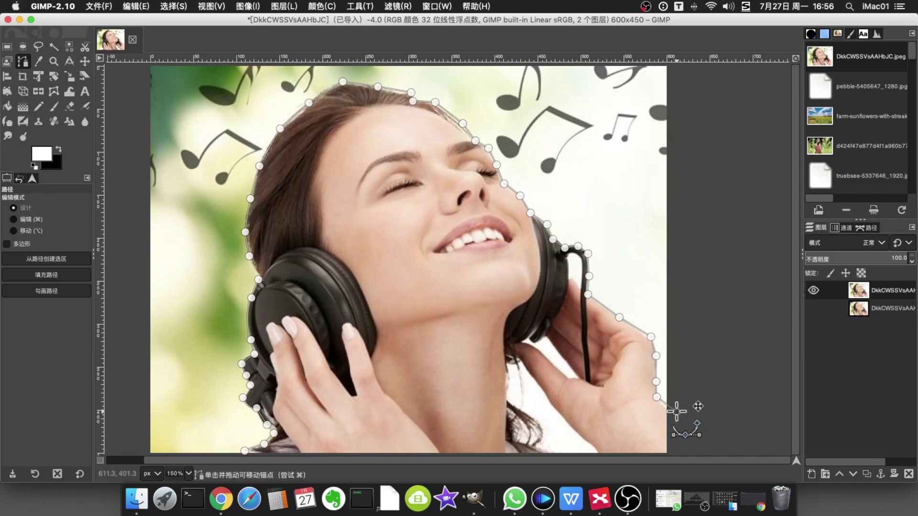
{"action": "scroll", "coordinate": [626, 408], "scroll_direction": "down", "scroll_amount": 4}
{"action": "scroll", "coordinate": [626, 409], "scroll_direction": "up", "scroll_amount": 3}
{"action": "scroll", "coordinate": [628, 407], "scroll_direction": "up", "scroll_amount": 7}
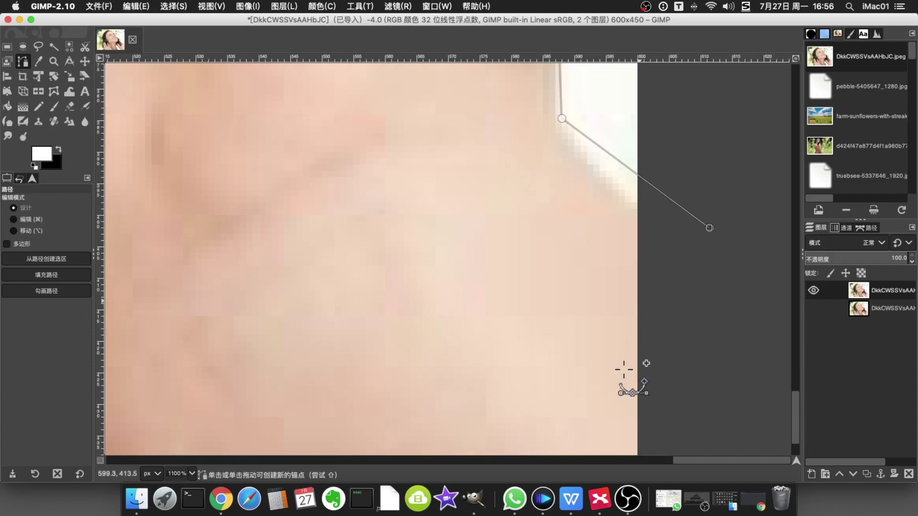
{"action": "scroll", "coordinate": [616, 378], "scroll_direction": "down", "scroll_amount": 6}
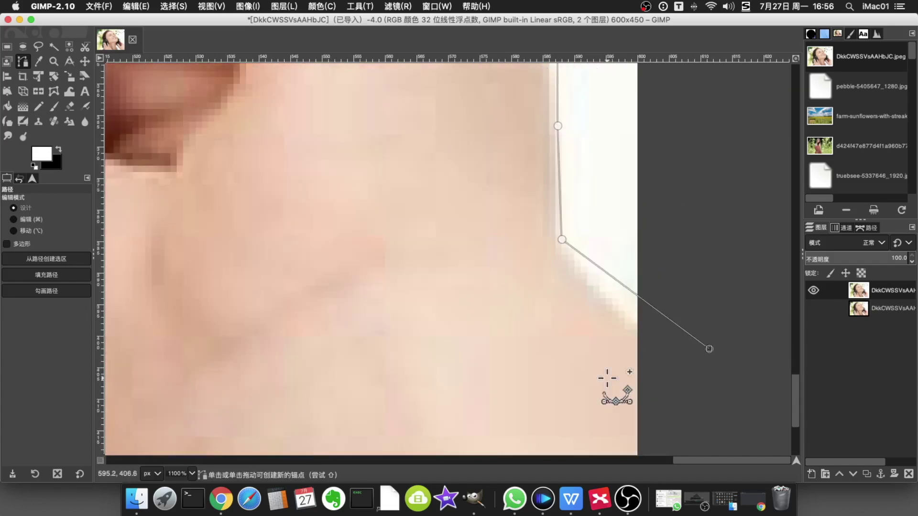
{"action": "scroll", "coordinate": [617, 380], "scroll_direction": "down", "scroll_amount": 1}
{"action": "scroll", "coordinate": [607, 377], "scroll_direction": "down", "scroll_amount": 1}
{"action": "scroll", "coordinate": [607, 377], "scroll_direction": "down", "scroll_amount": 4}
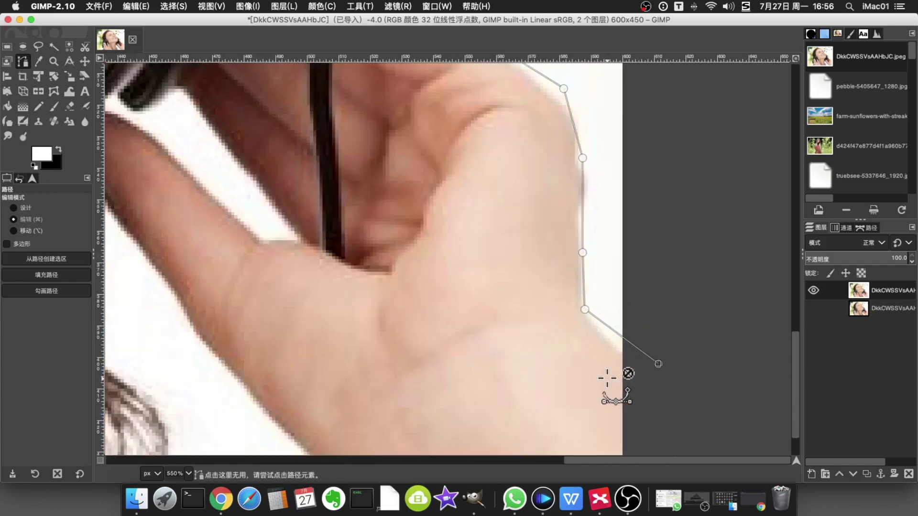
{"action": "key", "text": "ctrl"}
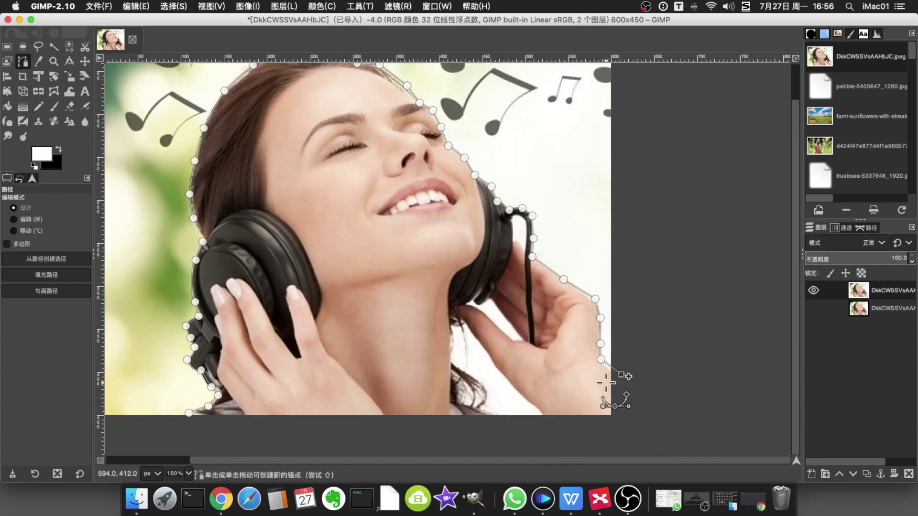
{"action": "scroll", "coordinate": [614, 404], "scroll_direction": "up", "scroll_amount": 1}
{"action": "scroll", "coordinate": [615, 404], "scroll_direction": "up", "scroll_amount": 2}
{"action": "scroll", "coordinate": [607, 405], "scroll_direction": "down", "scroll_amount": 2}
{"action": "scroll", "coordinate": [603, 406], "scroll_direction": "up", "scroll_amount": 2}
{"action": "scroll", "coordinate": [604, 406], "scroll_direction": "down", "scroll_amount": 5}
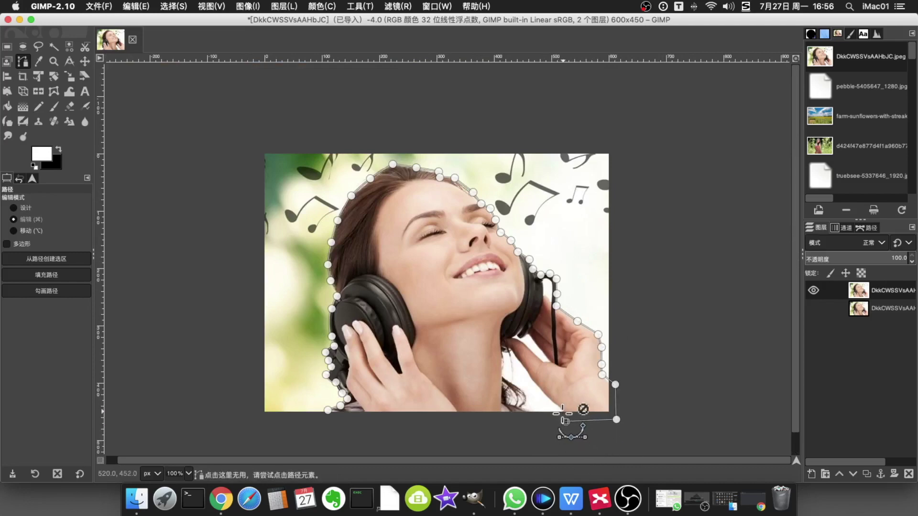
Trace the path up the inner edge of the raised wrist and thumb to the hair beside the neck
{"action": "scroll", "coordinate": [563, 411], "scroll_direction": "up", "scroll_amount": 5}
{"action": "left_click_drag", "start_coordinate": [565, 393], "coordinate": [529, 352]}
{"action": "left_click_drag", "start_coordinate": [471, 303], "coordinate": [415, 243]}
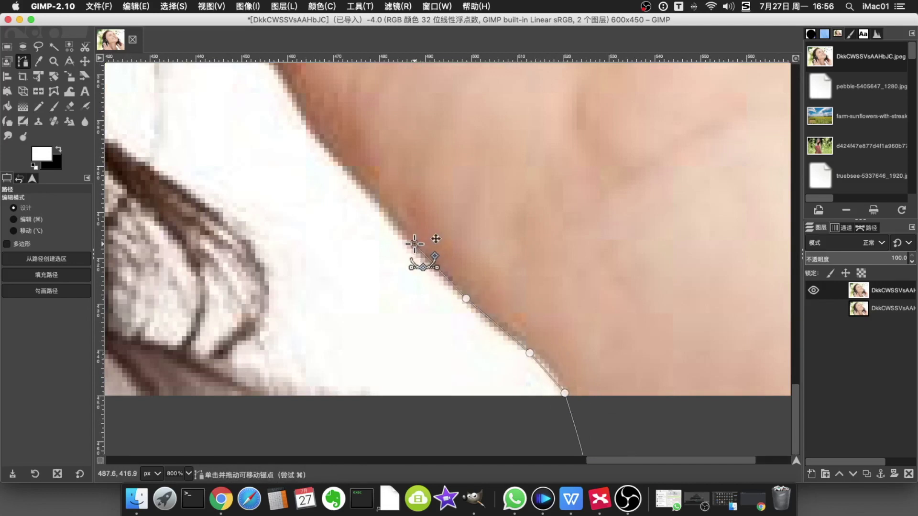
{"action": "left_click_drag", "start_coordinate": [414, 243], "coordinate": [598, 346]}
{"action": "left_click", "coordinate": [536, 275]}
{"action": "left_click", "coordinate": [447, 157]}
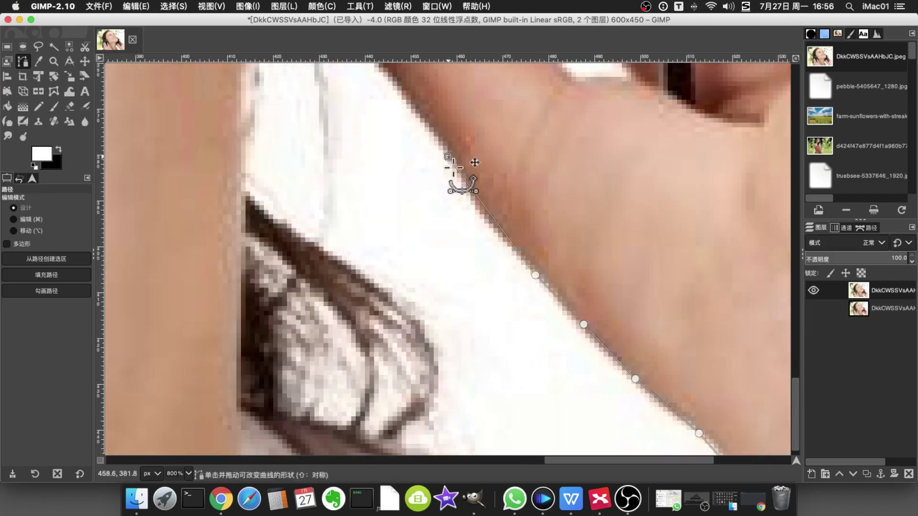
{"action": "scroll", "coordinate": [454, 174], "scroll_direction": "up", "scroll_amount": 3}
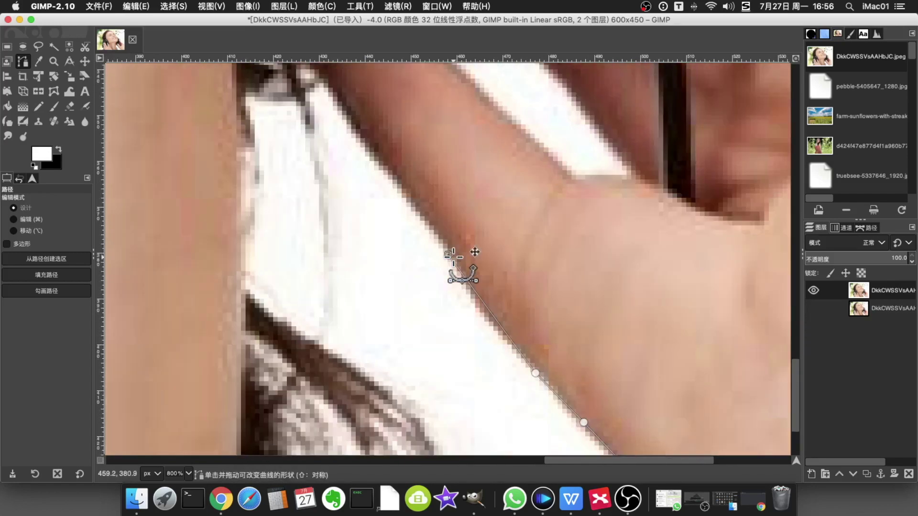
{"action": "scroll", "coordinate": [453, 256], "scroll_direction": "up", "scroll_amount": 3}
{"action": "left_click", "coordinate": [368, 249]}
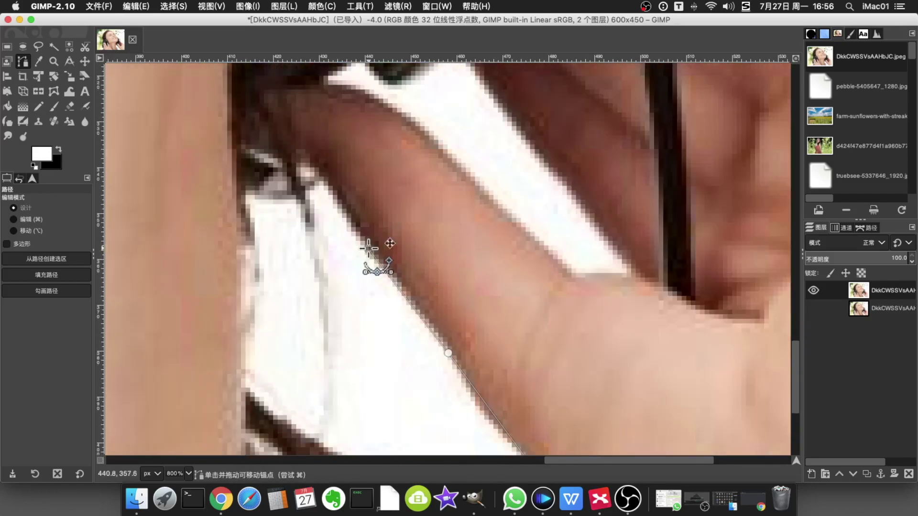
{"action": "left_click", "coordinate": [324, 180]}
Turn the path back at the thumb, and run it down along the loose hair strand to the top of the curl
{"action": "left_click_drag", "start_coordinate": [313, 194], "coordinate": [333, 257]}
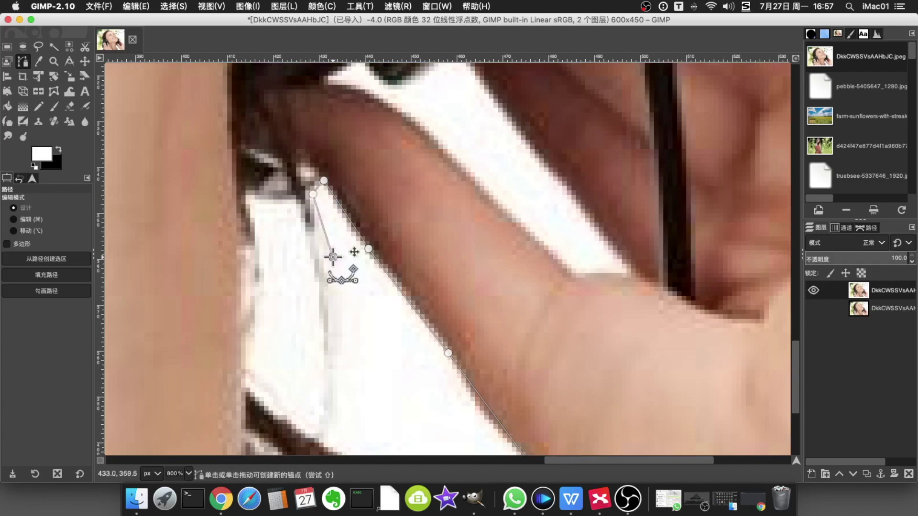
{"action": "left_click", "coordinate": [337, 323]}
{"action": "left_click", "coordinate": [335, 395]}
{"action": "left_click", "coordinate": [327, 444]}
Trace the path around the outer edge of the hair curl beside the neck, down to its lower tip
{"action": "scroll", "coordinate": [328, 445], "scroll_direction": "down", "scroll_amount": 6}
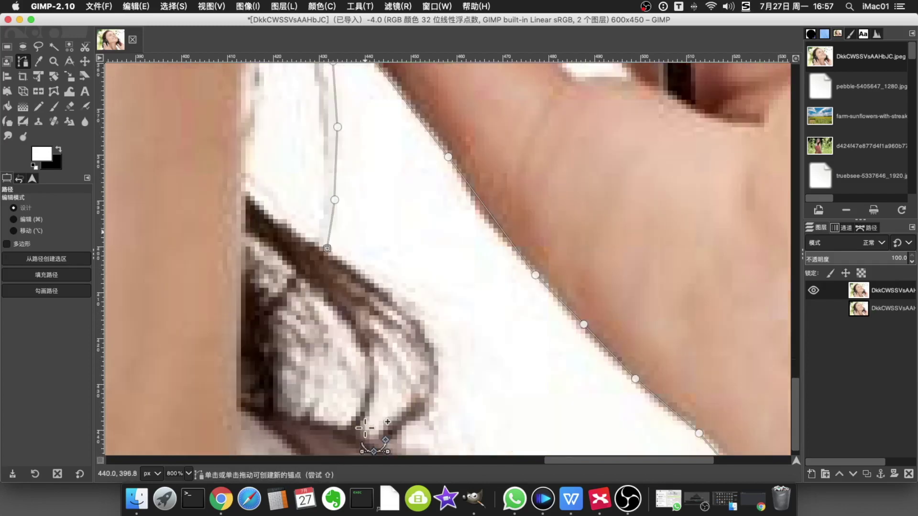
{"action": "left_click", "coordinate": [365, 270]}
{"action": "left_click", "coordinate": [408, 303]}
{"action": "left_click", "coordinate": [442, 341]}
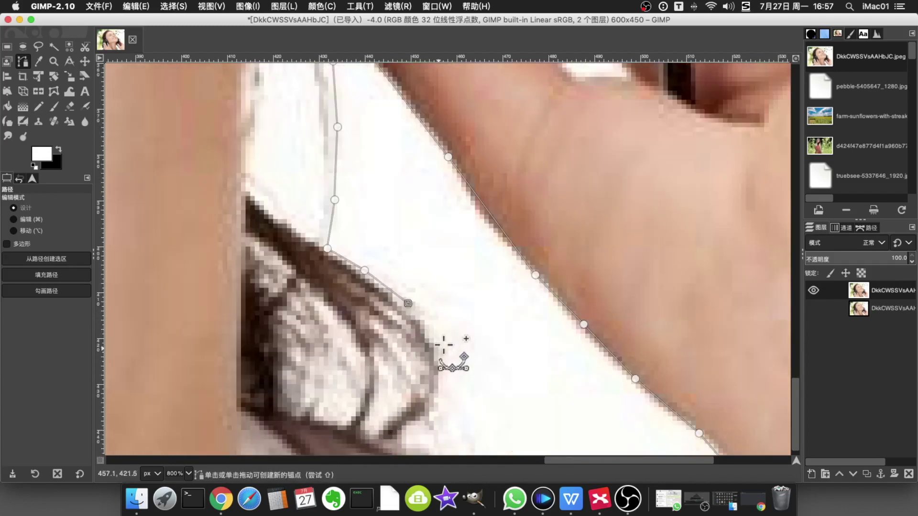
{"action": "left_click", "coordinate": [444, 387]}
{"action": "left_click", "coordinate": [430, 418]}
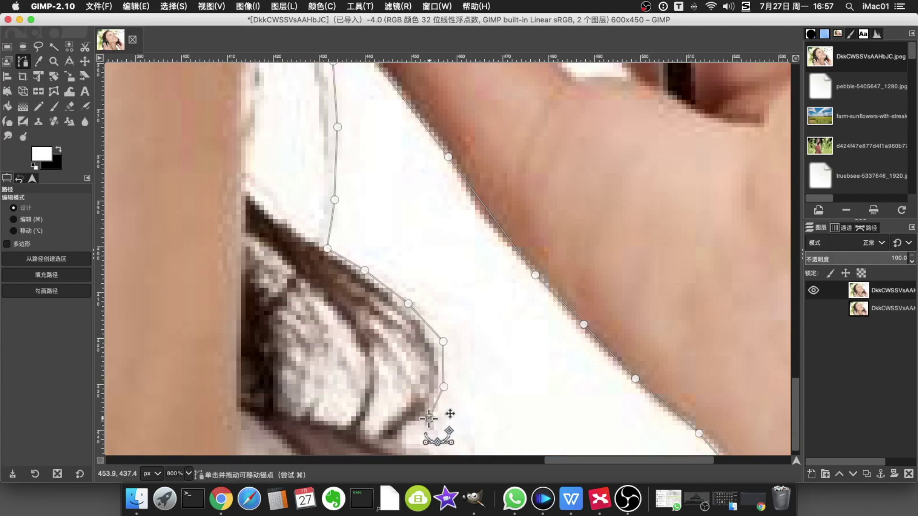
{"action": "left_click", "coordinate": [405, 446]}
Take the path past the image's lower edge beneath the curl, and run it outside the canvas back toward its start
{"action": "scroll", "coordinate": [448, 452], "scroll_direction": "down", "scroll_amount": 1}
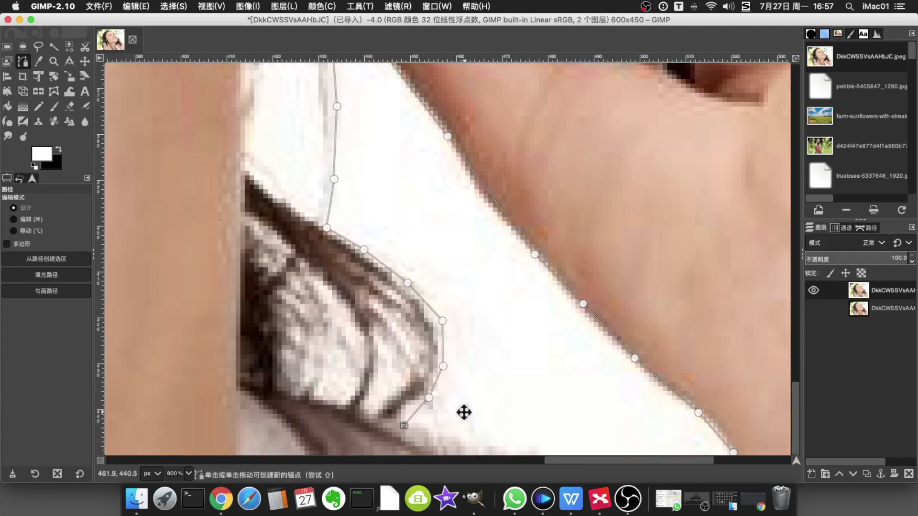
{"action": "scroll", "coordinate": [459, 344], "scroll_direction": "down", "scroll_amount": 5}
{"action": "scroll", "coordinate": [521, 279], "scroll_direction": "left", "scroll_amount": 5}
{"action": "left_click", "coordinate": [615, 353]}
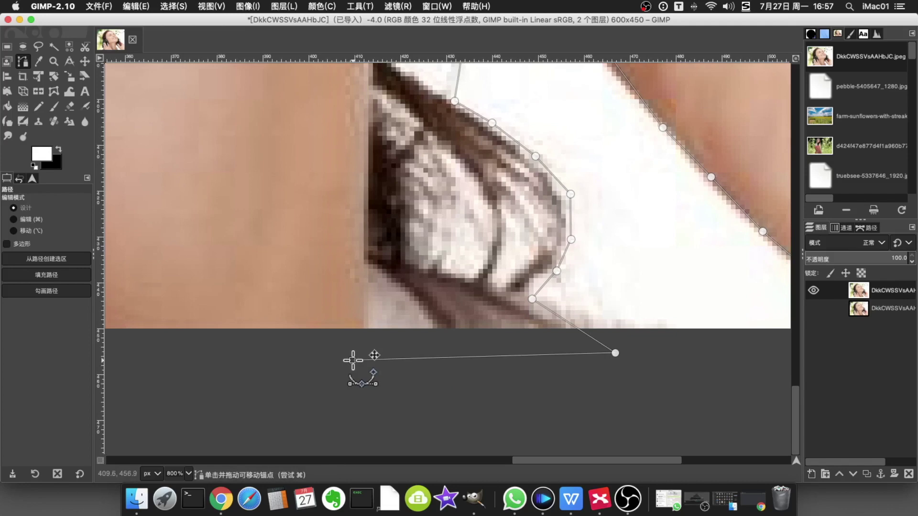
{"action": "key", "text": "2"}
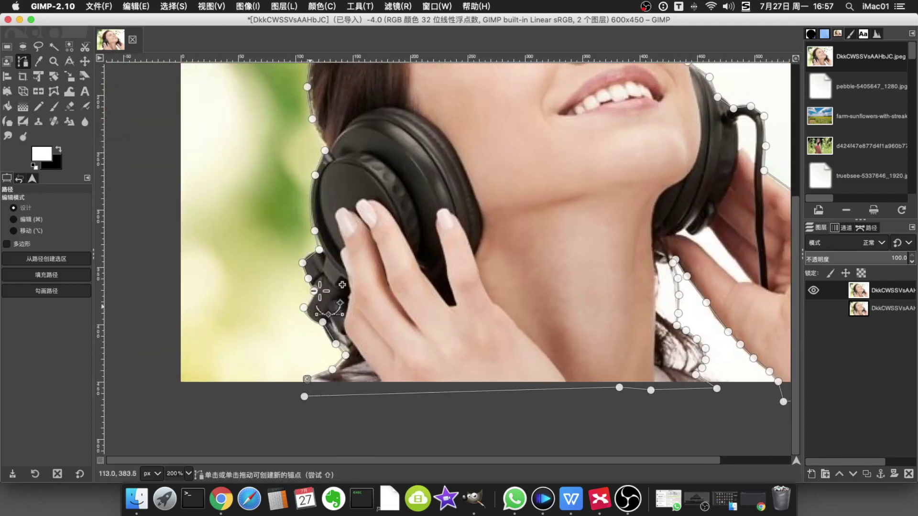
Refine the path's anchors and curve along the back of the hair above the near headphone
{"action": "scroll", "coordinate": [373, 307], "scroll_direction": "up", "scroll_amount": 5}
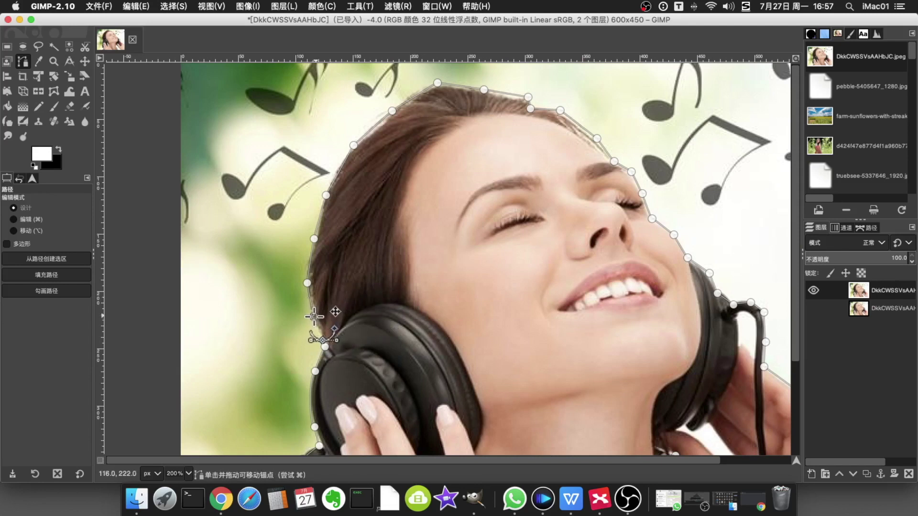
{"action": "mouse_move", "coordinate": [316, 338]}
{"action": "left_mouse_down"}
{"action": "mouse_move", "coordinate": [370, 384]}
{"action": "mouse_move", "coordinate": [319, 323]}
{"action": "left_mouse_up"}
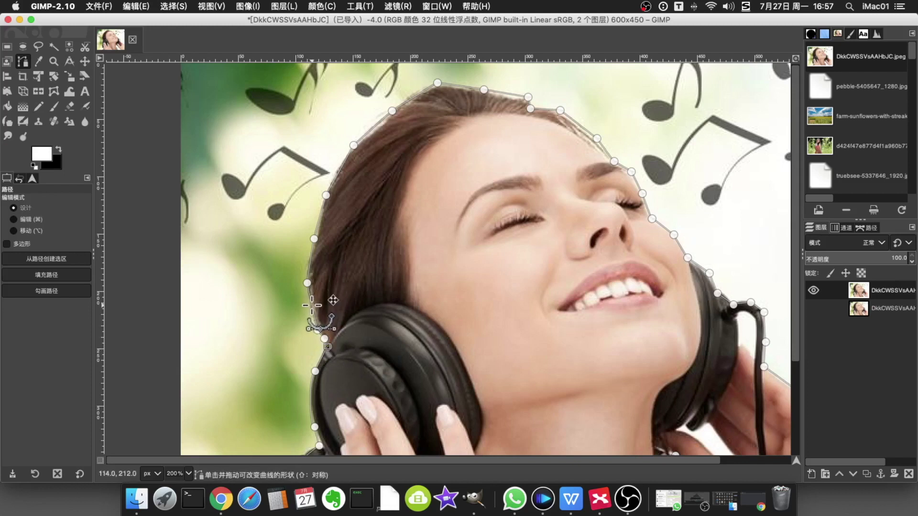
{"action": "key", "text": "super"}
{"action": "left_click", "coordinate": [312, 305]}
{"action": "left_click", "coordinate": [314, 238]}
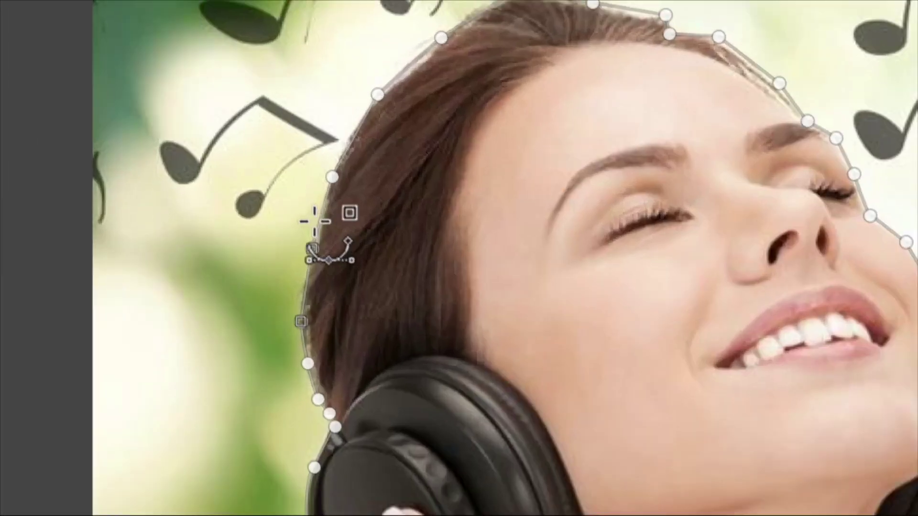
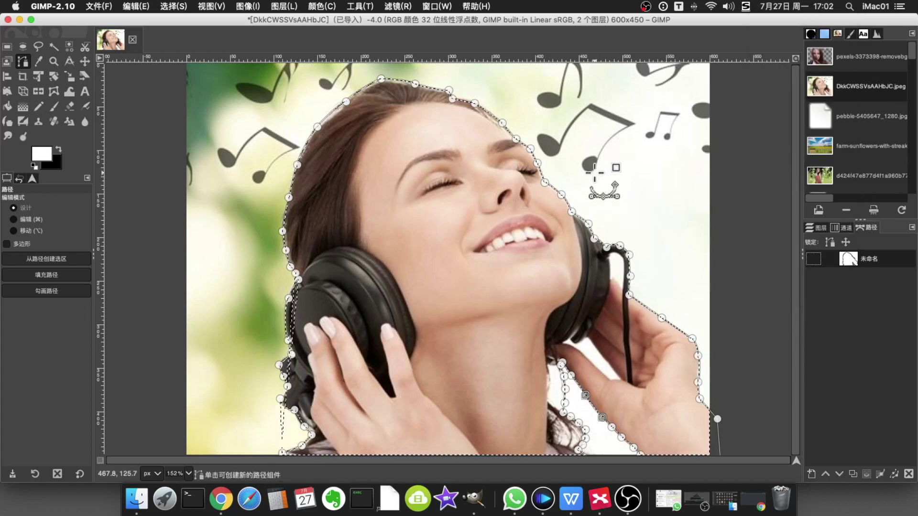
Invert the selection and delete the background around the woman
{"action": "left_click", "coordinate": [174, 6]}
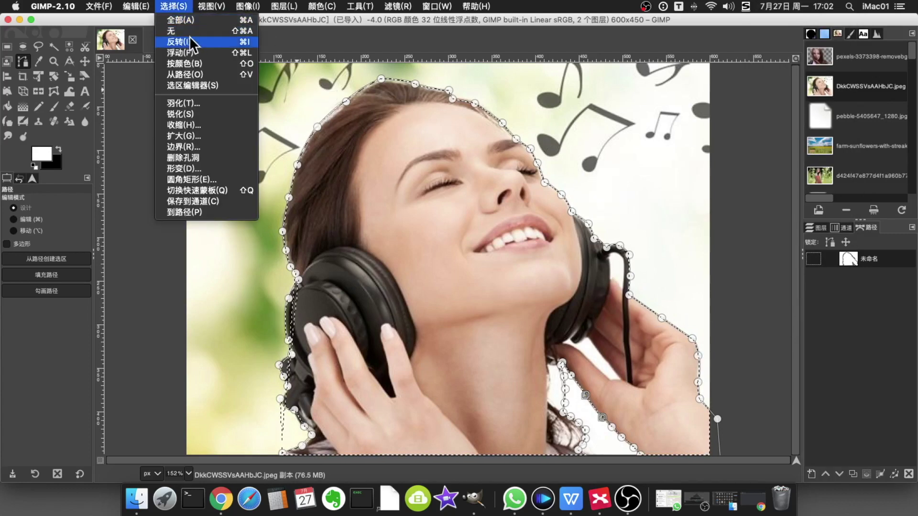
{"action": "left_click", "coordinate": [191, 40]}
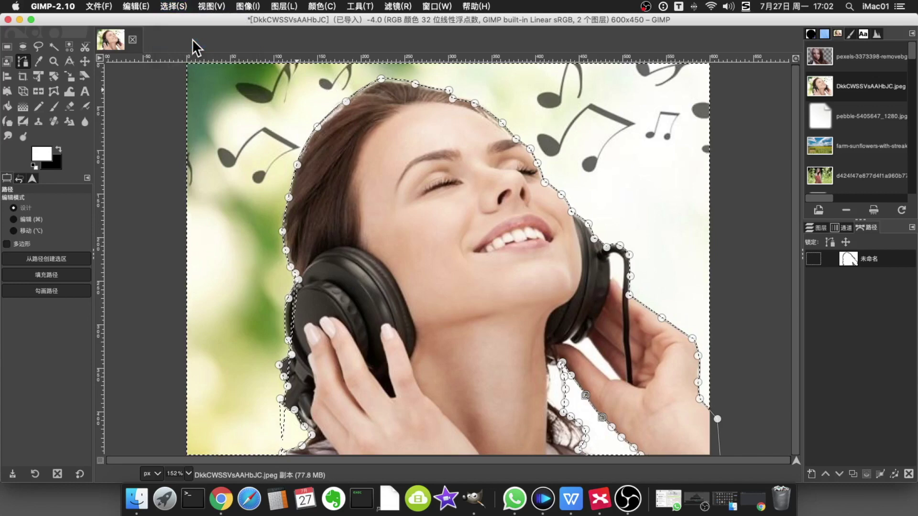
{"action": "key", "text": "Delete"}
Delete the woman's outline path, and view the cutout at 100%
{"action": "right_click", "coordinate": [849, 259]}
{"action": "left_click", "coordinate": [894, 264]}
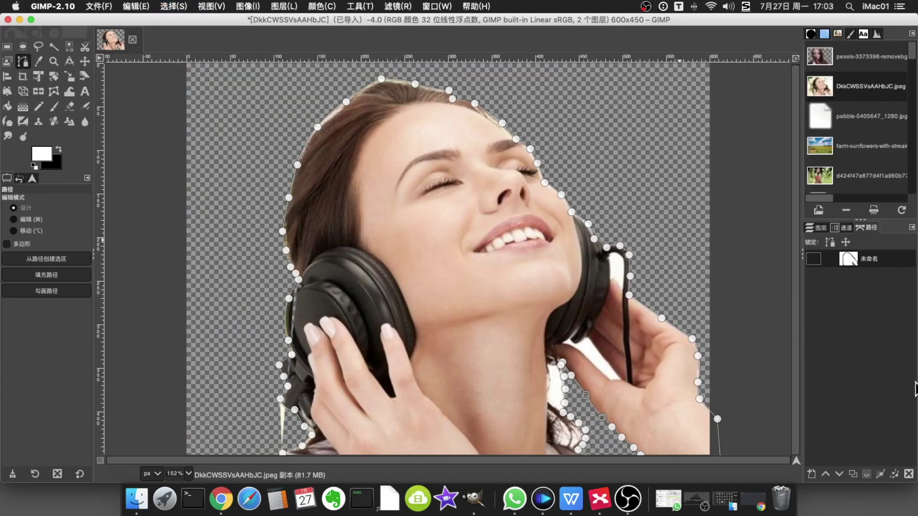
{"action": "left_click", "coordinate": [908, 474]}
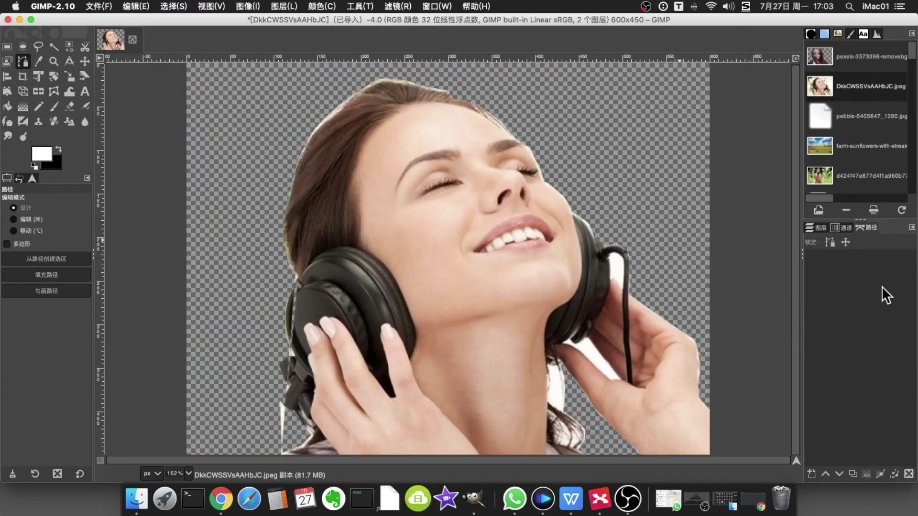
{"action": "key", "text": "1"}
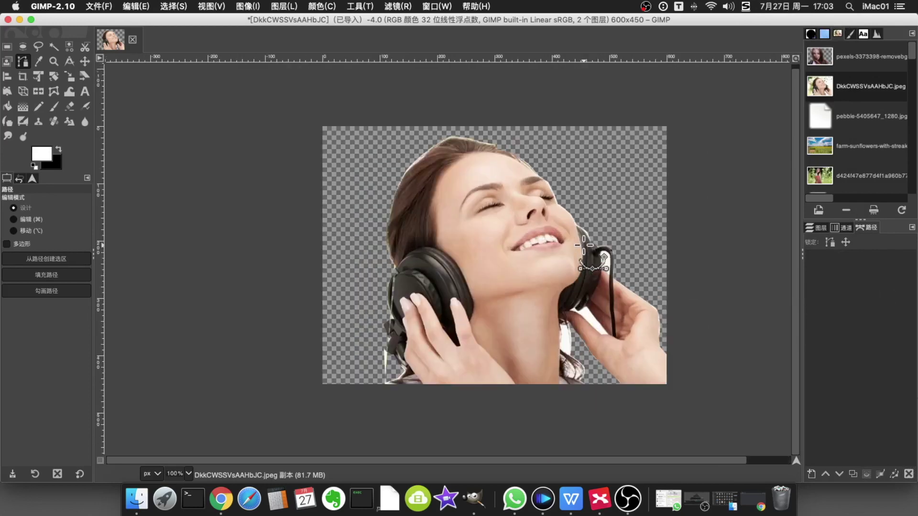
{"action": "scroll", "coordinate": [583, 244], "scroll_direction": "up", "scroll_amount": 1}
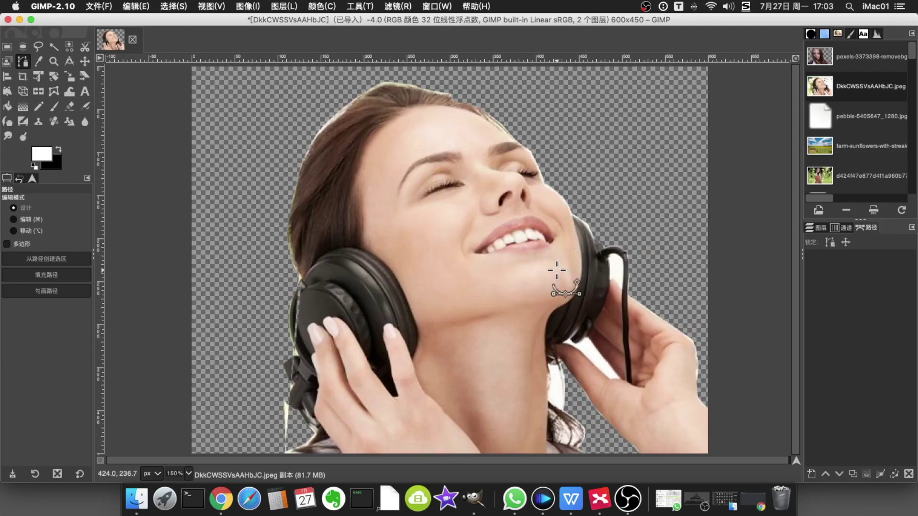
{"action": "key", "text": "1"}
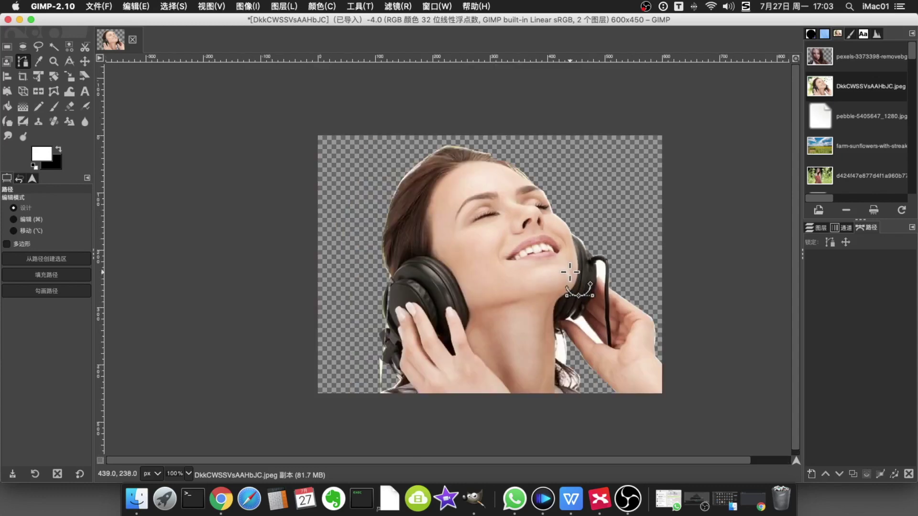
{"action": "key", "text": "plus"}
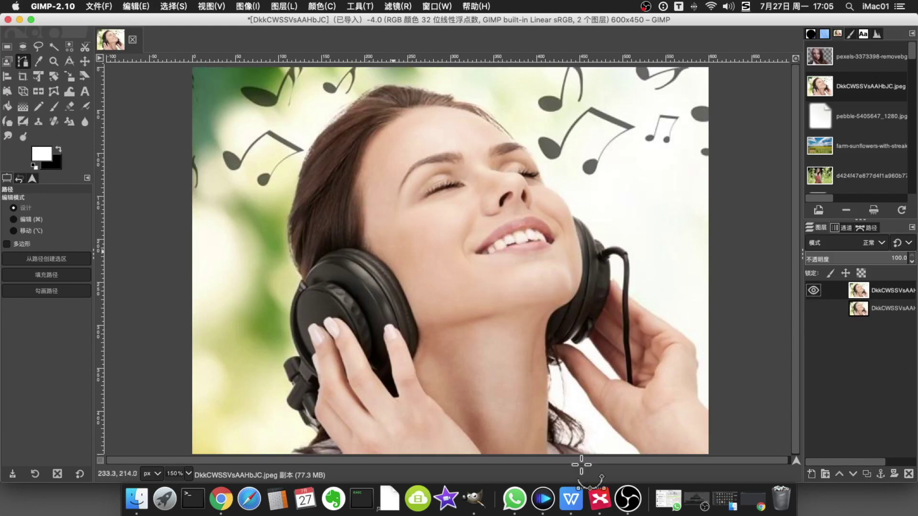
Switch to the XMind mind map and open the note on the 色彩与通道，蒙板 topic
{"action": "left_click", "coordinate": [601, 500]}
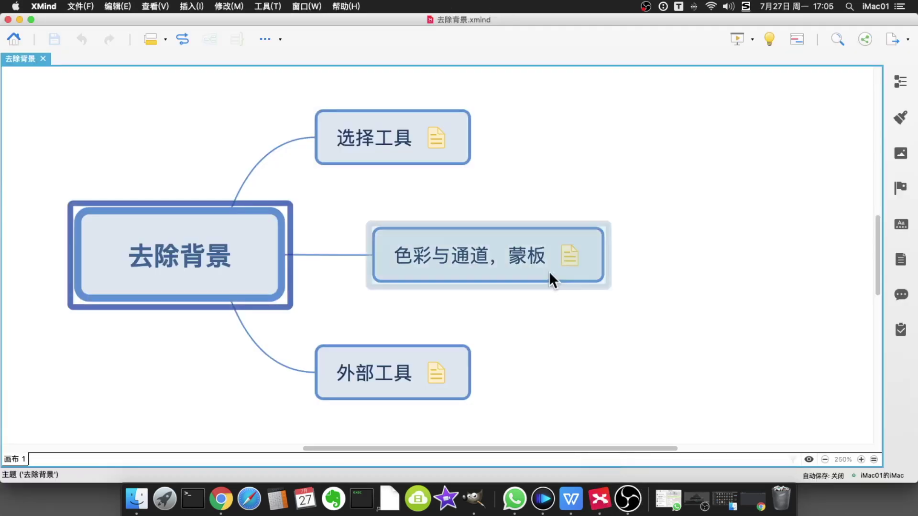
{"action": "left_click", "coordinate": [515, 248]}
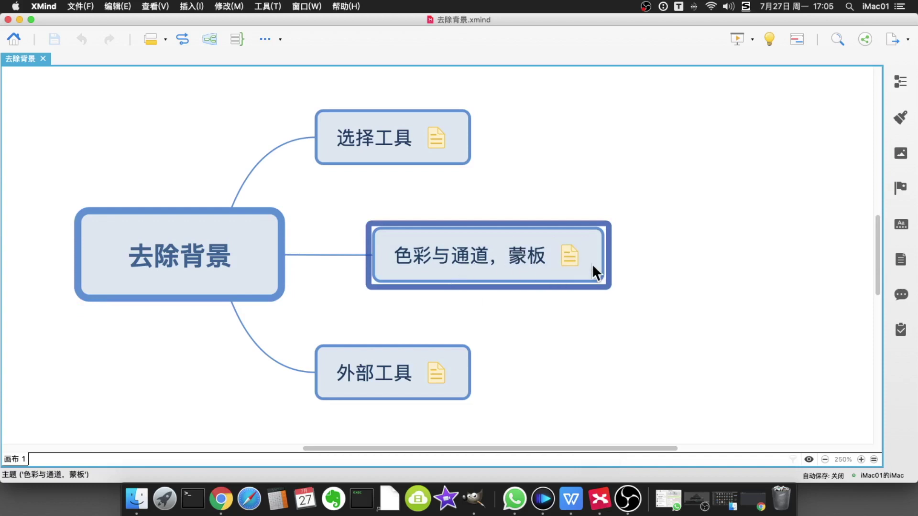
{"action": "left_click", "coordinate": [573, 259]}
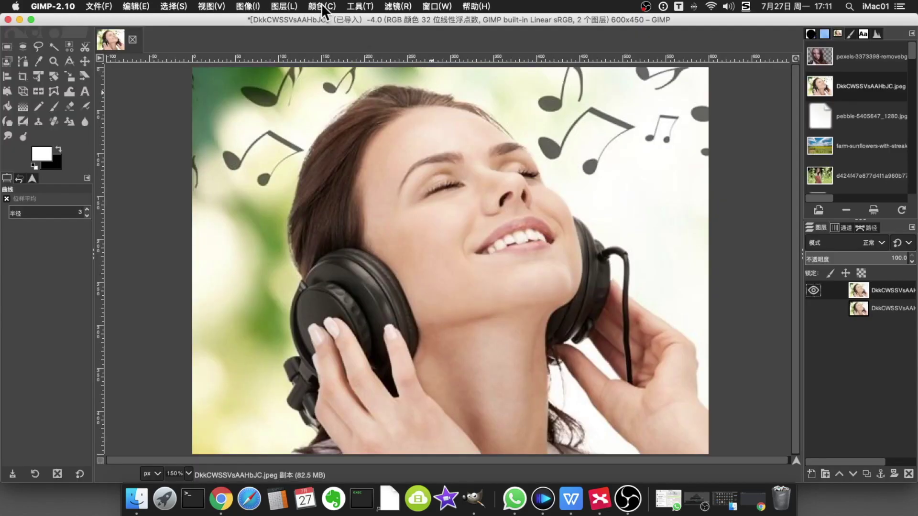
Apply Curves to the duplicate layer's value channel, with the black point at input 56.88 and the white point at input 91.88
{"action": "left_click", "coordinate": [322, 6]}
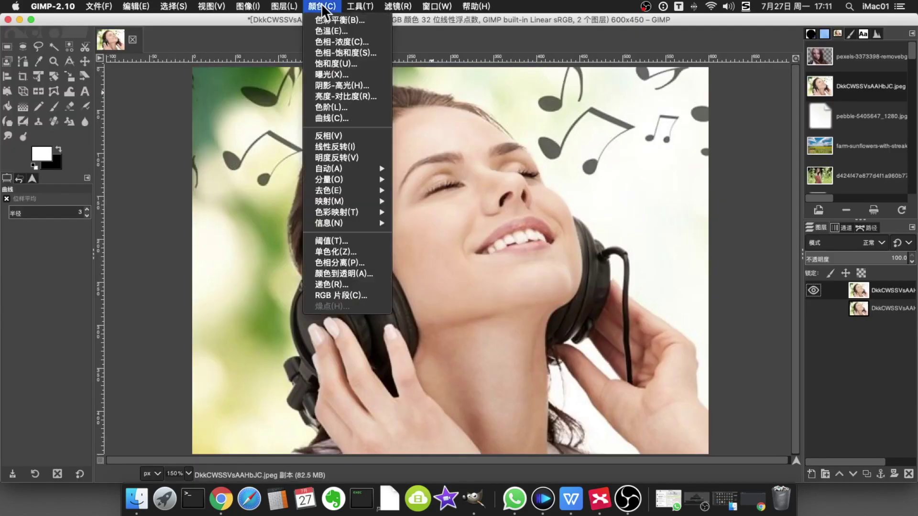
{"action": "left_click", "coordinate": [358, 118]}
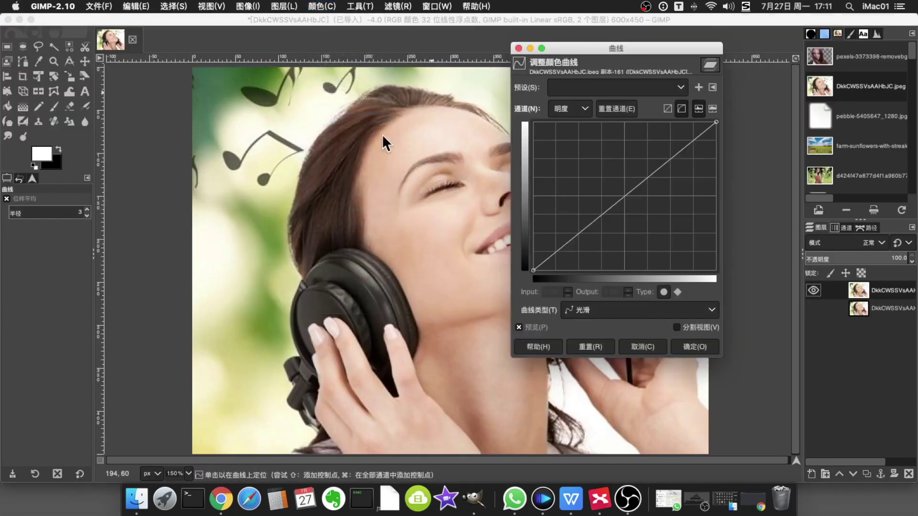
{"action": "left_click_drag", "start_coordinate": [624, 45], "coordinate": [712, 56]}
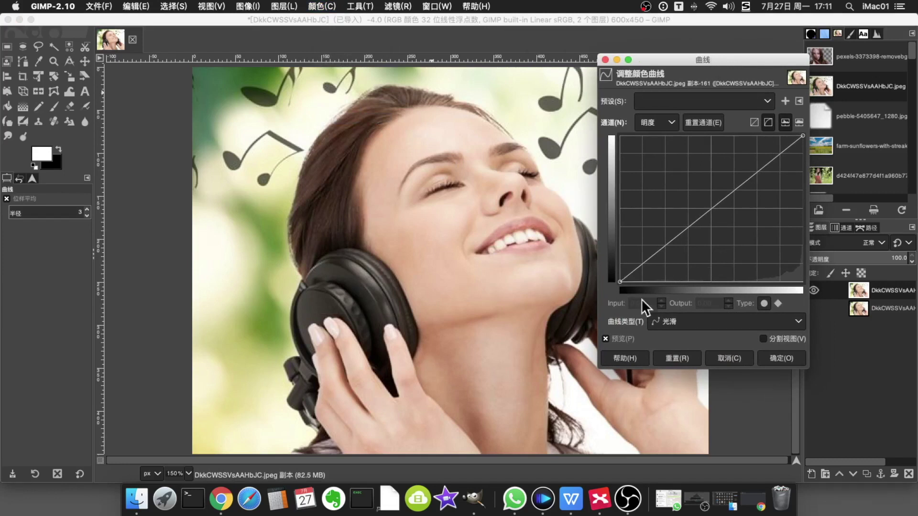
{"action": "left_click", "coordinate": [619, 282]}
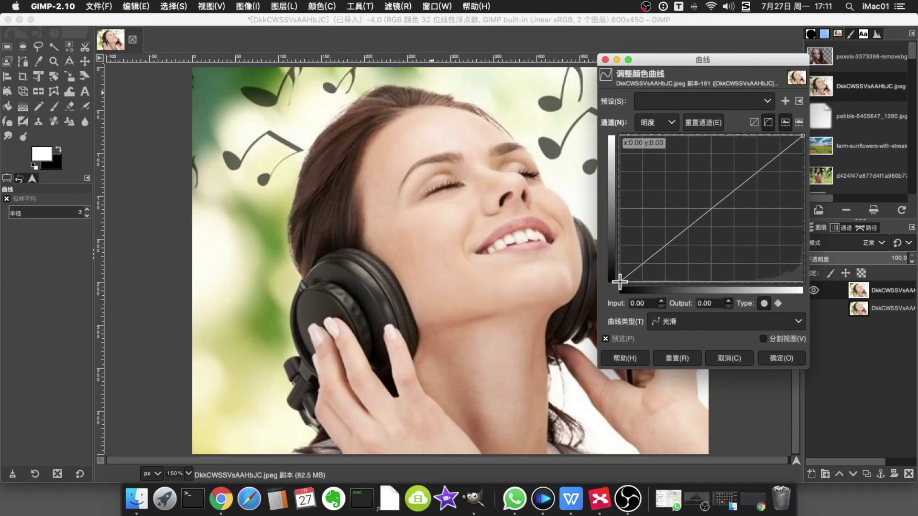
{"action": "left_click_drag", "start_coordinate": [619, 281], "coordinate": [726, 295]}
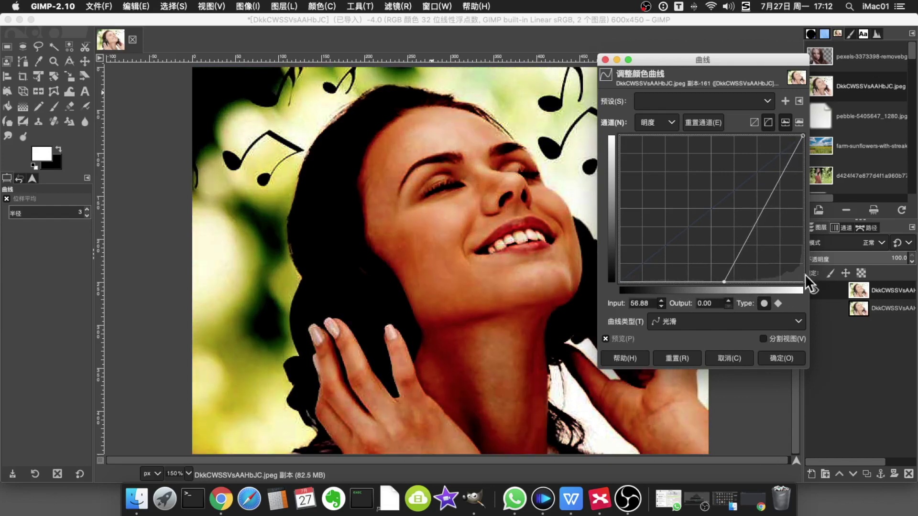
{"action": "left_click_drag", "start_coordinate": [737, 61], "coordinate": [790, 79]}
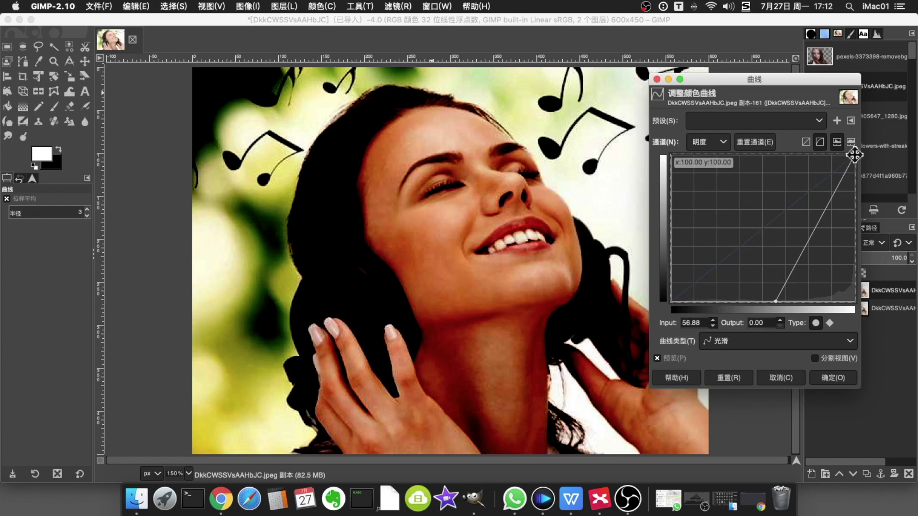
{"action": "mouse_move", "coordinate": [853, 154]}
{"action": "left_mouse_down"}
{"action": "mouse_move", "coordinate": [827, 152]}
{"action": "mouse_move", "coordinate": [841, 152]}
{"action": "left_mouse_up"}
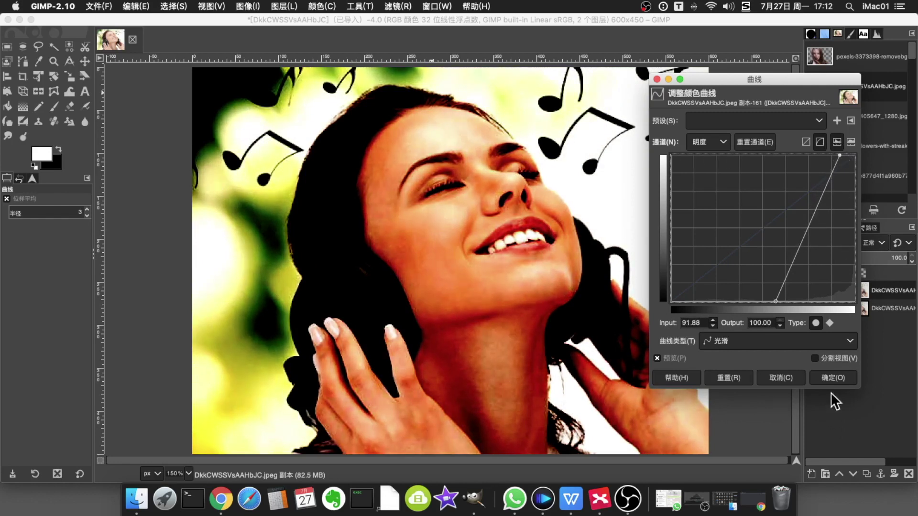
{"action": "left_click", "coordinate": [831, 378]}
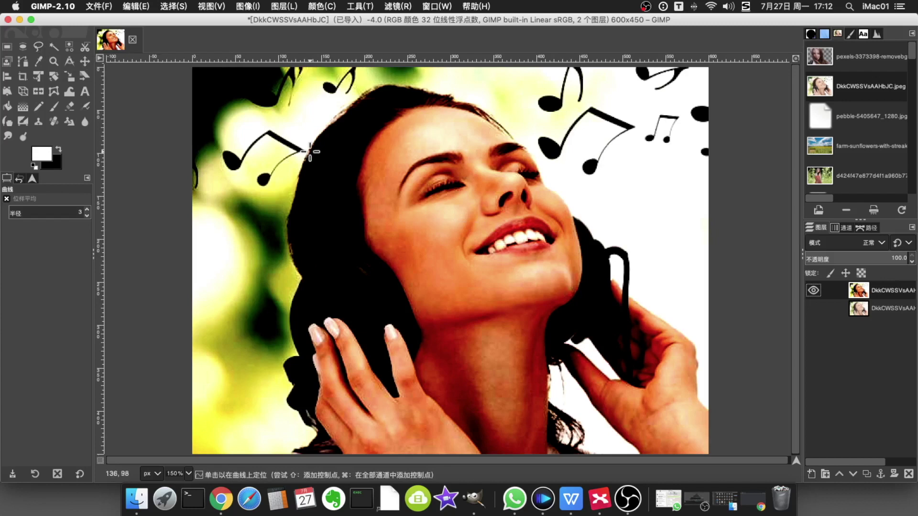
Paint white over the music notes and the background on both sides of the woman with a hard paintbrush of size 138
{"action": "left_click", "coordinate": [54, 107]}
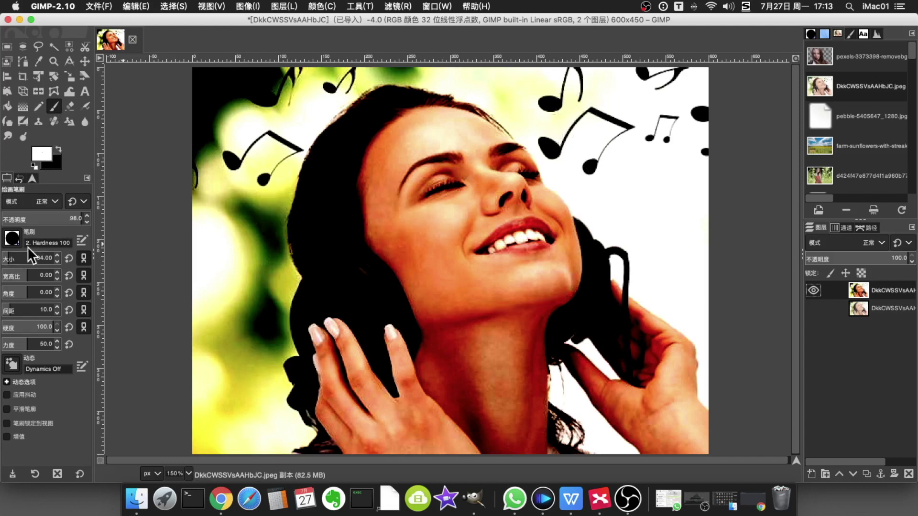
{"action": "mouse_move", "coordinate": [602, 95]}
{"action": "left_mouse_down"}
{"action": "mouse_move", "coordinate": [594, 117]}
{"action": "mouse_move", "coordinate": [677, 72]}
{"action": "mouse_move", "coordinate": [586, 122]}
{"action": "left_mouse_up"}
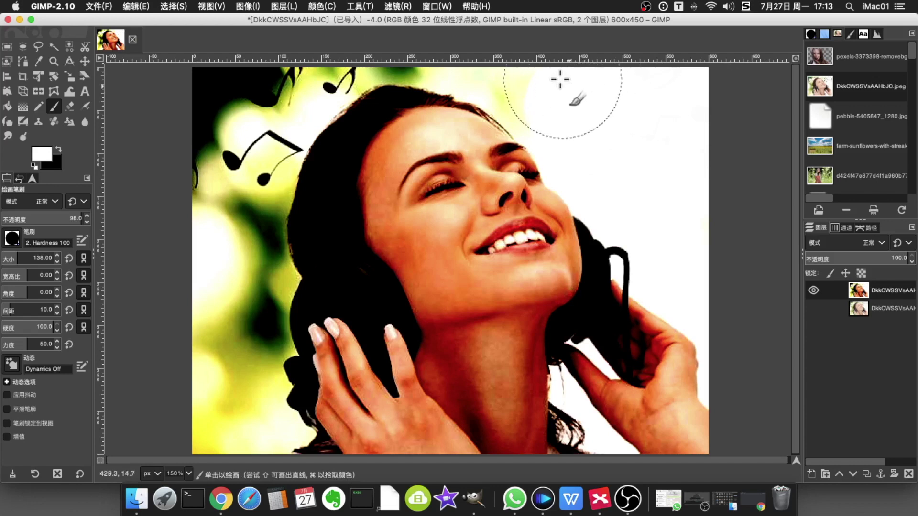
{"action": "mouse_move", "coordinate": [266, 92]}
{"action": "left_mouse_down"}
{"action": "mouse_move", "coordinate": [212, 109]}
{"action": "mouse_move", "coordinate": [195, 149]}
{"action": "mouse_move", "coordinate": [249, 133]}
{"action": "mouse_move", "coordinate": [195, 202]}
{"action": "mouse_move", "coordinate": [232, 236]}
{"action": "mouse_move", "coordinate": [206, 251]}
{"action": "mouse_move", "coordinate": [220, 283]}
{"action": "mouse_move", "coordinate": [230, 278]}
{"action": "mouse_move", "coordinate": [215, 310]}
{"action": "mouse_move", "coordinate": [232, 313]}
{"action": "mouse_move", "coordinate": [178, 336]}
{"action": "mouse_move", "coordinate": [231, 342]}
{"action": "mouse_move", "coordinate": [215, 343]}
{"action": "mouse_move", "coordinate": [207, 426]}
{"action": "left_mouse_up"}
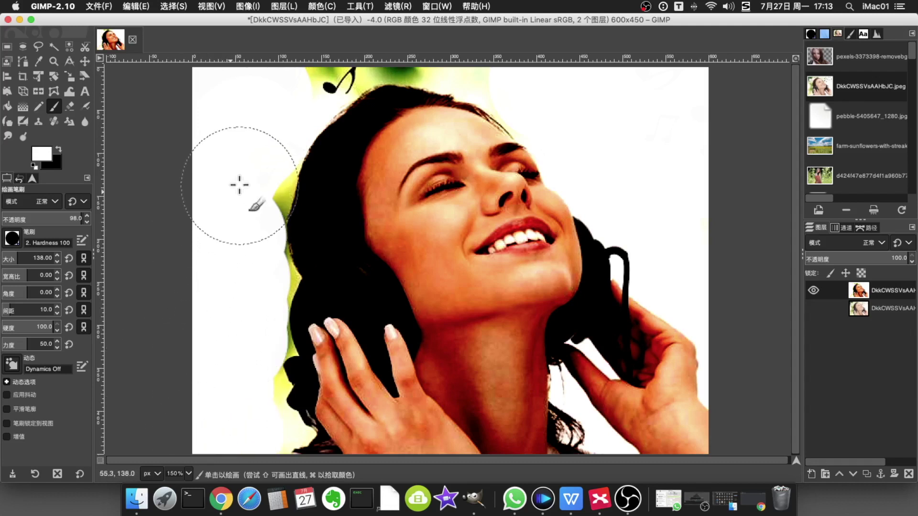
Reduce the paintbrush size to 38 and paint white over the yellow fringe beside the woman's hair and raised hand at the left
{"action": "scroll", "coordinate": [553, 164], "scroll_direction": "down", "scroll_amount": 2}
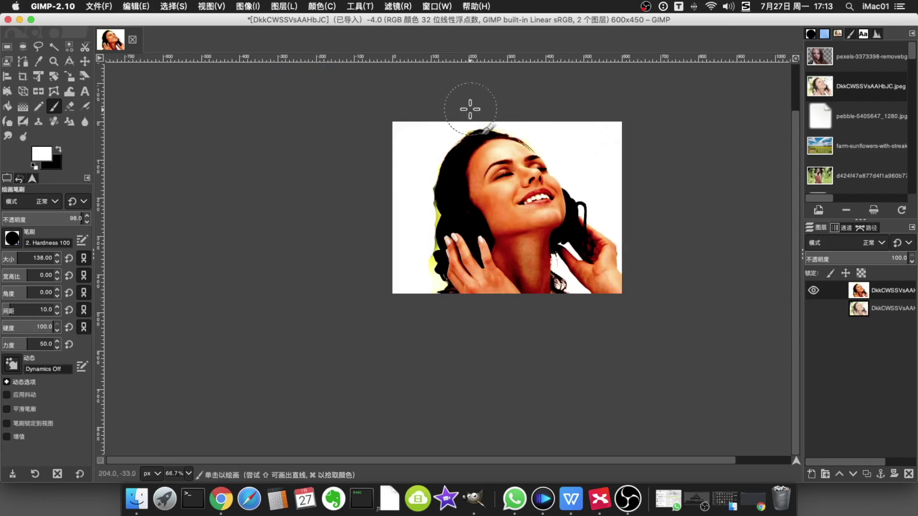
{"action": "scroll", "coordinate": [421, 208], "scroll_direction": "up", "scroll_amount": 3}
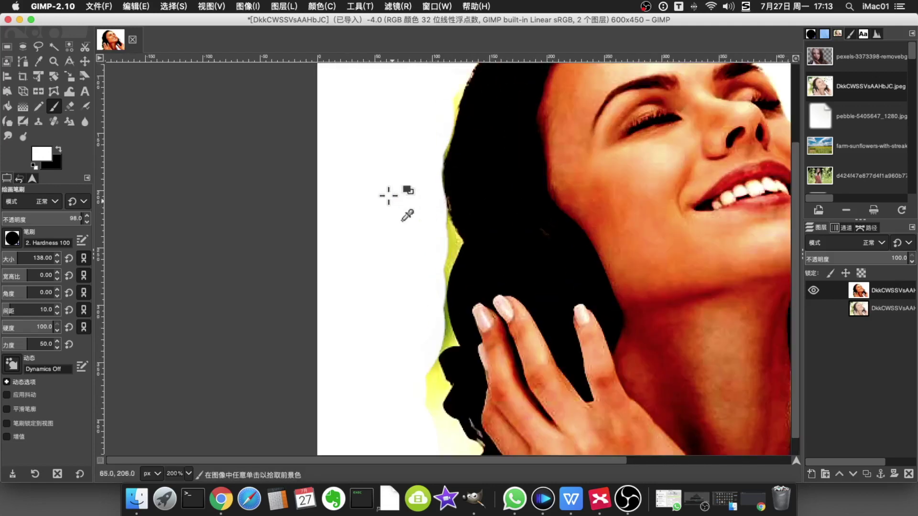
{"action": "left_click", "coordinate": [16, 259]}
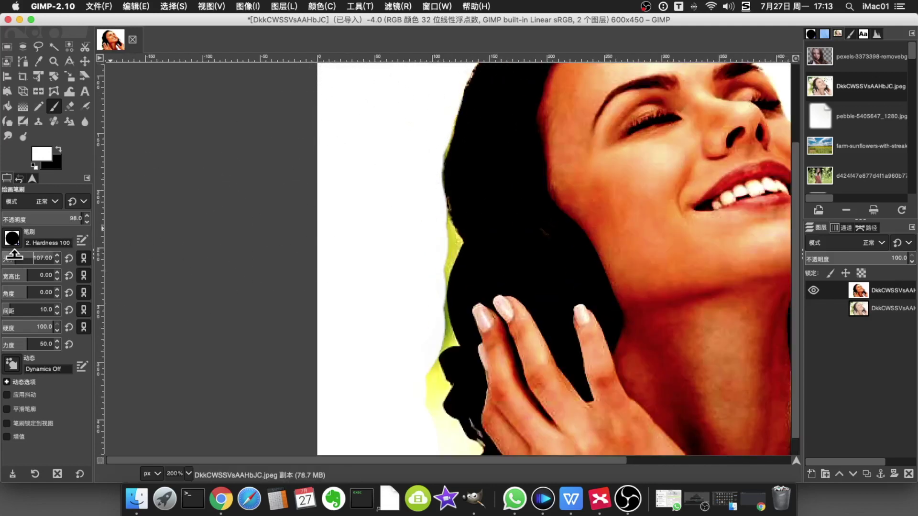
{"action": "mouse_move", "coordinate": [438, 239]}
{"action": "left_mouse_down"}
{"action": "mouse_move", "coordinate": [422, 273]}
{"action": "mouse_move", "coordinate": [431, 257]}
{"action": "mouse_move", "coordinate": [430, 333]}
{"action": "mouse_move", "coordinate": [403, 360]}
{"action": "mouse_move", "coordinate": [423, 387]}
{"action": "mouse_move", "coordinate": [416, 424]}
{"action": "left_mouse_up"}
{"action": "scroll", "coordinate": [423, 384], "scroll_direction": "down", "scroll_amount": 1}
{"action": "mouse_move", "coordinate": [389, 396]}
{"action": "left_mouse_down"}
{"action": "mouse_move", "coordinate": [439, 430]}
{"action": "mouse_move", "coordinate": [406, 444]}
{"action": "left_mouse_up"}
{"action": "scroll", "coordinate": [362, 281], "scroll_direction": "up", "scroll_amount": 1}
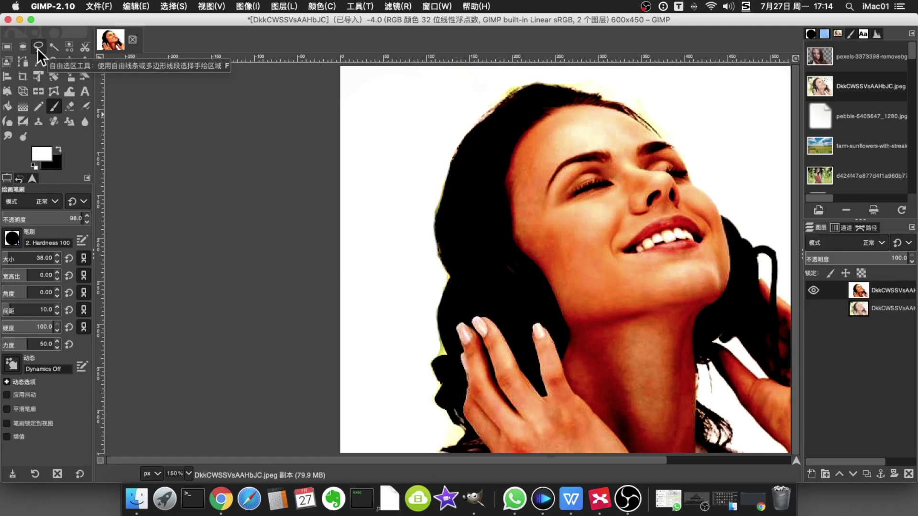
Start a new free selection that replaces the current one, tracing the hair edge at the notch above the left headphone
{"action": "left_click", "coordinate": [37, 47]}
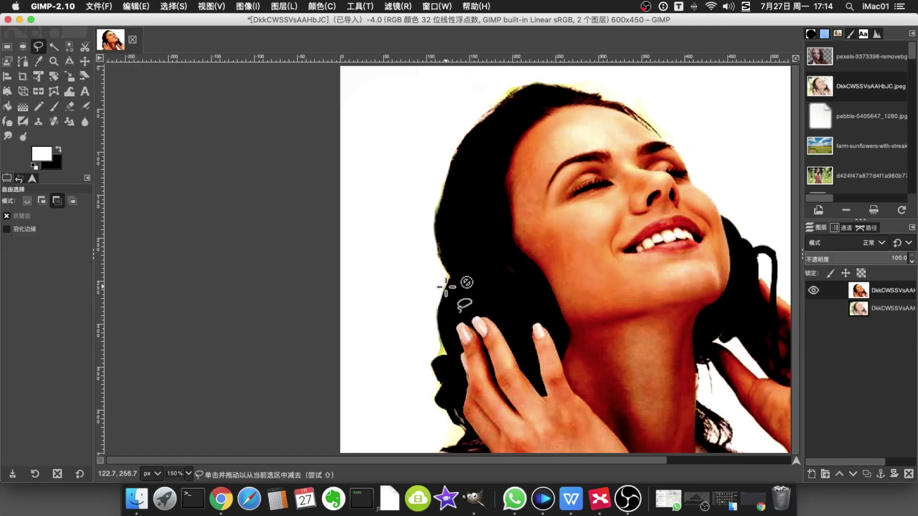
{"action": "scroll", "coordinate": [445, 286], "scroll_direction": "up", "scroll_amount": 4}
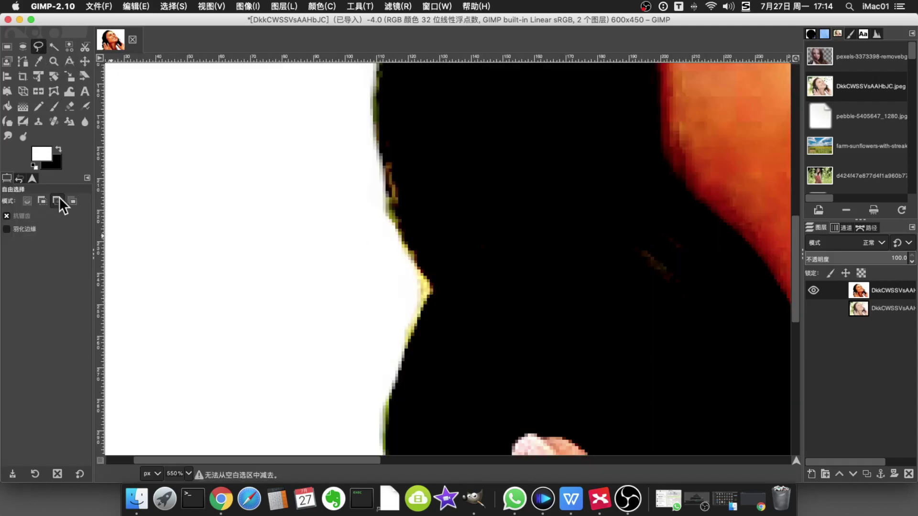
{"action": "left_click", "coordinate": [27, 201]}
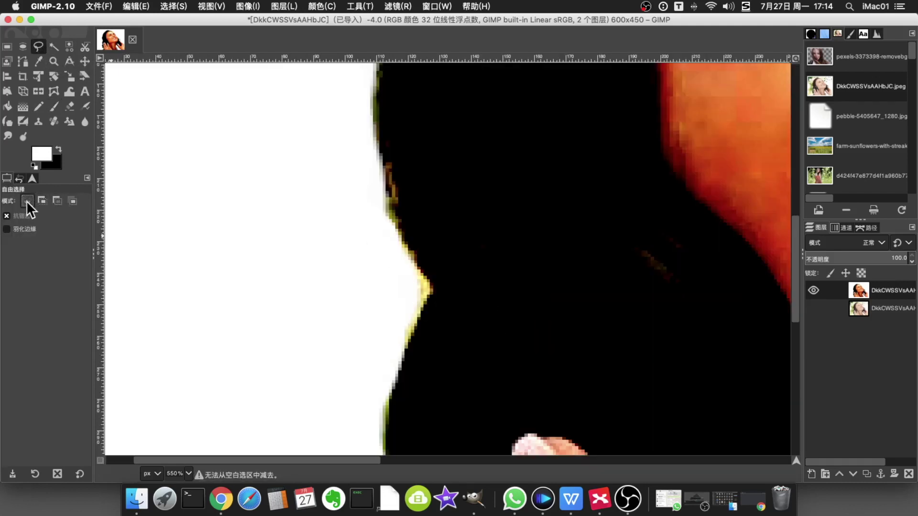
{"action": "left_click", "coordinate": [406, 345]}
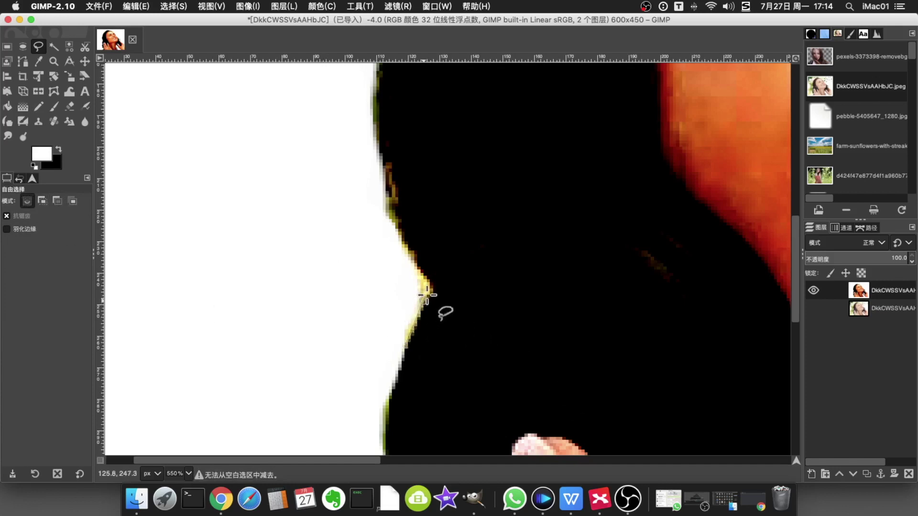
{"action": "left_click", "coordinate": [431, 290]}
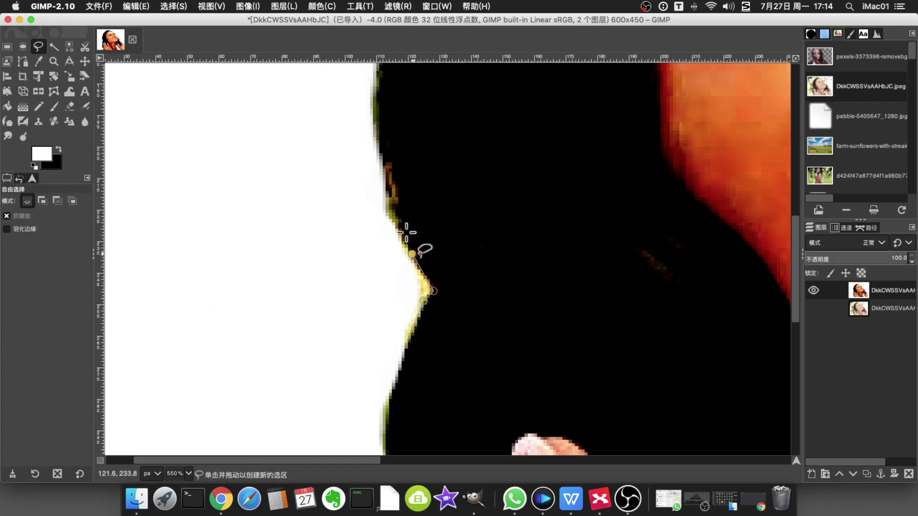
{"action": "left_click", "coordinate": [379, 150]}
Extend the free-select outline through the white background and back up along the curls and headphone edge, and close the selection
{"action": "left_click", "coordinate": [222, 231]}
{"action": "key", "text": "minus"}
{"action": "key", "text": "minus"}
{"action": "key", "text": "minus"}
{"action": "key", "text": "minus"}
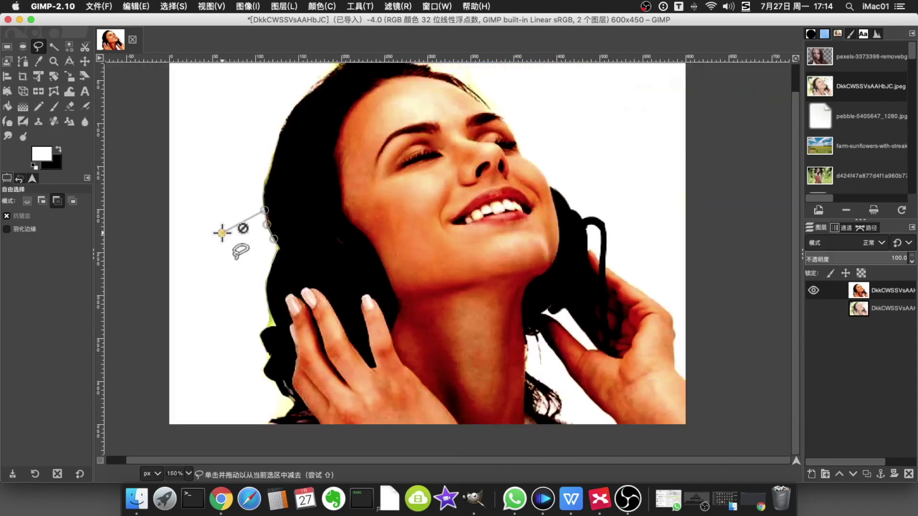
{"action": "left_click", "coordinate": [194, 355]}
{"action": "left_click", "coordinate": [228, 433]}
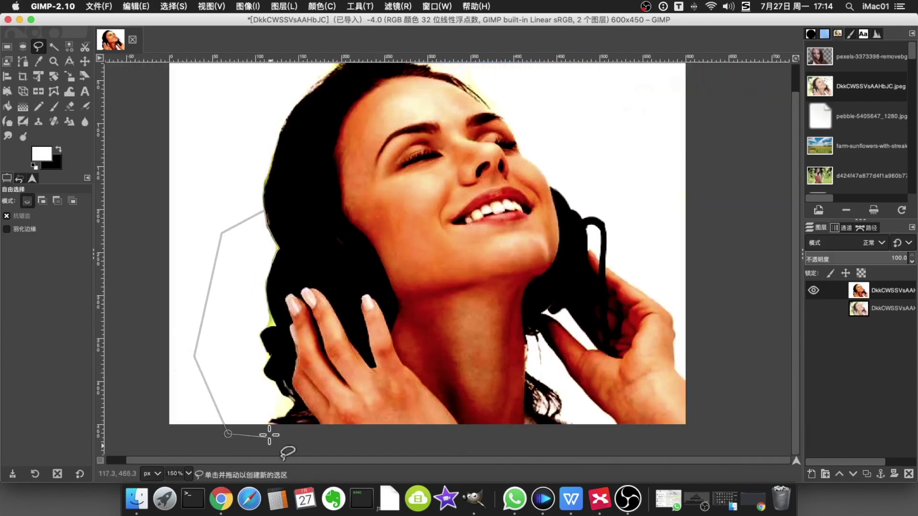
{"action": "left_click", "coordinate": [285, 415]}
{"action": "left_click", "coordinate": [292, 403]}
{"action": "left_click", "coordinate": [250, 352]}
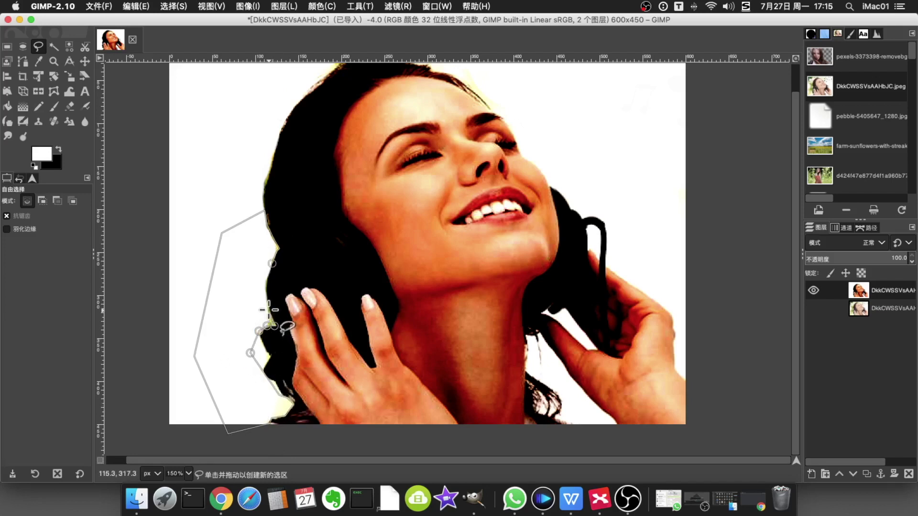
{"action": "left_click", "coordinate": [257, 284]}
{"action": "key", "text": "Return"}
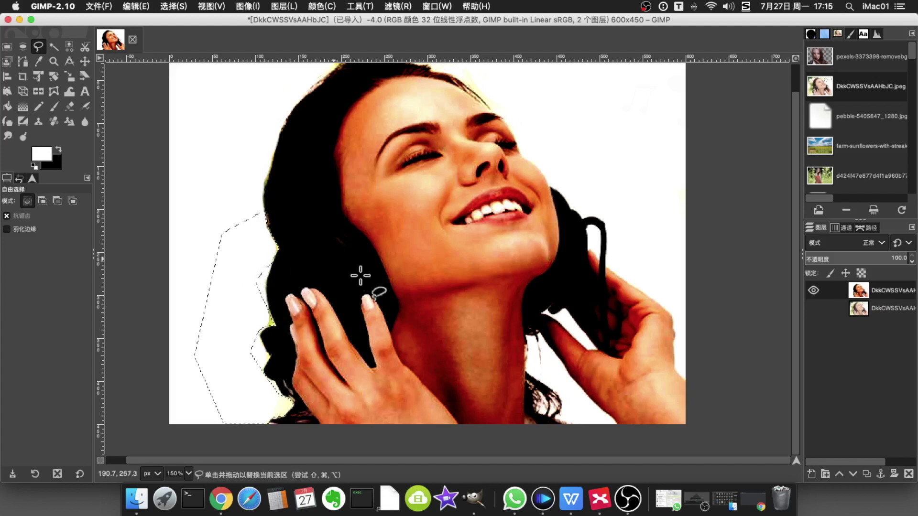
Fill the selected fringe area with the white foreground colour and clear the selection
{"action": "left_click", "coordinate": [9, 107]}
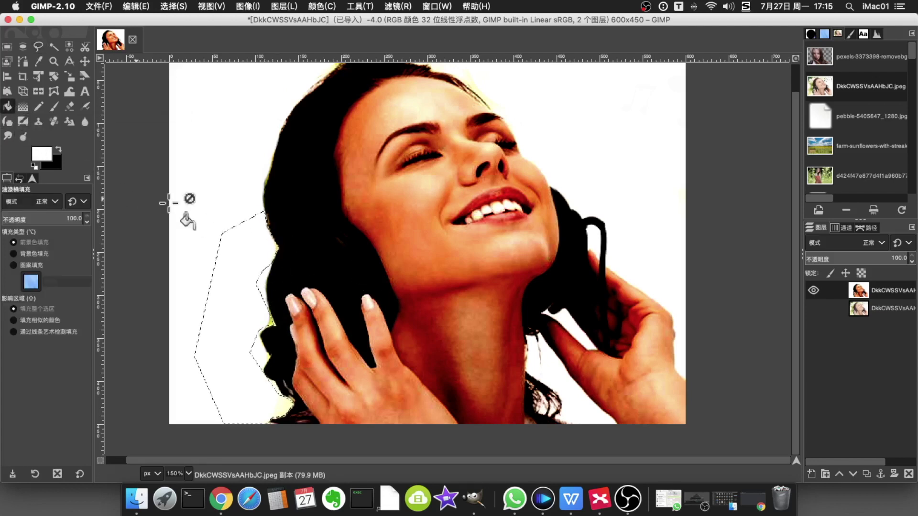
{"action": "left_click", "coordinate": [235, 354]}
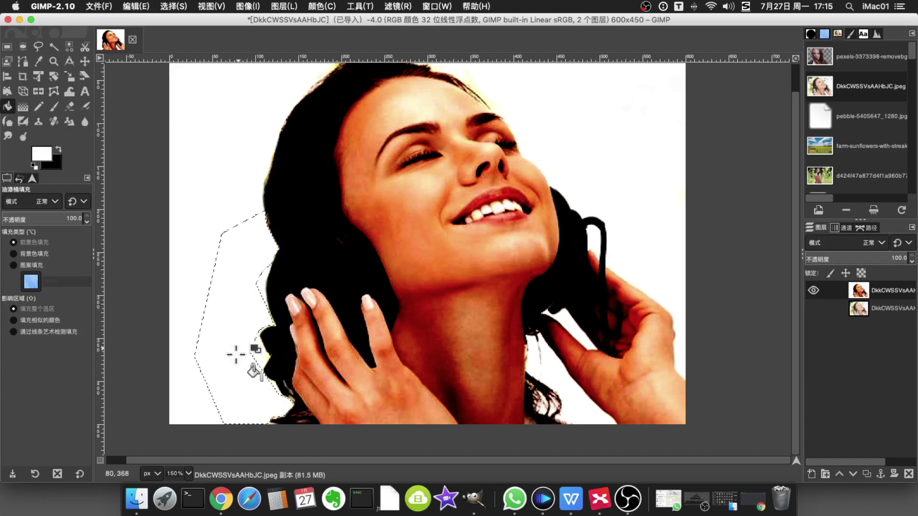
{"action": "left_click", "coordinate": [173, 7]}
{"action": "left_click", "coordinate": [185, 31]}
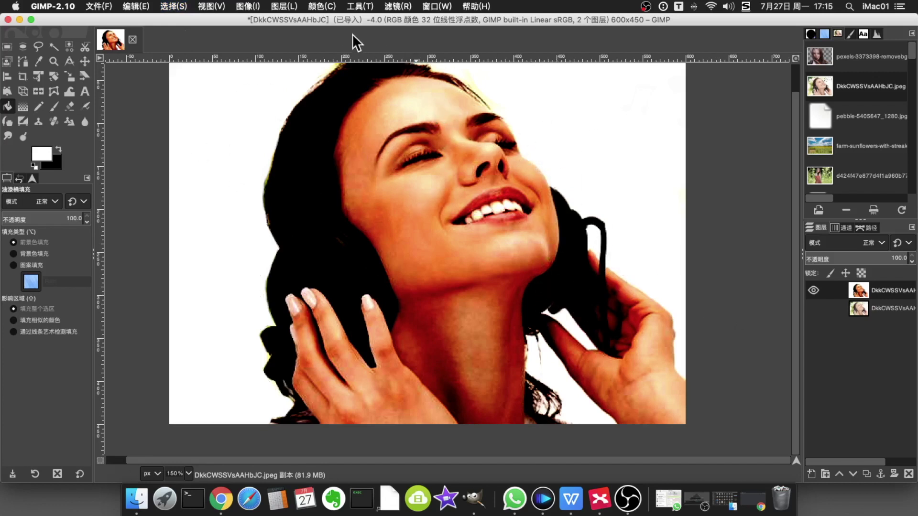
Apply the Mono Mixer to the duplicate layer with red multiplier -0.480, green 0.386 and blue 0.281
{"action": "left_click", "coordinate": [321, 7]}
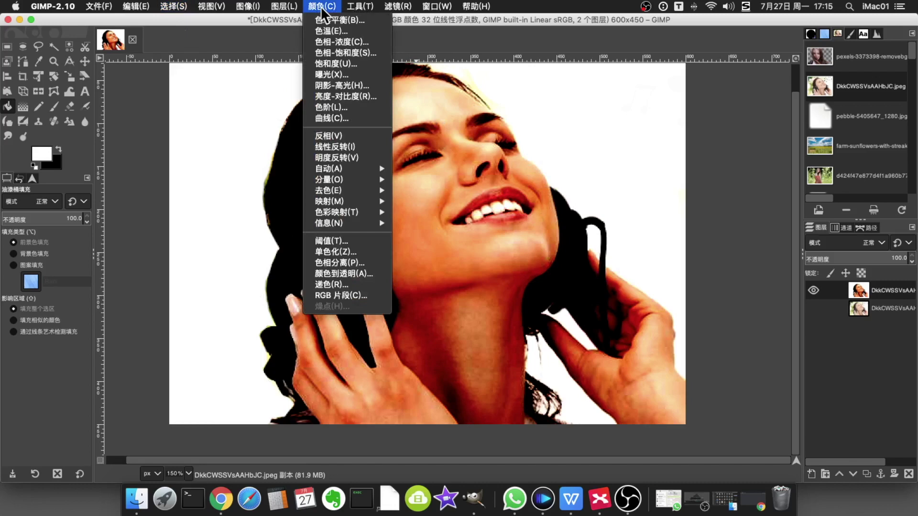
{"action": "mouse_move", "coordinate": [372, 180]}
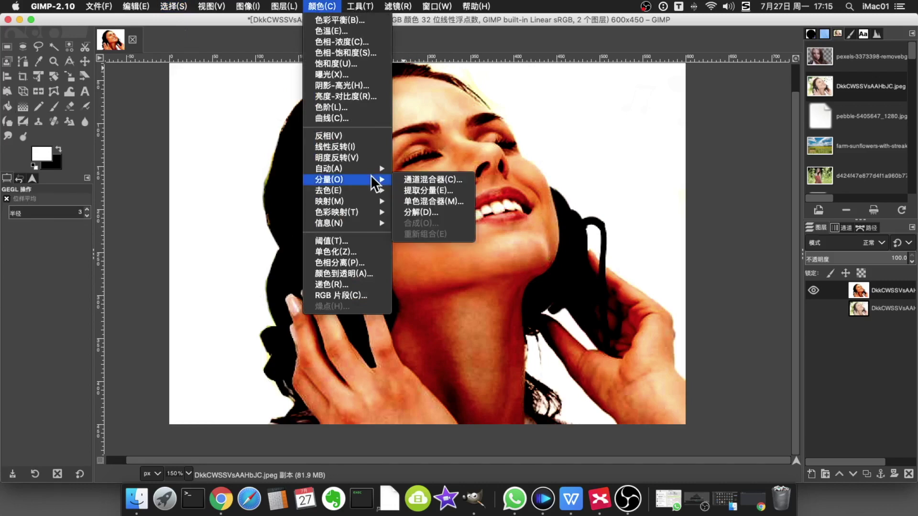
{"action": "left_click", "coordinate": [442, 200]}
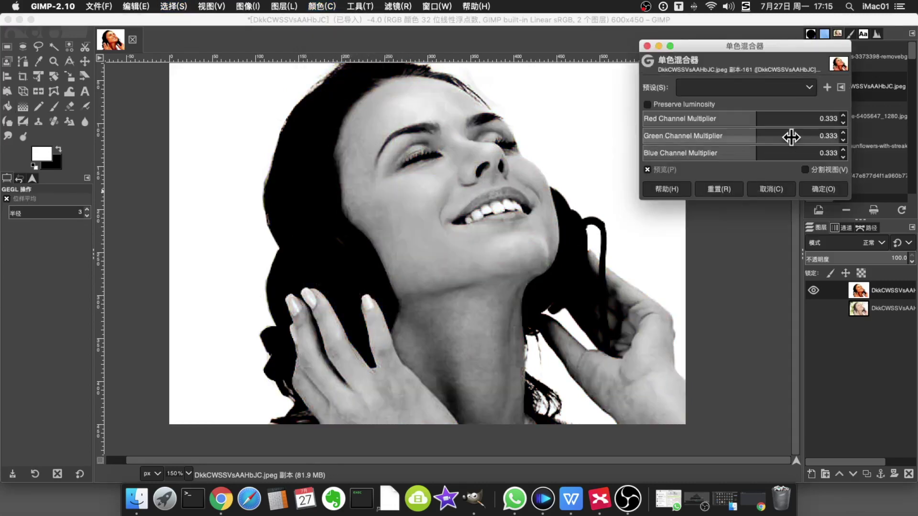
{"action": "left_click_drag", "start_coordinate": [750, 49], "coordinate": [749, 62]}
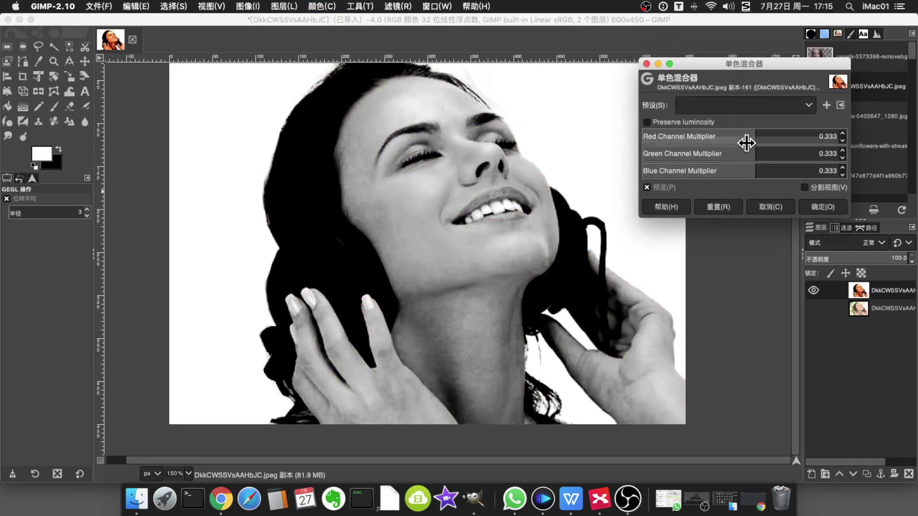
{"action": "left_click_drag", "start_coordinate": [757, 130], "coordinate": [716, 129]}
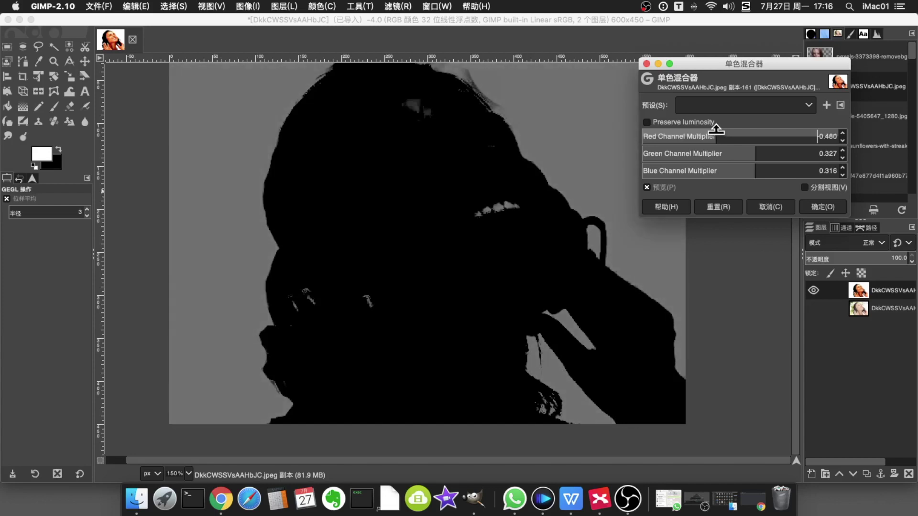
{"action": "left_click", "coordinate": [762, 150]}
{"action": "left_click", "coordinate": [770, 165]}
{"action": "left_click", "coordinate": [744, 165]}
{"action": "left_click", "coordinate": [754, 165]}
{"action": "left_click", "coordinate": [758, 152]}
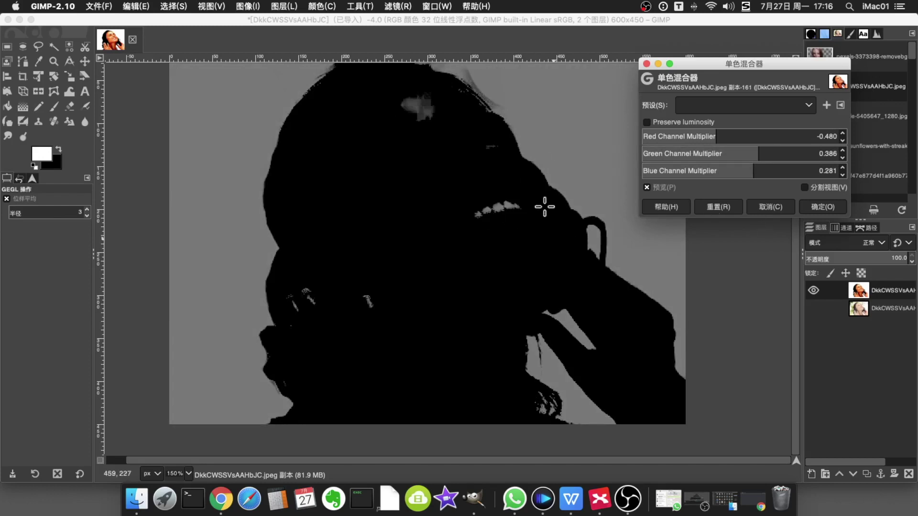
{"action": "left_click", "coordinate": [820, 206]}
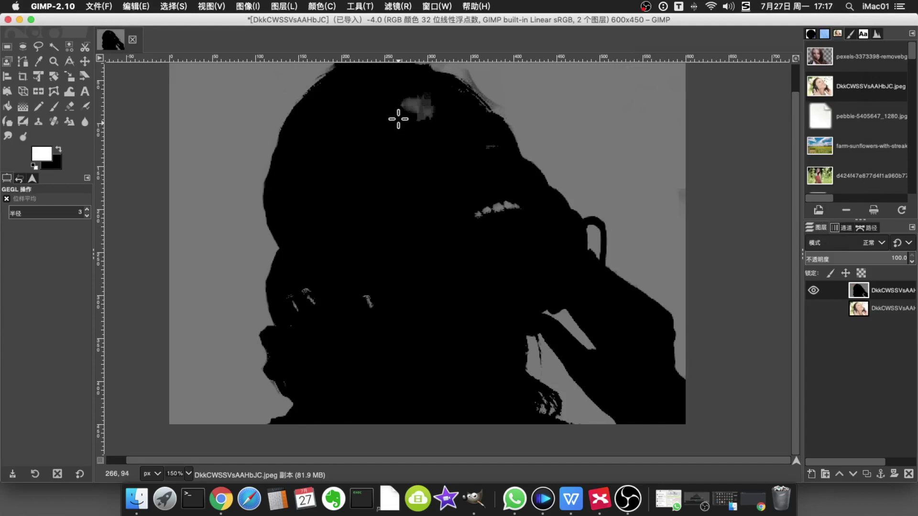
Apply Curves to the value channel with the white point at input 25.94 and black point at input 20.94, and compare with the original layer
{"action": "left_click", "coordinate": [319, 5]}
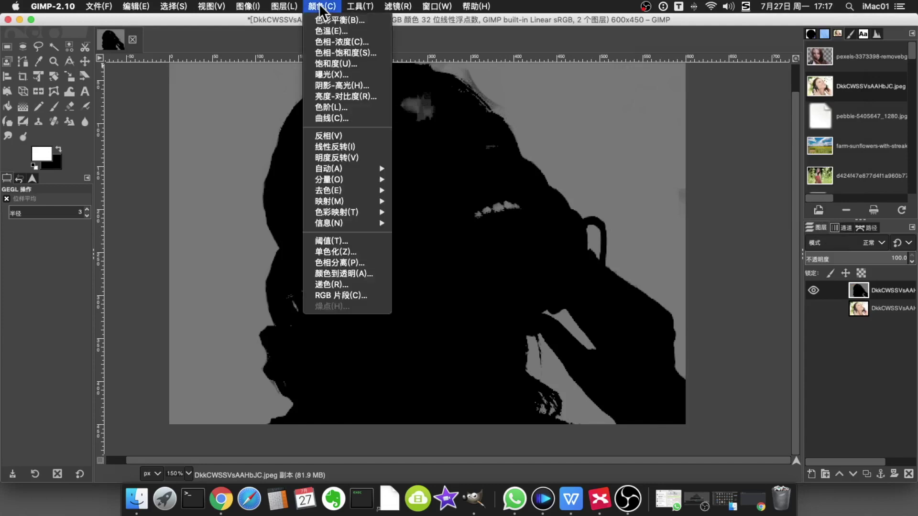
{"action": "left_click", "coordinate": [367, 119]}
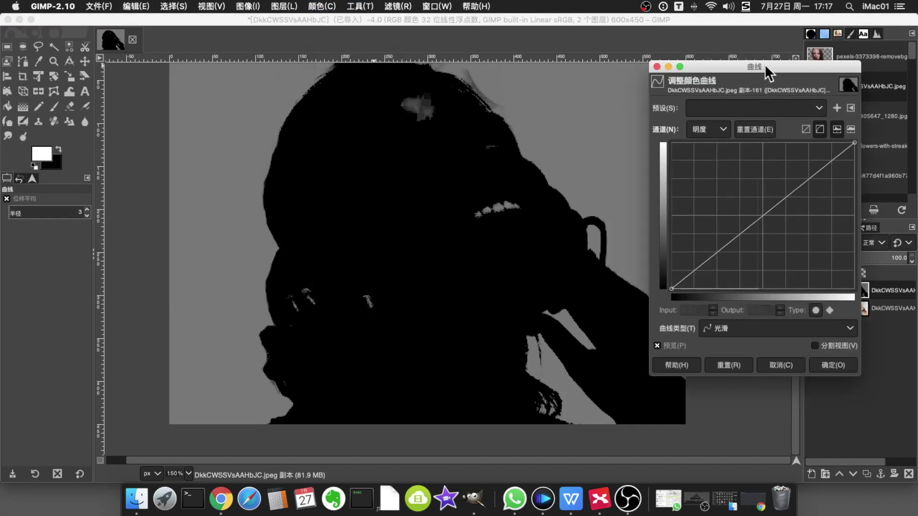
{"action": "left_click_drag", "start_coordinate": [768, 62], "coordinate": [789, 55]}
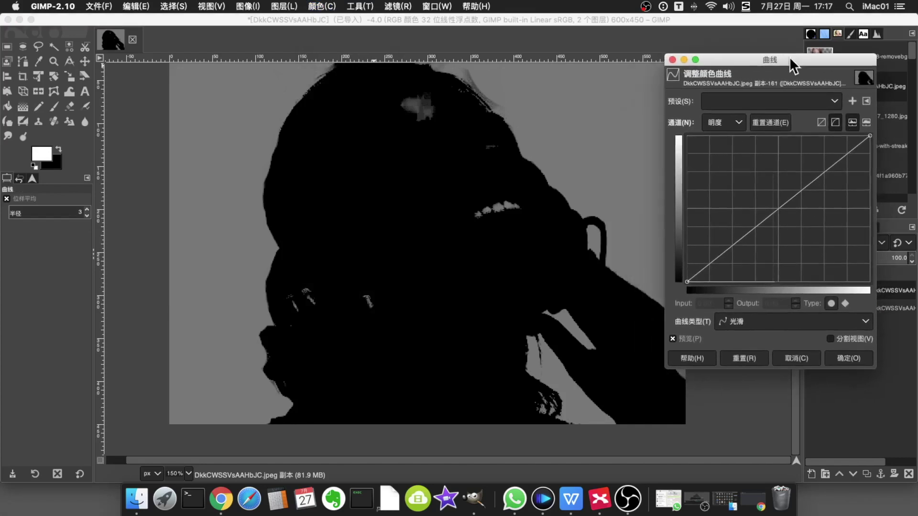
{"action": "left_click", "coordinate": [870, 136]}
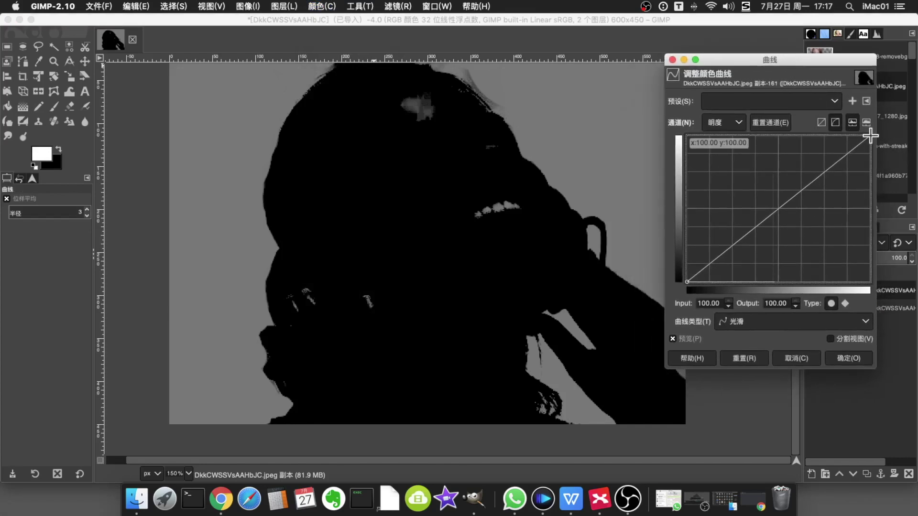
{"action": "left_click_drag", "start_coordinate": [870, 136], "coordinate": [734, 125]}
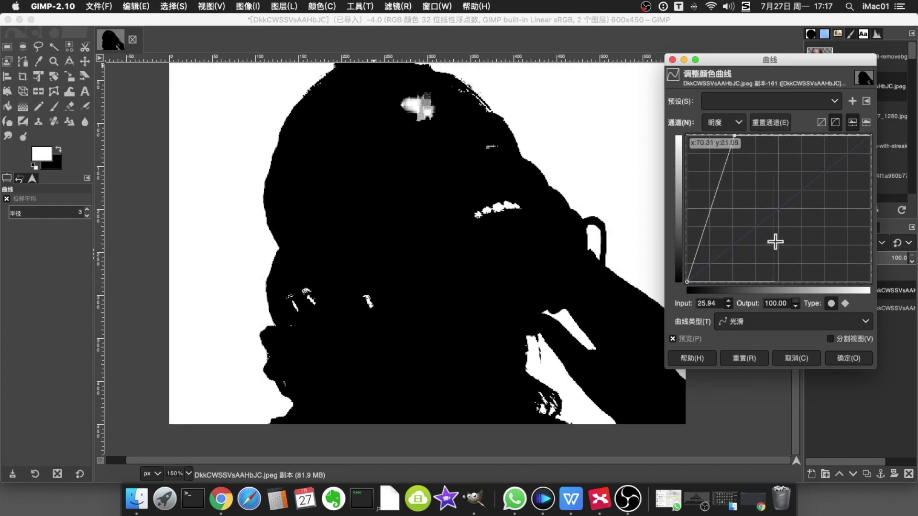
{"action": "left_click_drag", "start_coordinate": [687, 282], "coordinate": [725, 281]}
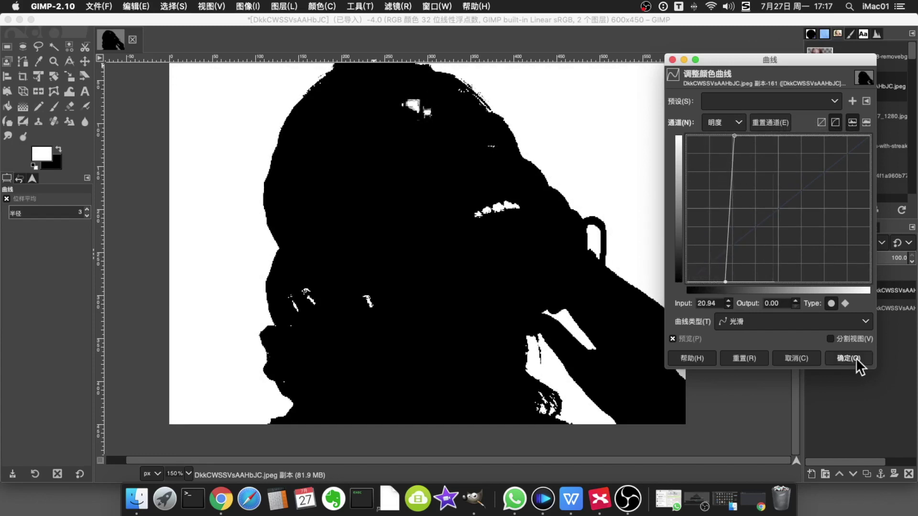
{"action": "left_click", "coordinate": [849, 359]}
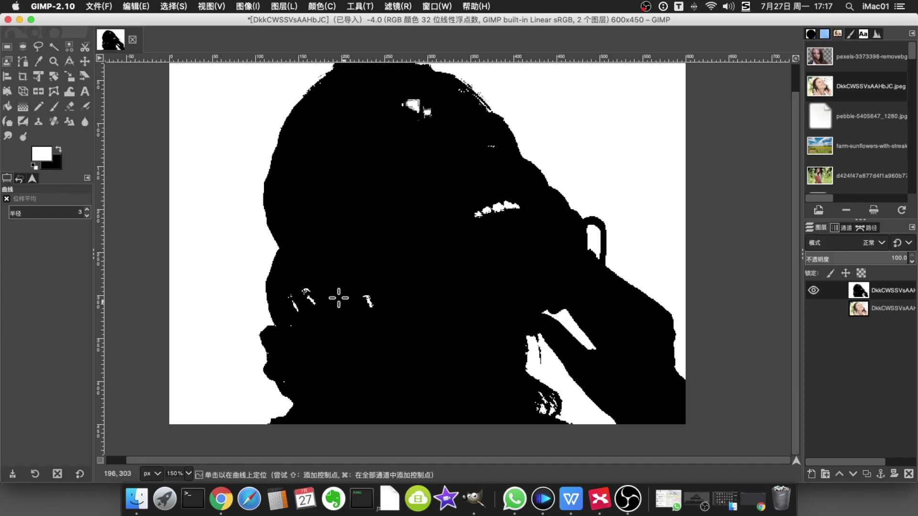
{"action": "left_click", "coordinate": [813, 290]}
{"action": "left_click", "coordinate": [812, 307]}
{"action": "left_click", "coordinate": [813, 289]}
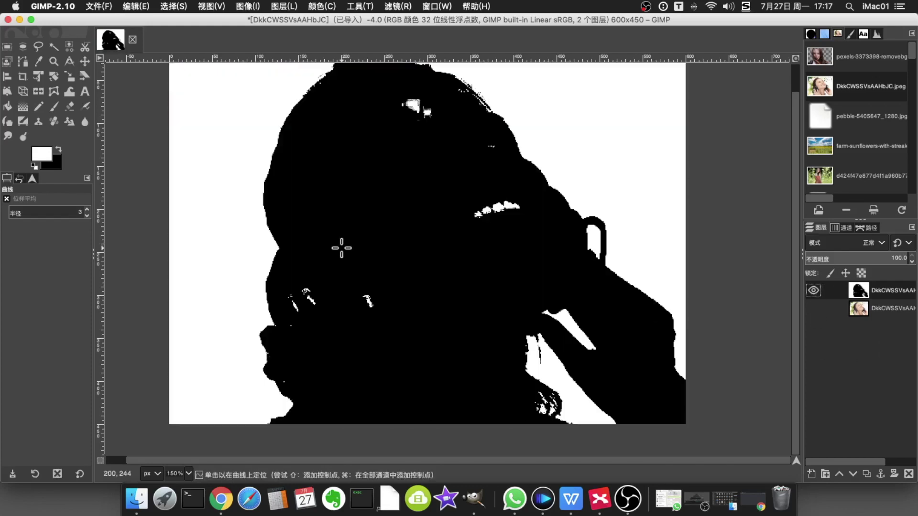
Paint black over the white spots on the silhouette's fingernails, forehead and teeth with a hard paintbrush of size 138
{"action": "left_click", "coordinate": [53, 107]}
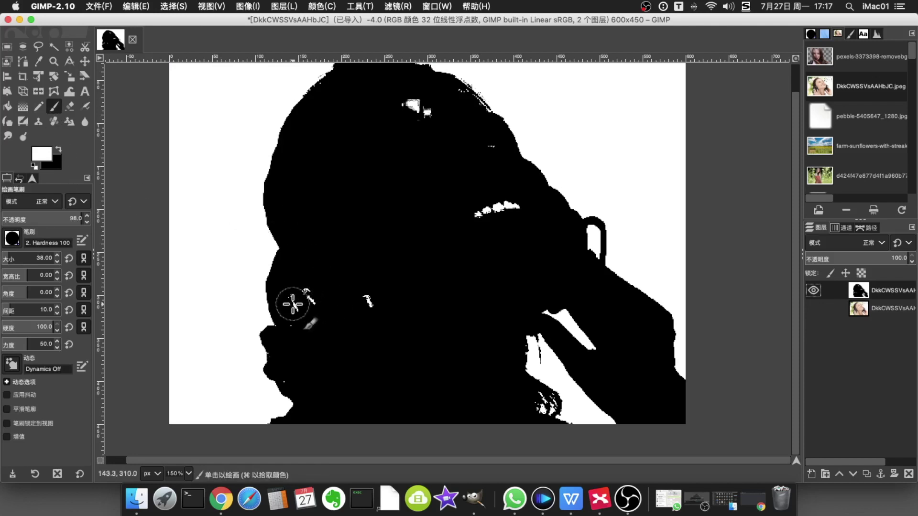
{"action": "left_click", "coordinate": [58, 149]}
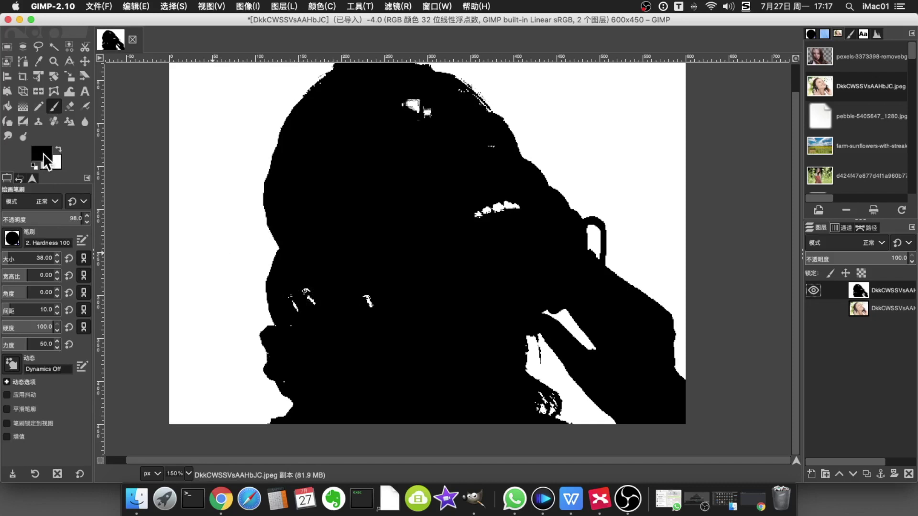
{"action": "left_click_drag", "start_coordinate": [16, 258], "coordinate": [33, 259]}
{"action": "mouse_move", "coordinate": [439, 278]}
{"action": "left_mouse_down"}
{"action": "mouse_move", "coordinate": [313, 299]}
{"action": "mouse_move", "coordinate": [365, 287]}
{"action": "left_mouse_up"}
{"action": "mouse_move", "coordinate": [394, 176]}
{"action": "left_mouse_down"}
{"action": "mouse_move", "coordinate": [398, 135]}
{"action": "mouse_move", "coordinate": [418, 129]}
{"action": "left_mouse_up"}
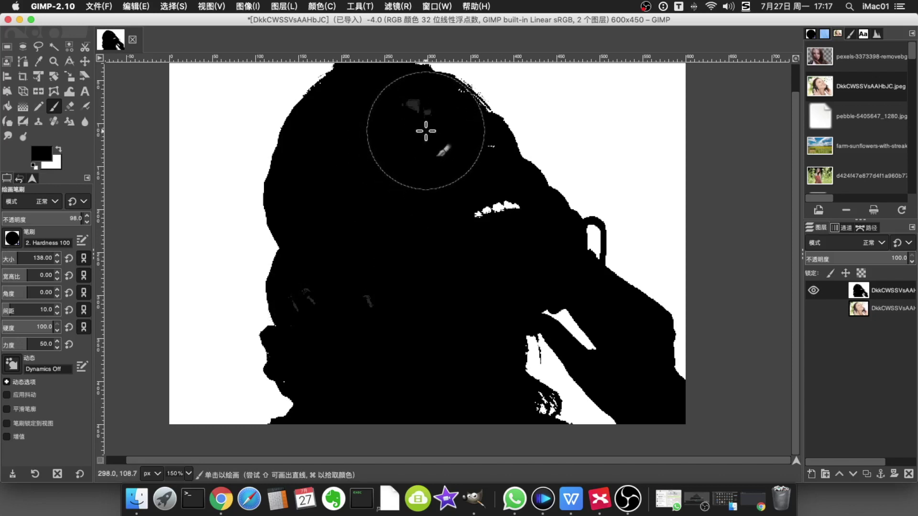
{"action": "mouse_move", "coordinate": [420, 131]}
{"action": "left_mouse_down"}
{"action": "mouse_move", "coordinate": [429, 179]}
{"action": "mouse_move", "coordinate": [466, 210]}
{"action": "mouse_move", "coordinate": [423, 328]}
{"action": "left_mouse_up"}
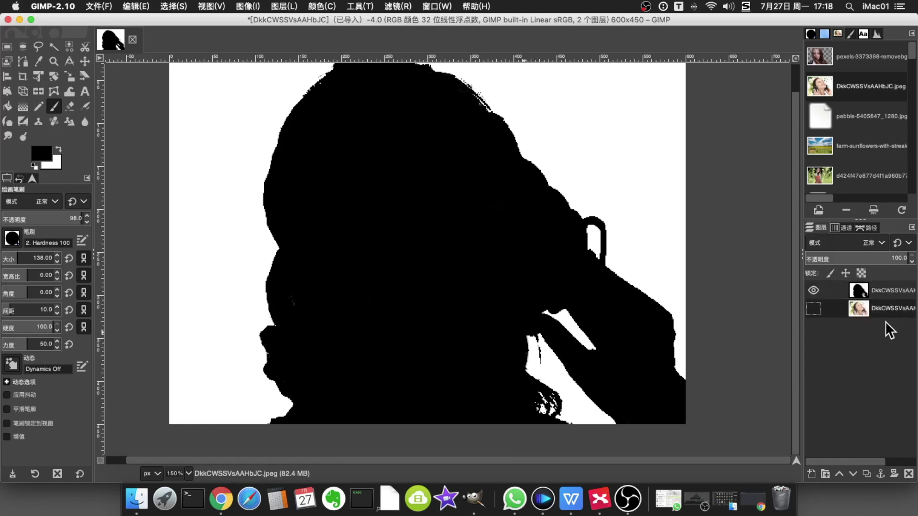
Duplicate the original portrait layer and add a white (full opacity) layer mask to the visible copy
{"action": "left_click", "coordinate": [867, 475]}
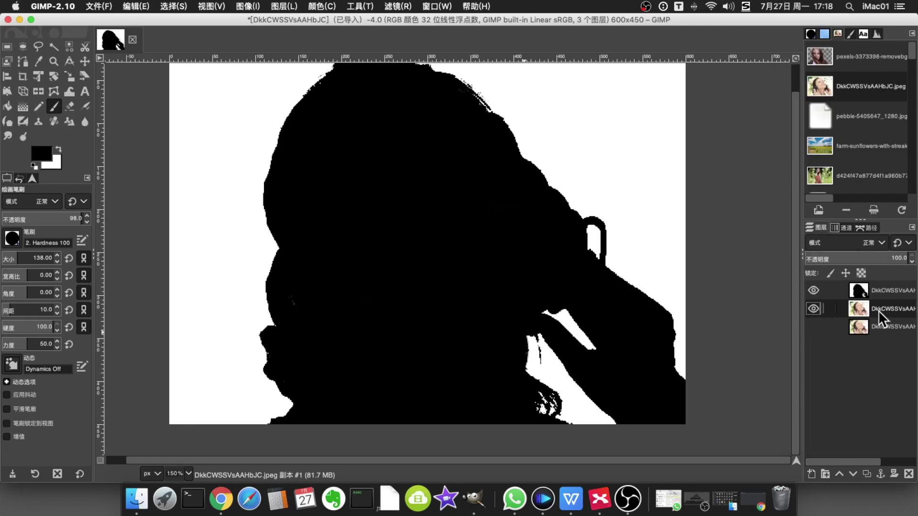
{"action": "right_click", "coordinate": [880, 319]}
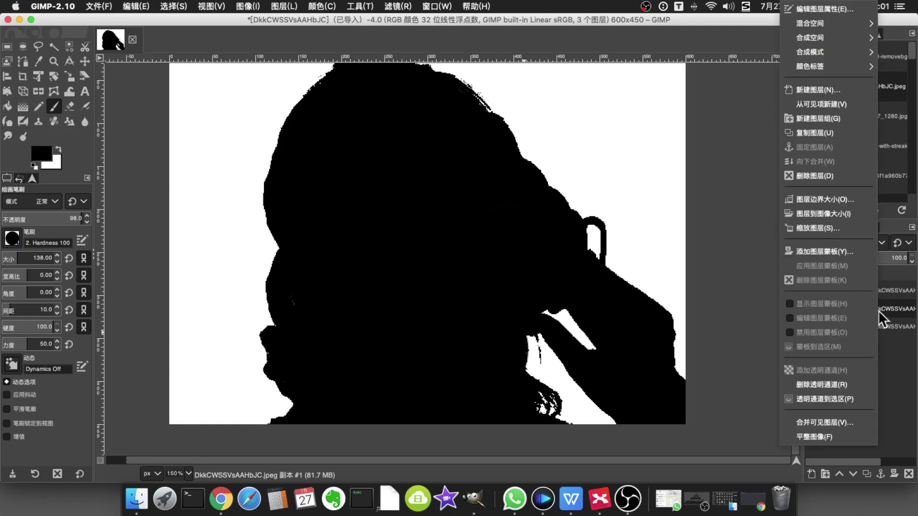
{"action": "left_click", "coordinate": [834, 253]}
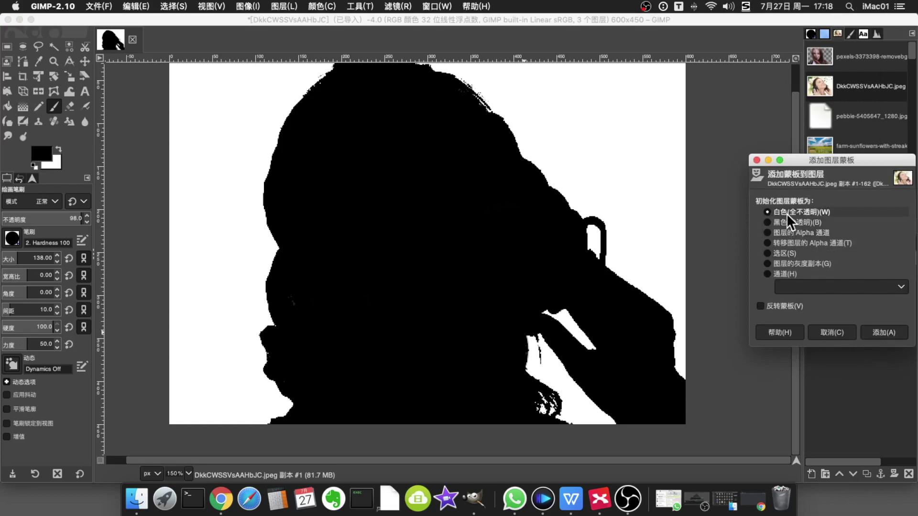
{"action": "left_click", "coordinate": [884, 333]}
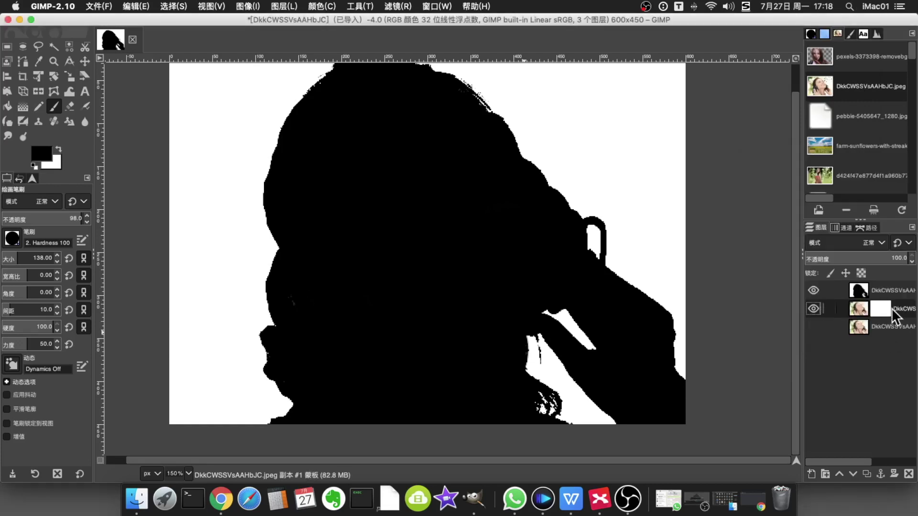
Copy the black-and-white silhouette layer, paste it into the duplicate's layer mask and anchor the floating selection
{"action": "left_click", "coordinate": [880, 292]}
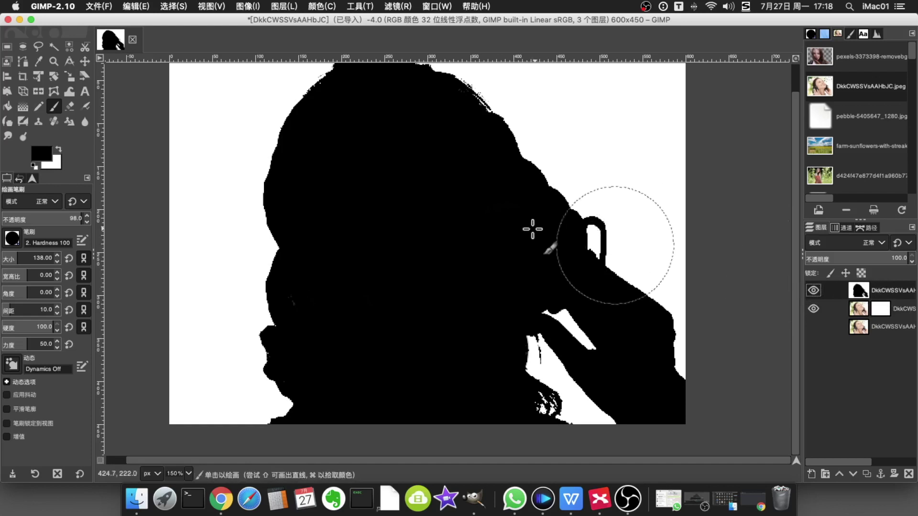
{"action": "right_click", "coordinate": [880, 296]}
{"action": "left_click", "coordinate": [897, 297]}
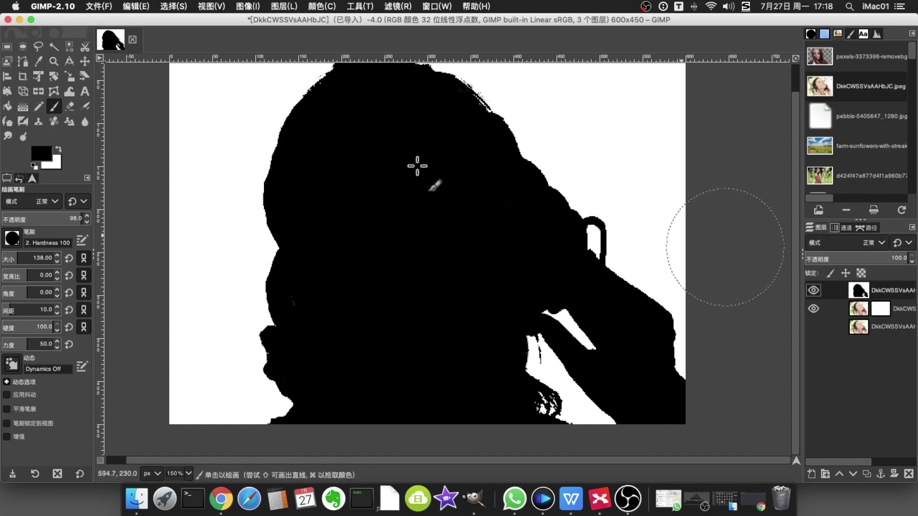
{"action": "left_click", "coordinate": [136, 7]}
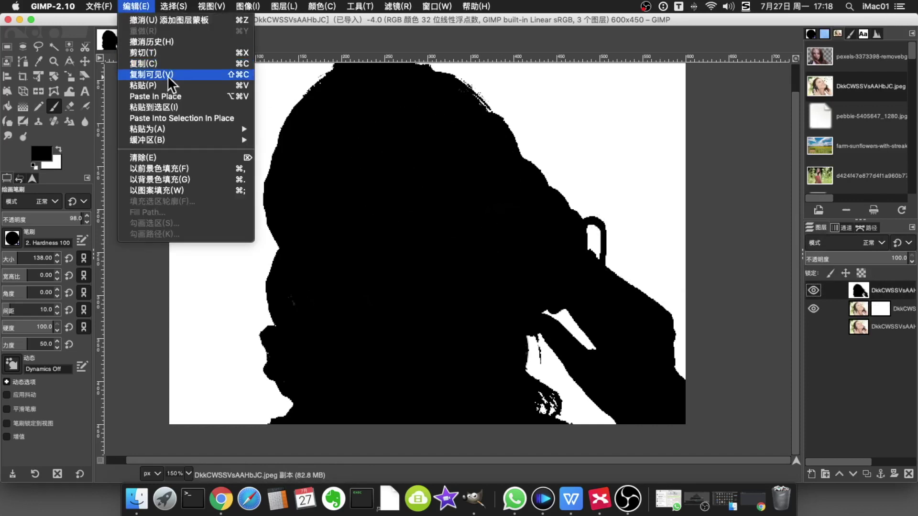
{"action": "left_click", "coordinate": [181, 64]}
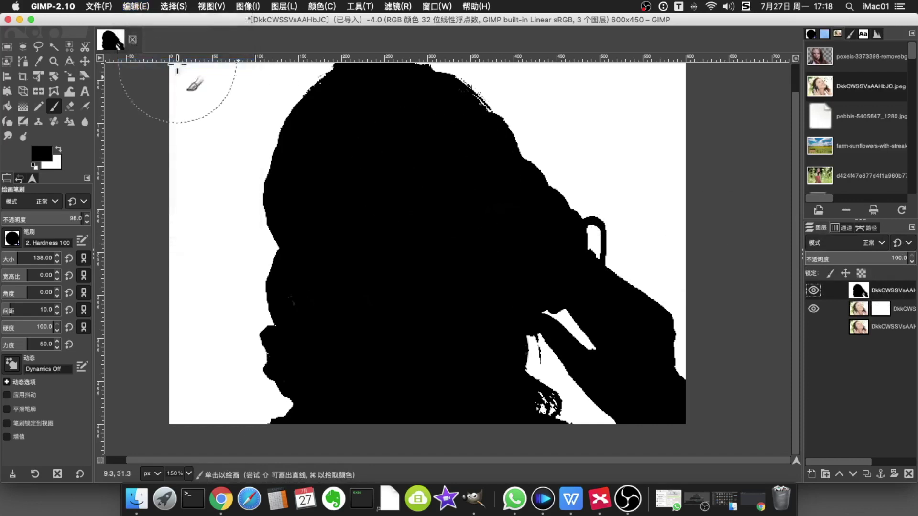
{"action": "left_click", "coordinate": [886, 312]}
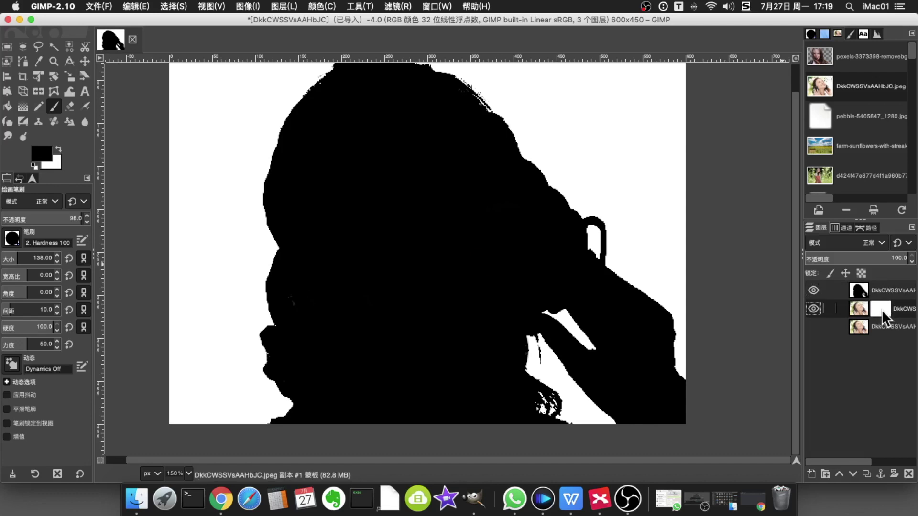
{"action": "left_click", "coordinate": [140, 7]}
{"action": "left_click", "coordinate": [172, 86]}
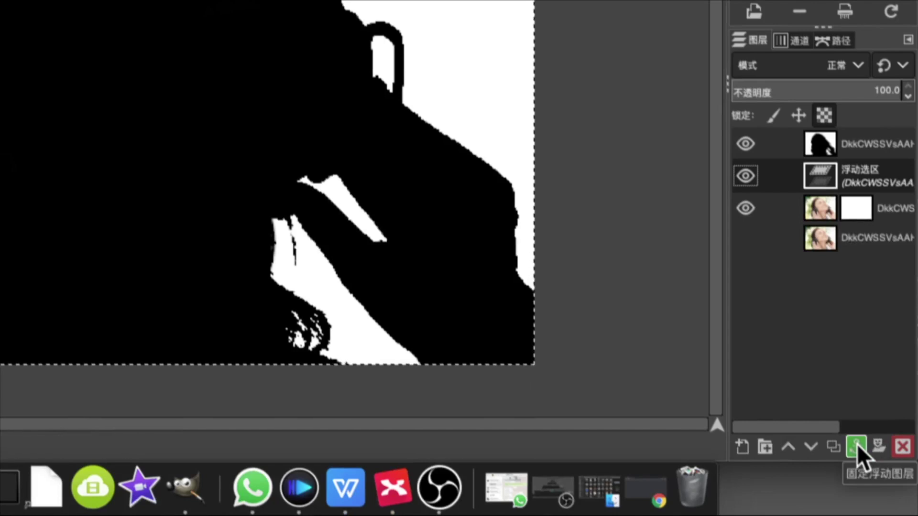
{"action": "left_click", "coordinate": [857, 445]}
{"action": "left_click", "coordinate": [858, 171]}
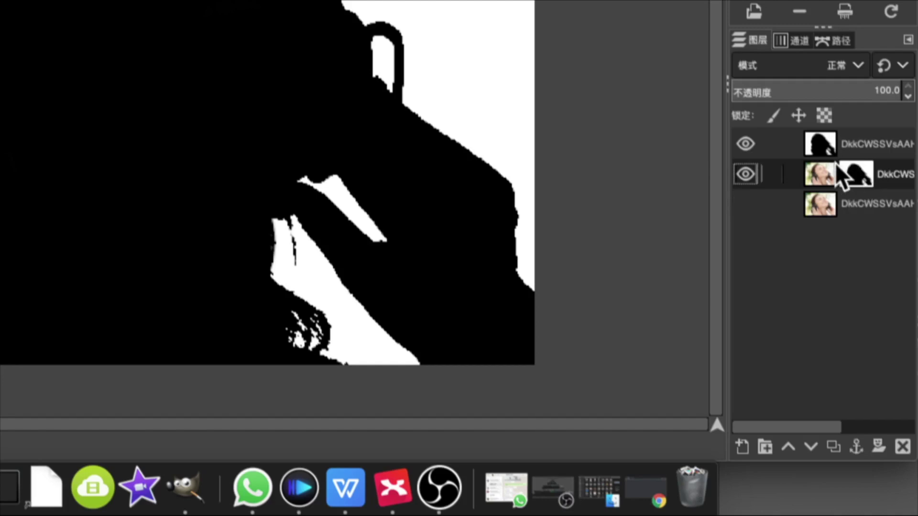
Delete the silhouette layer and invert the layer mask's colours so the woman shows instead of the background
{"action": "left_click", "coordinate": [857, 145]}
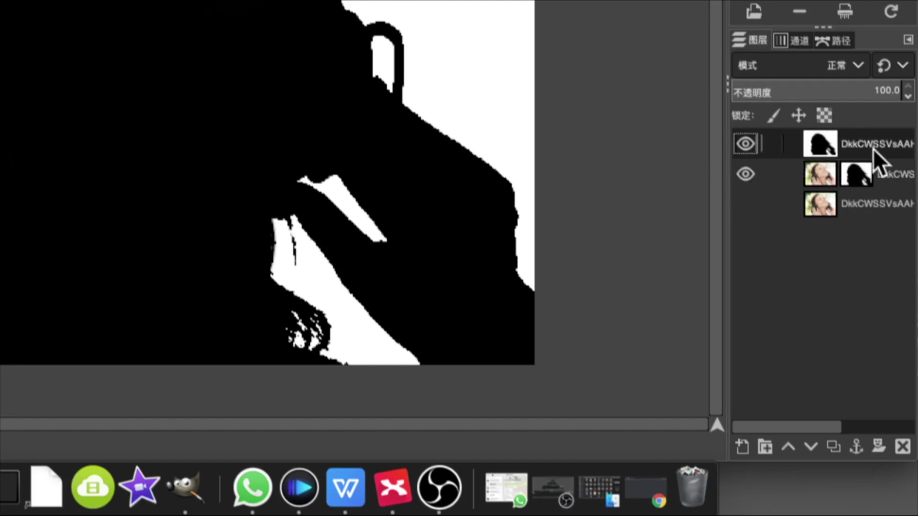
{"action": "left_click", "coordinate": [901, 447]}
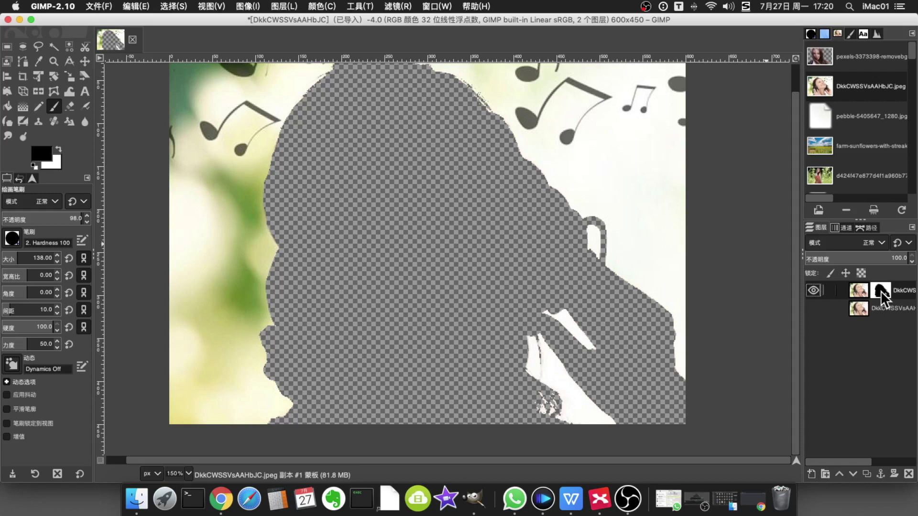
{"action": "left_click", "coordinate": [318, 7]}
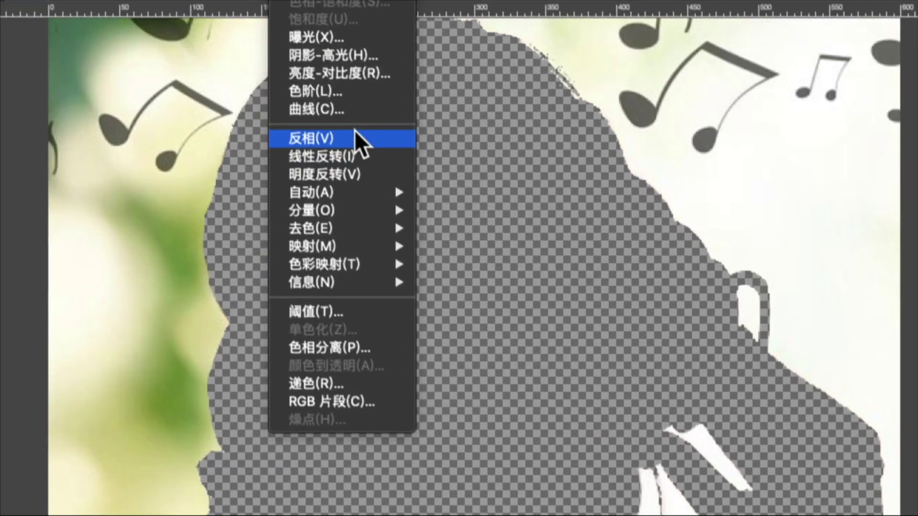
{"action": "left_click", "coordinate": [348, 139]}
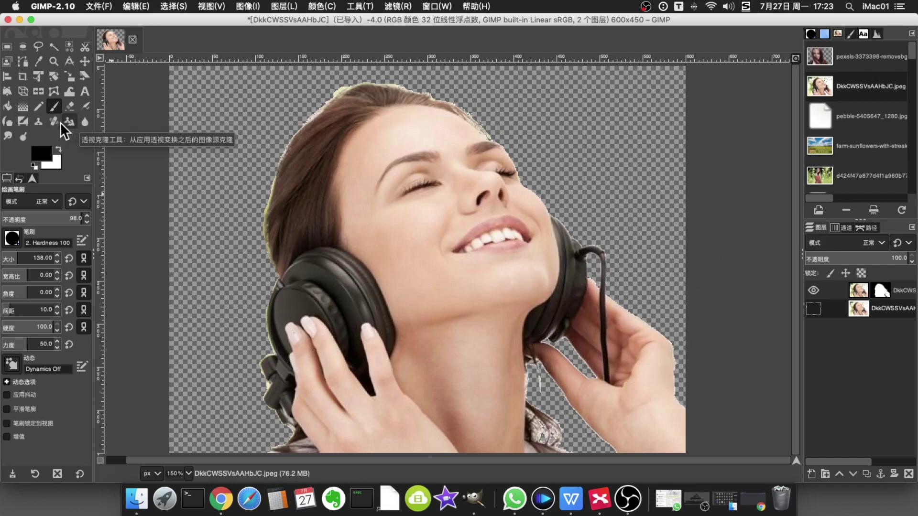
Set up the Eraser with the soft brush of hardness 25 at size 11 for work around the headphone edge
{"action": "left_click", "coordinate": [70, 107]}
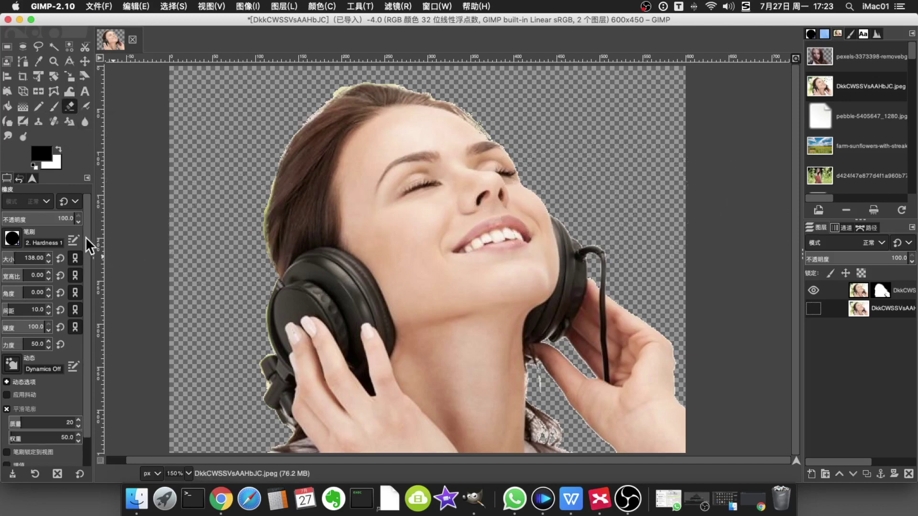
{"action": "left_click", "coordinate": [13, 239]}
{"action": "left_click", "coordinate": [14, 273]}
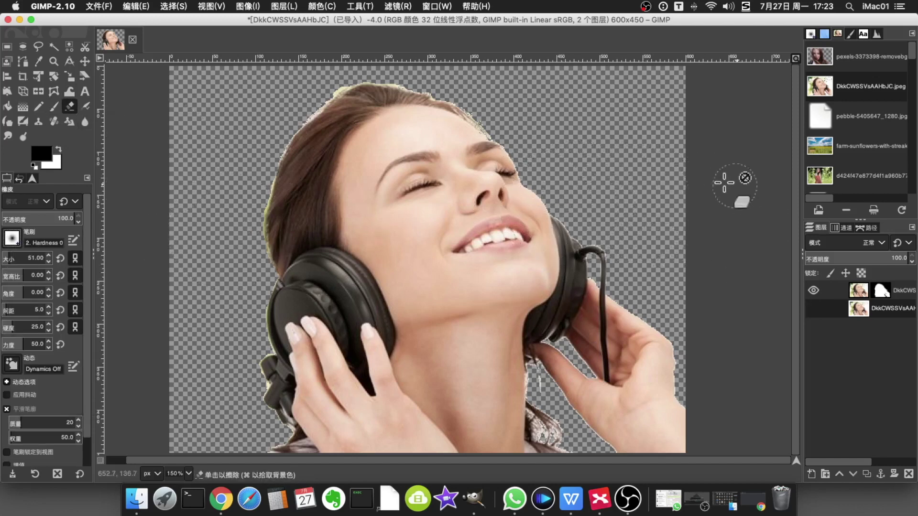
{"action": "scroll", "coordinate": [572, 224], "scroll_direction": "up", "scroll_amount": 1}
{"action": "scroll", "coordinate": [572, 223], "scroll_direction": "up", "scroll_amount": 5}
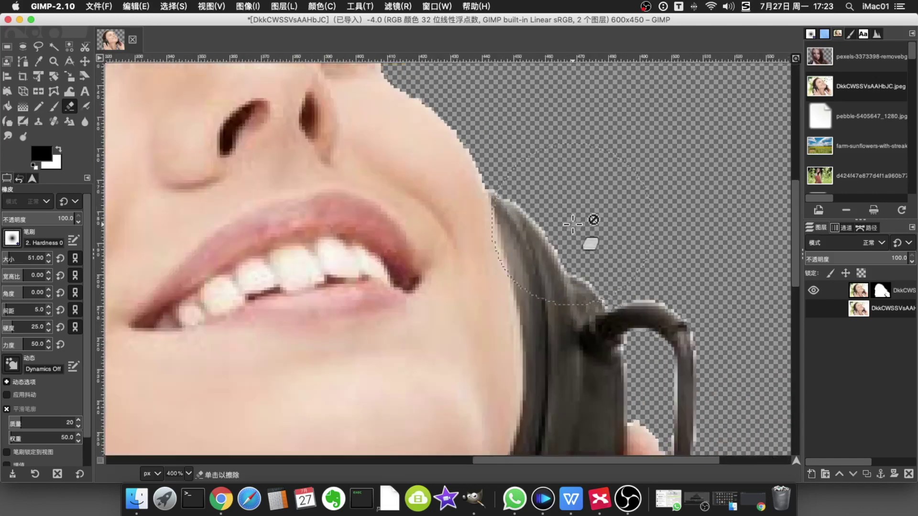
{"action": "left_click", "coordinate": [13, 239]}
{"action": "left_click", "coordinate": [12, 239]}
{"action": "left_click_drag", "start_coordinate": [19, 260], "coordinate": [5, 253]}
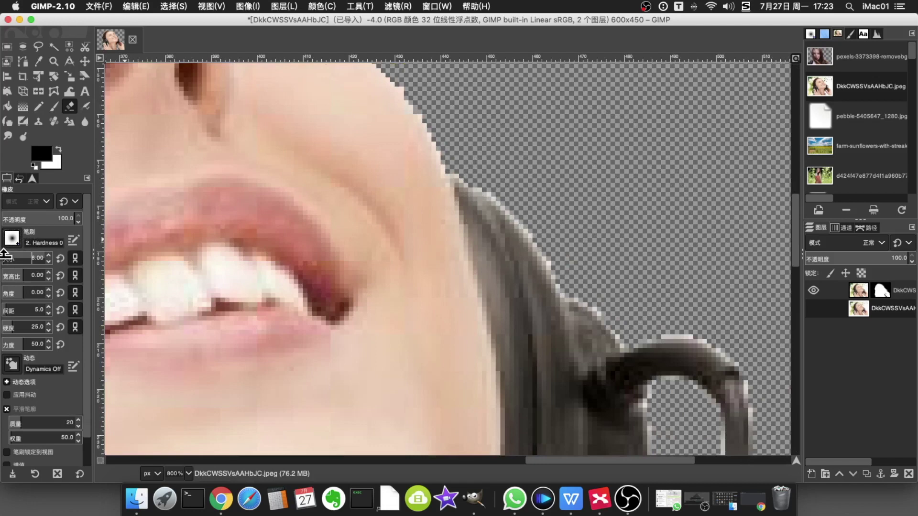
Load the mask as a feathered selection, erase the pale fringe along the headphone edge on the mask, and clear the selection
{"action": "key", "text": "x"}
{"action": "left_click", "coordinate": [880, 290], "text": "alt"}
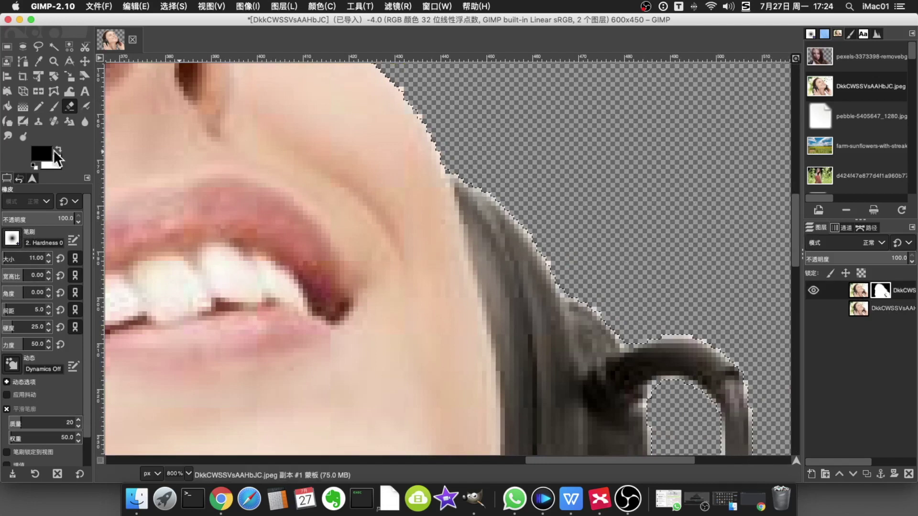
{"action": "mouse_move", "coordinate": [505, 202]}
{"action": "left_mouse_down"}
{"action": "mouse_move", "coordinate": [587, 301]}
{"action": "mouse_move", "coordinate": [570, 286]}
{"action": "mouse_move", "coordinate": [564, 251]}
{"action": "mouse_move", "coordinate": [486, 191]}
{"action": "left_mouse_up"}
{"action": "mouse_move", "coordinate": [633, 320]}
{"action": "left_mouse_down"}
{"action": "mouse_move", "coordinate": [573, 282]}
{"action": "mouse_move", "coordinate": [633, 329]}
{"action": "left_mouse_up"}
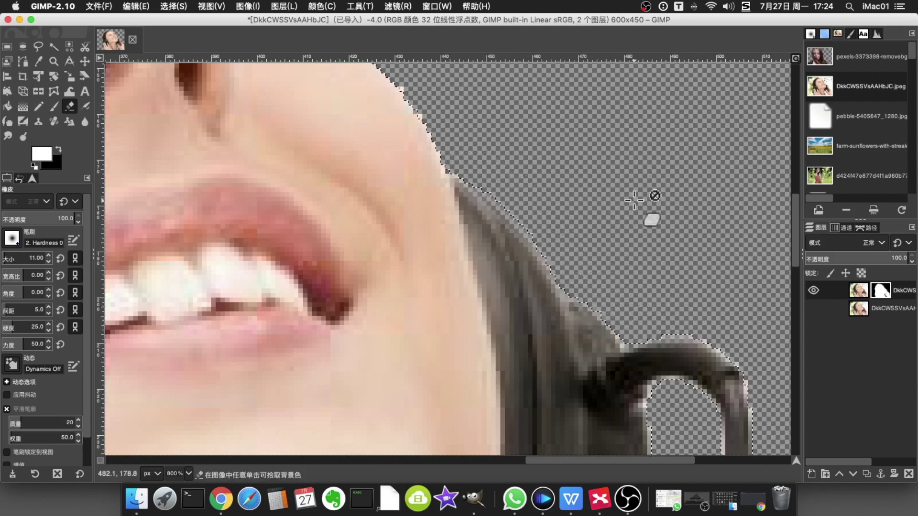
{"action": "key", "text": "shift+super+j"}
{"action": "key", "text": "shift+super+a"}
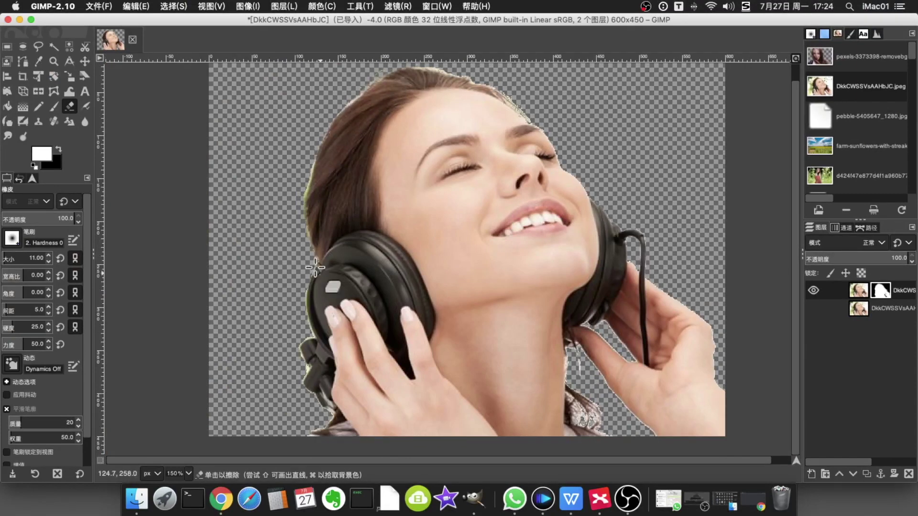
Try to erase the remaining fringe around the neck hair and raised hand with the Eraser at size 3
{"action": "left_click_drag", "start_coordinate": [565, 358], "coordinate": [572, 388]}
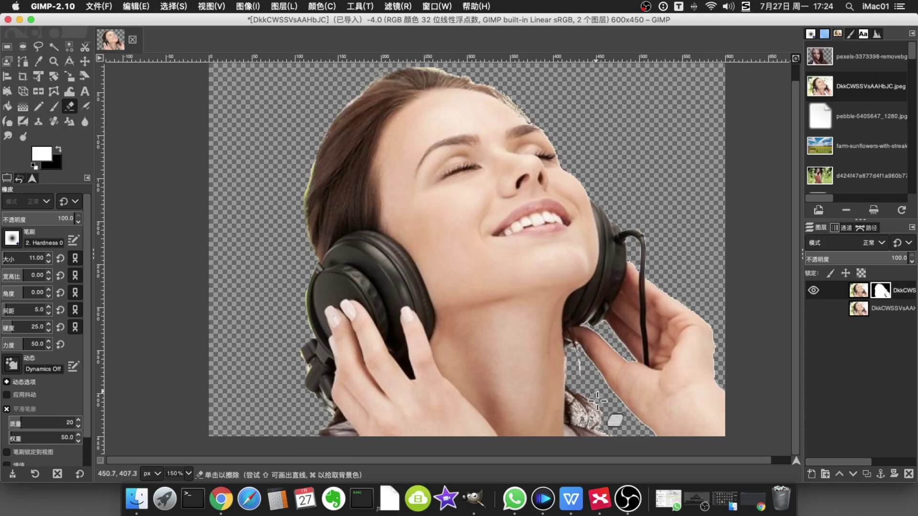
{"action": "scroll", "coordinate": [583, 391], "scroll_direction": "up", "scroll_amount": 5}
{"action": "scroll", "coordinate": [705, 180], "scroll_direction": "down", "scroll_amount": 5}
{"action": "scroll", "coordinate": [704, 179], "scroll_direction": "up", "scroll_amount": 5}
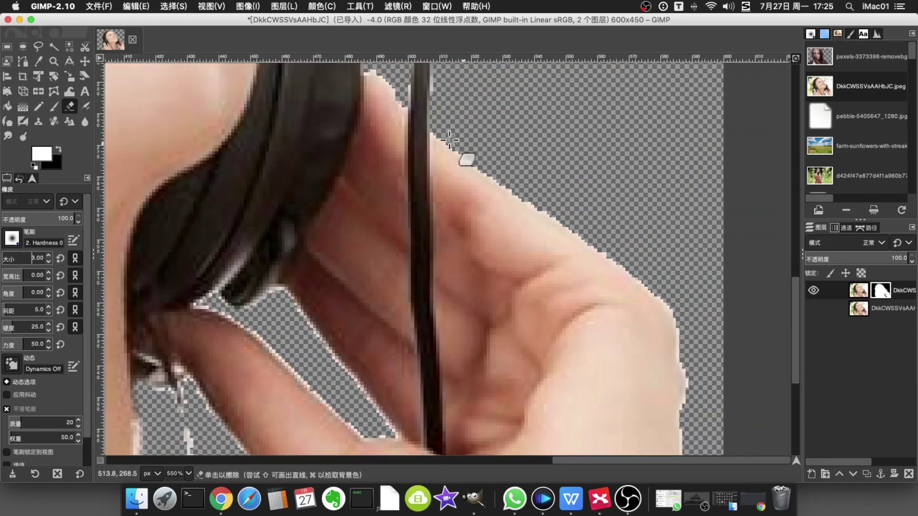
{"action": "scroll", "coordinate": [696, 430], "scroll_direction": "down", "scroll_amount": 6}
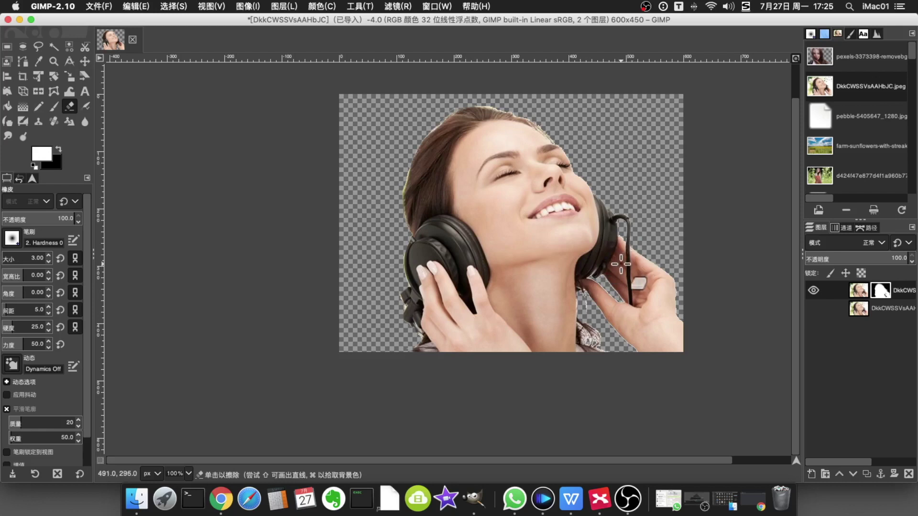
{"action": "scroll", "coordinate": [622, 268], "scroll_direction": "up", "scroll_amount": 3}
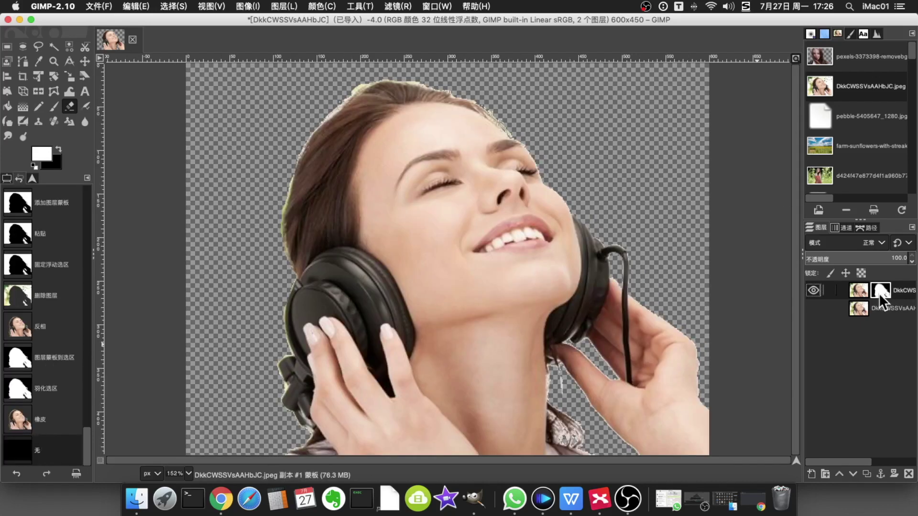
Load the layer mask as a selection, activate the original layer, hide the masked copy and show the original
{"action": "right_click", "coordinate": [880, 298]}
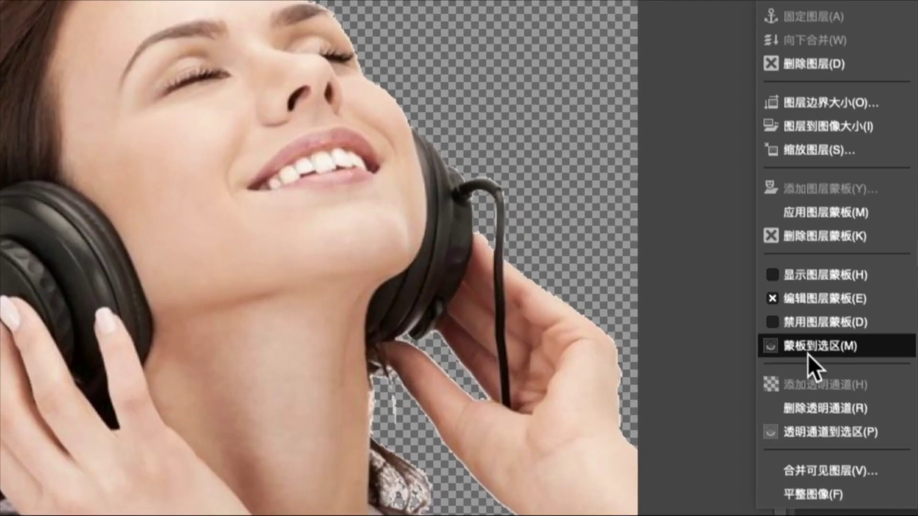
{"action": "left_click", "coordinate": [816, 349]}
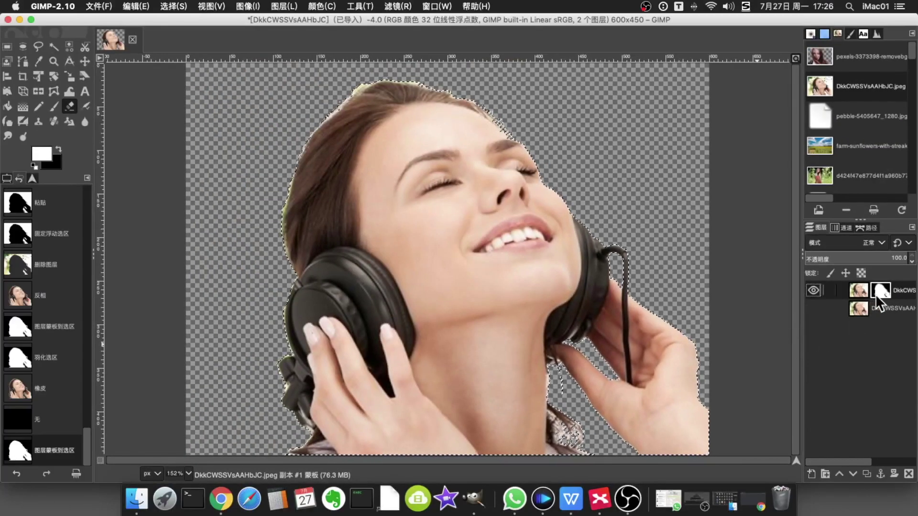
{"action": "left_click", "coordinate": [858, 293]}
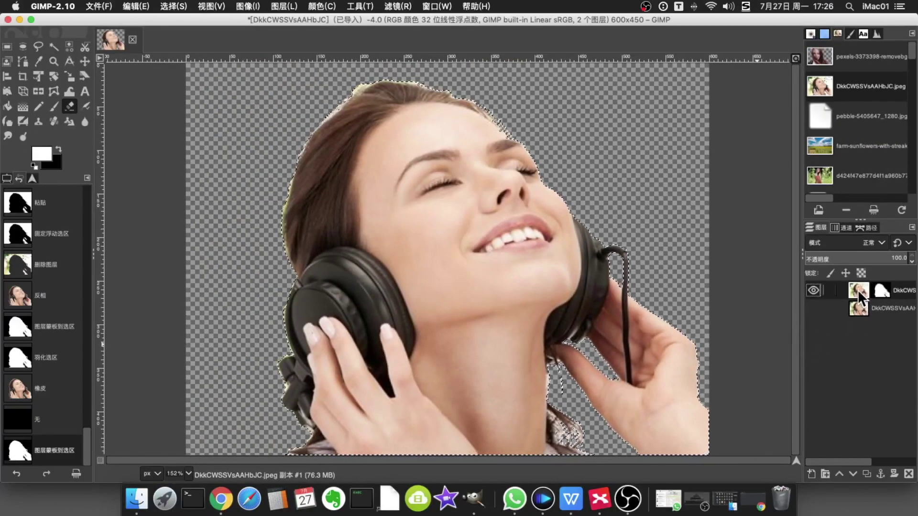
{"action": "left_click", "coordinate": [869, 316]}
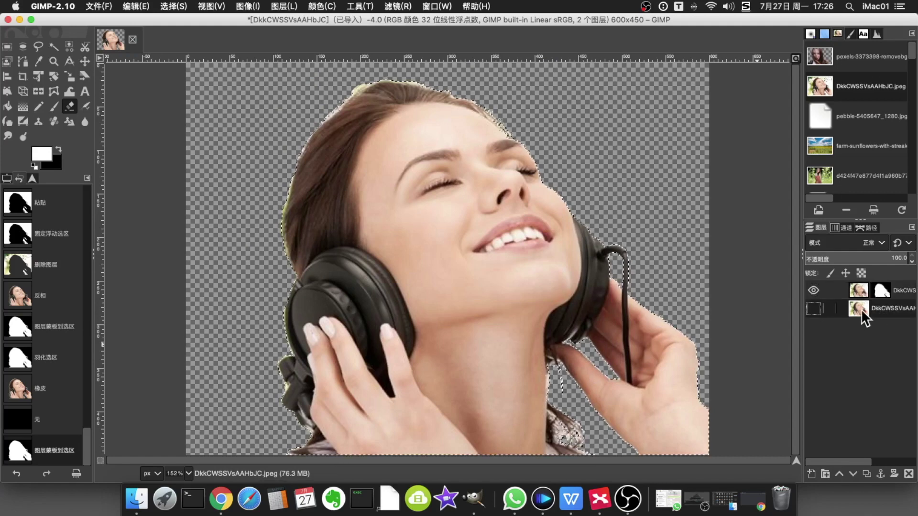
{"action": "left_click", "coordinate": [814, 290]}
{"action": "left_click", "coordinate": [813, 309]}
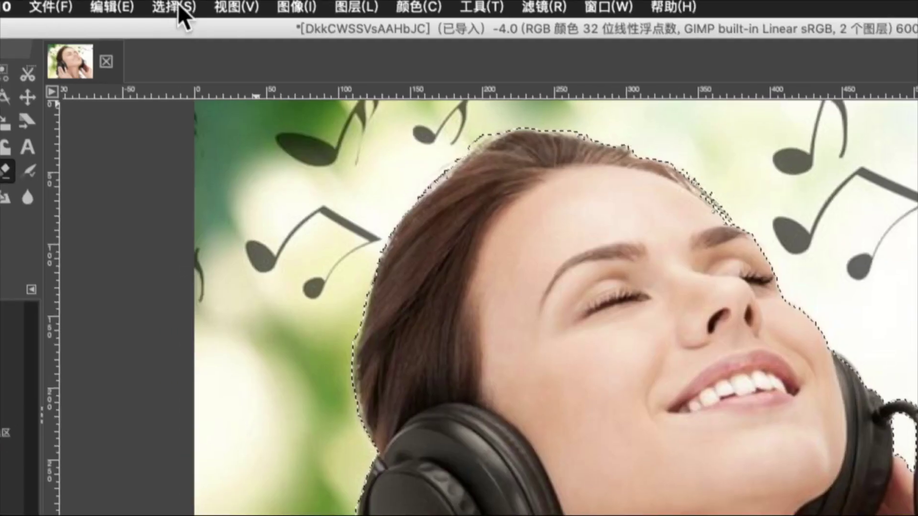
Feather the selection and delete the woman's selected area from the original layer
{"action": "left_click", "coordinate": [173, 6]}
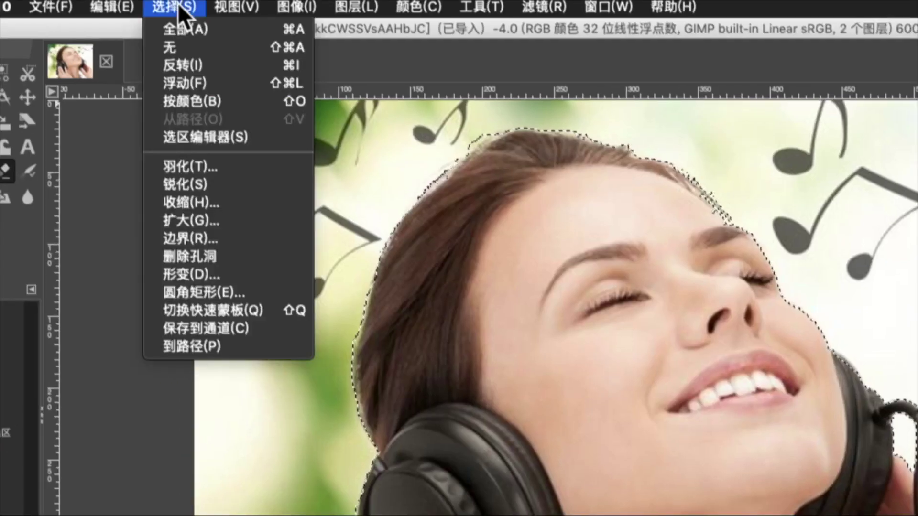
{"action": "left_click", "coordinate": [237, 168]}
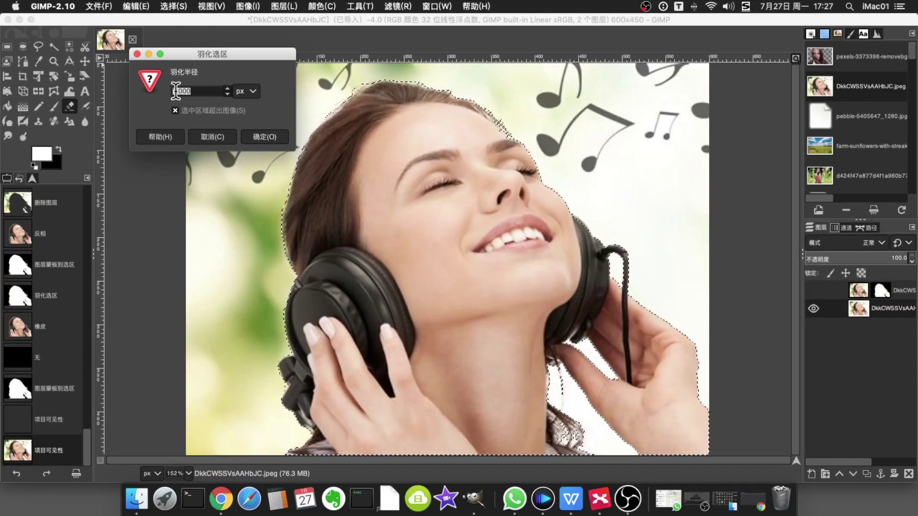
{"action": "left_click", "coordinate": [264, 139]}
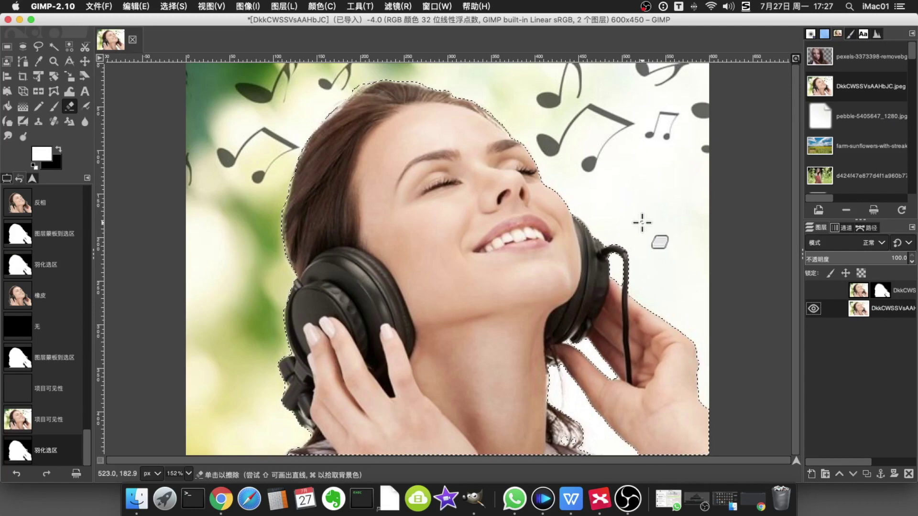
{"action": "key", "text": "Delete"}
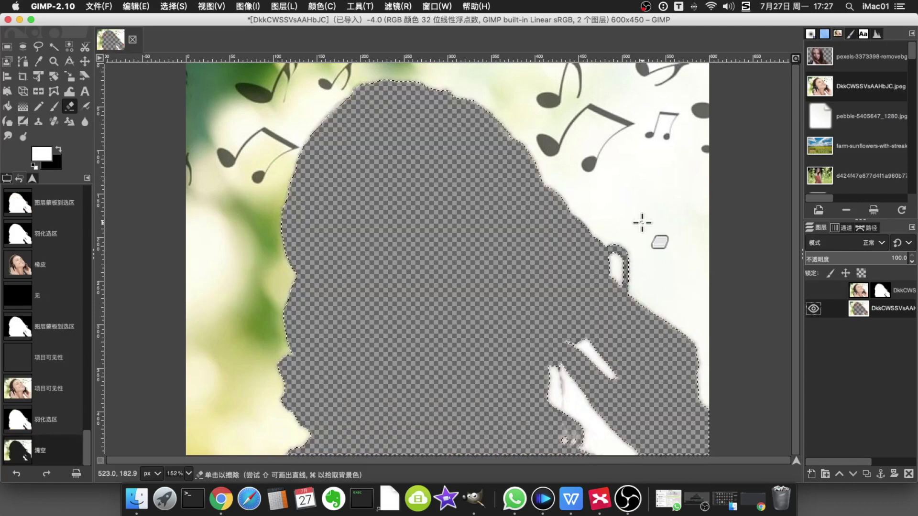
Undo the deletion of the woman, invert the selection to delete the background around her instead, and deselect
{"action": "key", "text": "super+z"}
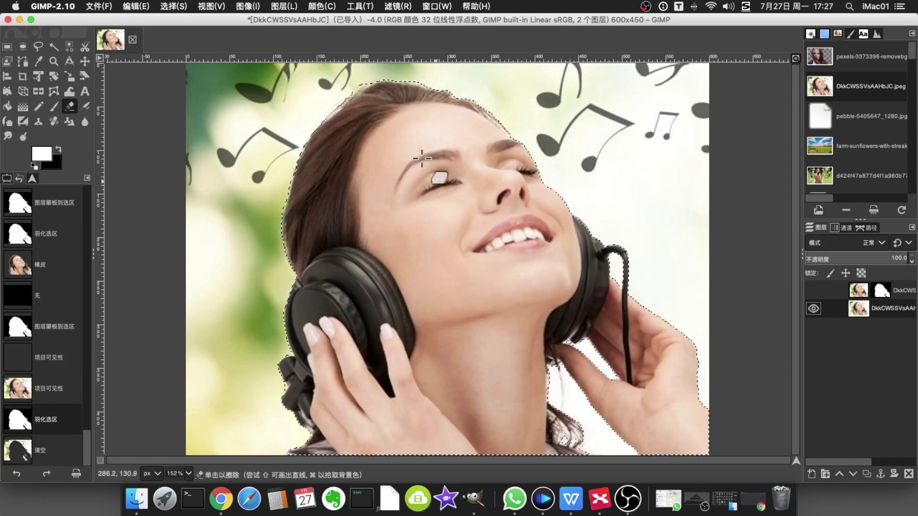
{"action": "left_click", "coordinate": [173, 6]}
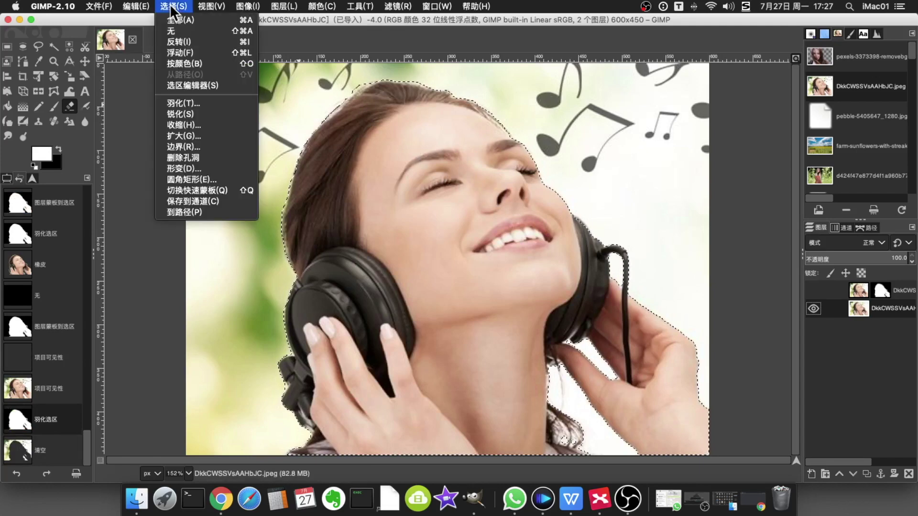
{"action": "left_click", "coordinate": [197, 41]}
{"action": "key", "text": "Delete"}
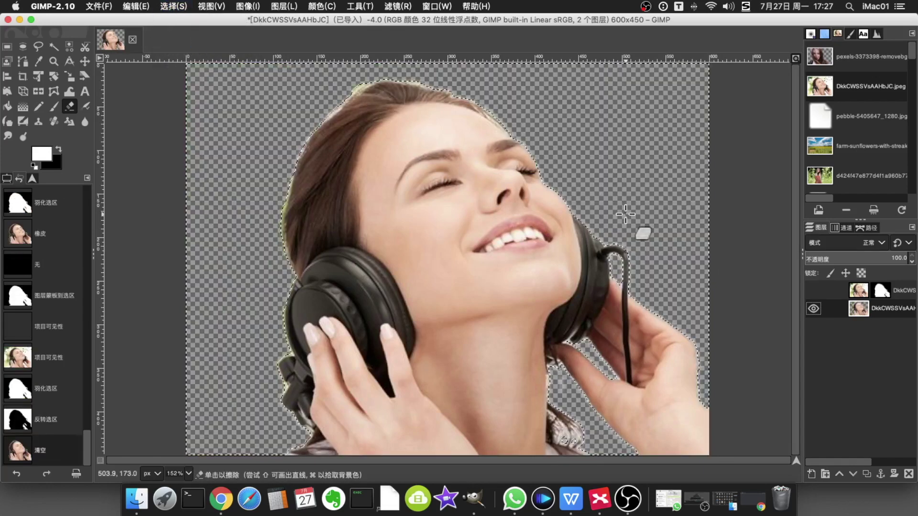
{"action": "left_click", "coordinate": [174, 6]}
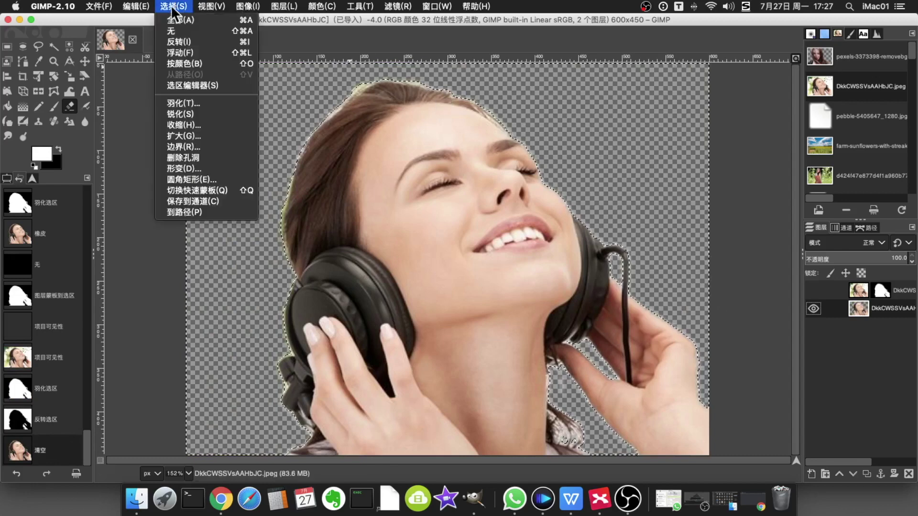
{"action": "left_click", "coordinate": [188, 31]}
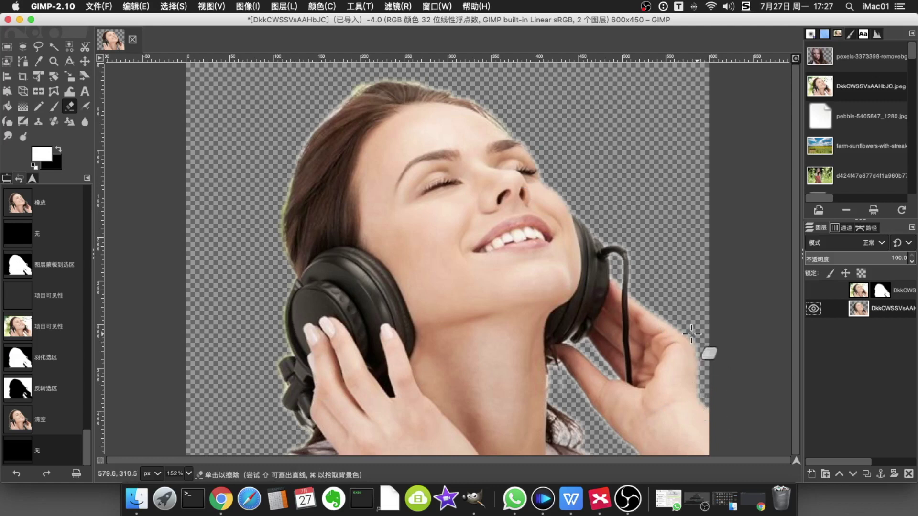
{"action": "scroll", "coordinate": [600, 222], "scroll_direction": "down", "scroll_amount": 1}
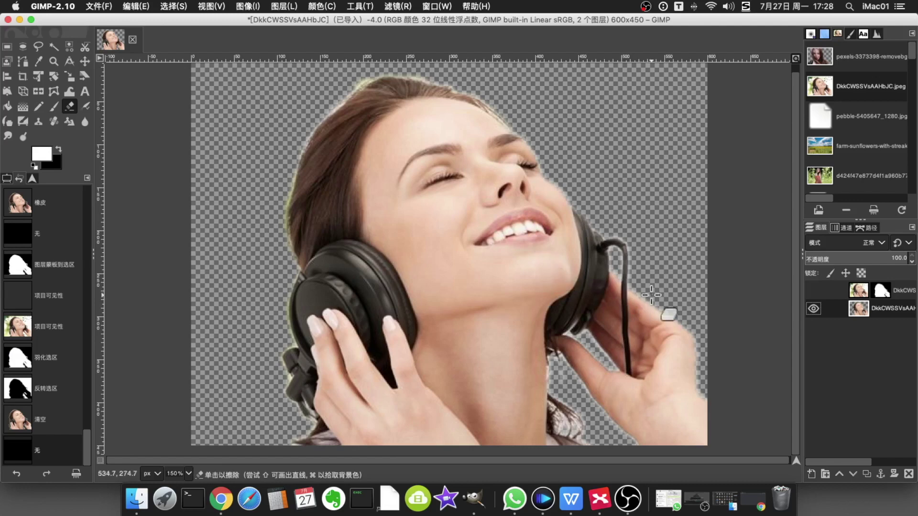
Open the remove.bg link saved in the sticky note in Chrome and close the other online cutout site's page
{"action": "left_click", "coordinate": [599, 500]}
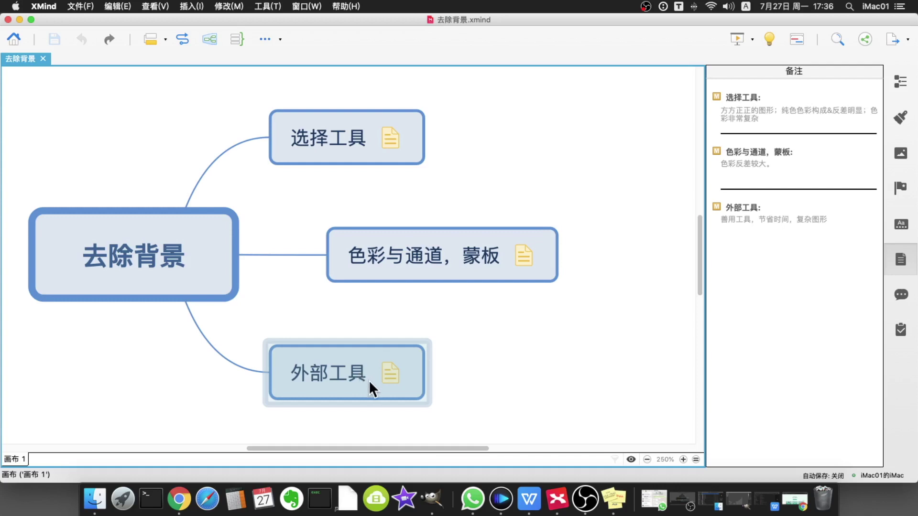
{"action": "left_click", "coordinate": [614, 498]}
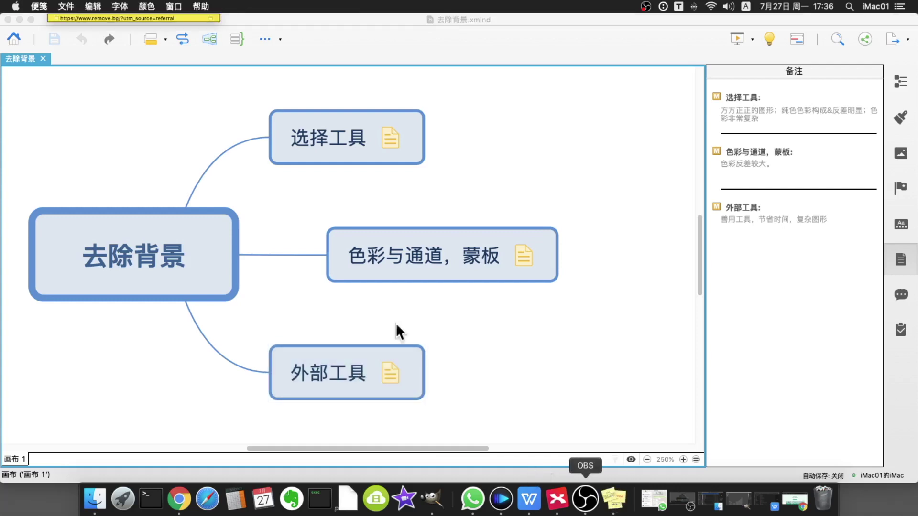
{"action": "double_click", "coordinate": [156, 17]}
{"action": "left_click", "coordinate": [151, 31]}
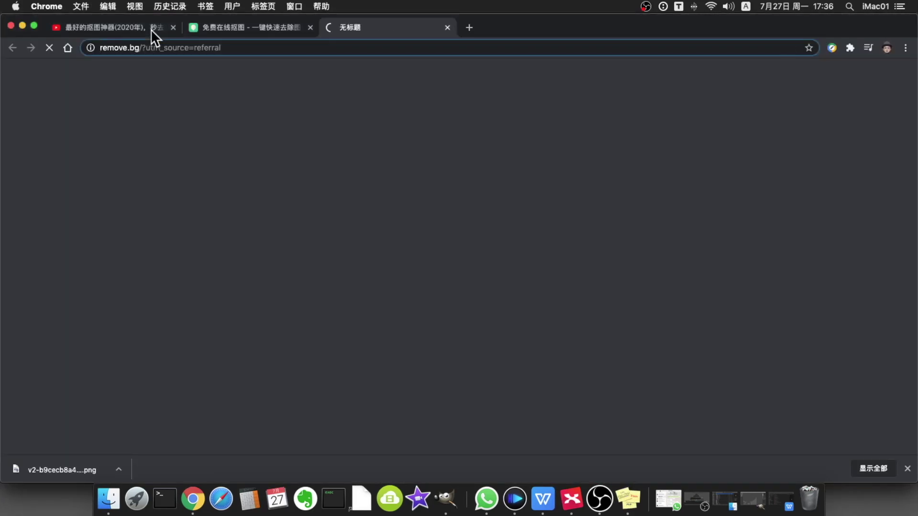
{"action": "left_click", "coordinate": [310, 27]}
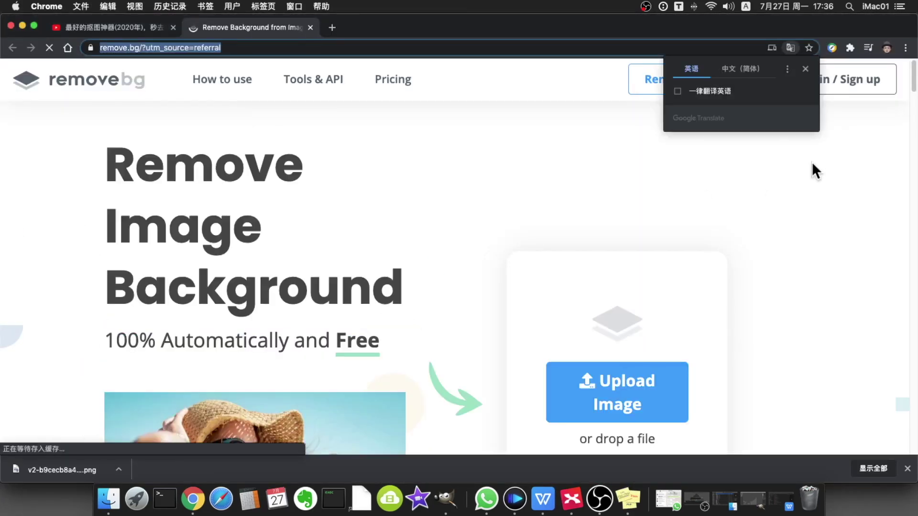
{"action": "left_click", "coordinate": [805, 68]}
{"action": "scroll", "coordinate": [588, 196], "scroll_direction": "down", "scroll_amount": 3}
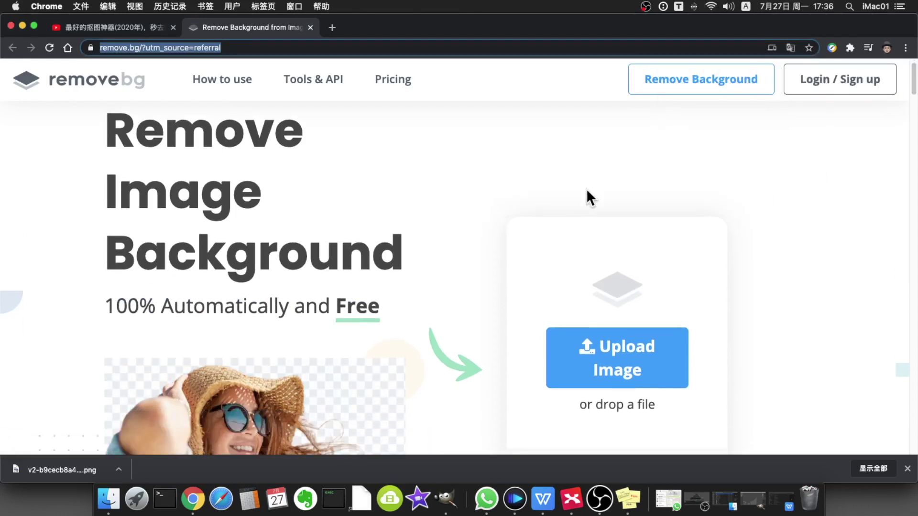
{"action": "scroll", "coordinate": [506, 259], "scroll_direction": "down", "scroll_amount": 1}
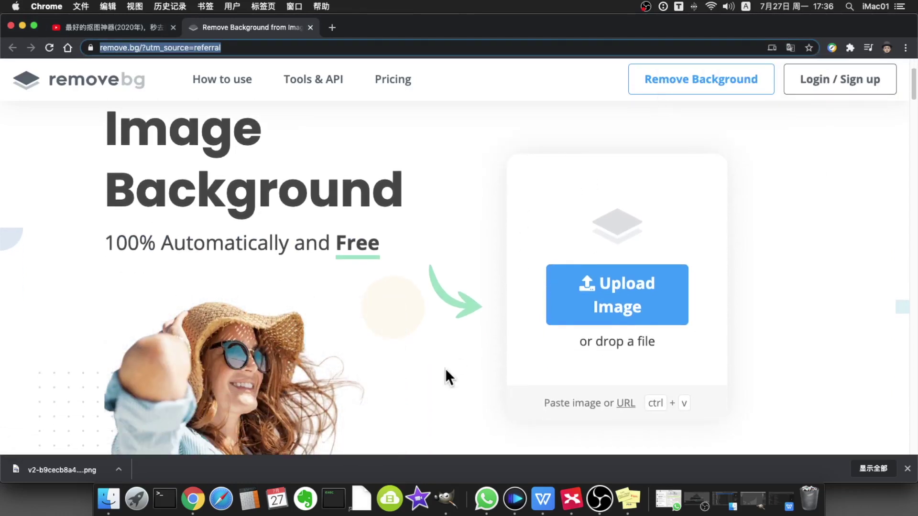
Switch to Finder, open the Pictures folder and preview happy-little-girl-in-grass.jpg
{"action": "left_click", "coordinate": [111, 498]}
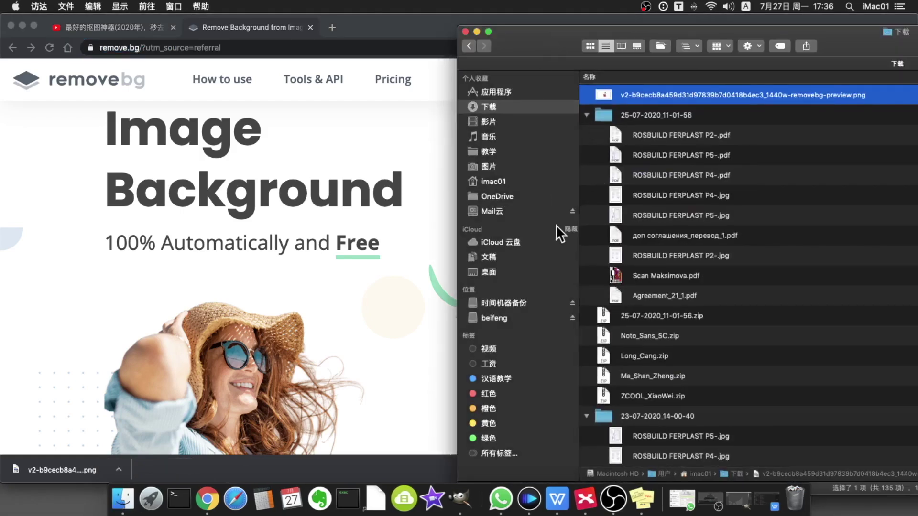
{"action": "left_click", "coordinate": [502, 164]}
{"action": "left_click_drag", "start_coordinate": [573, 30], "coordinate": [340, 20]}
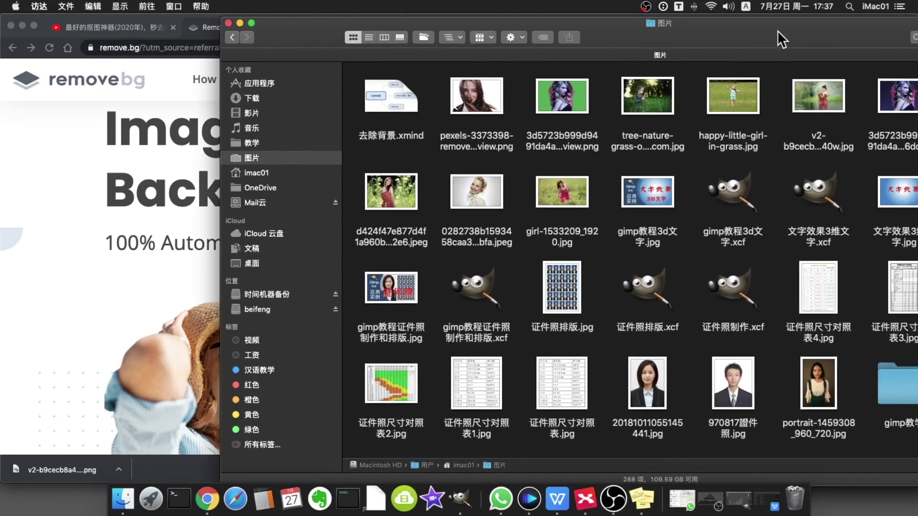
{"action": "left_click_drag", "start_coordinate": [767, 24], "coordinate": [677, 23]}
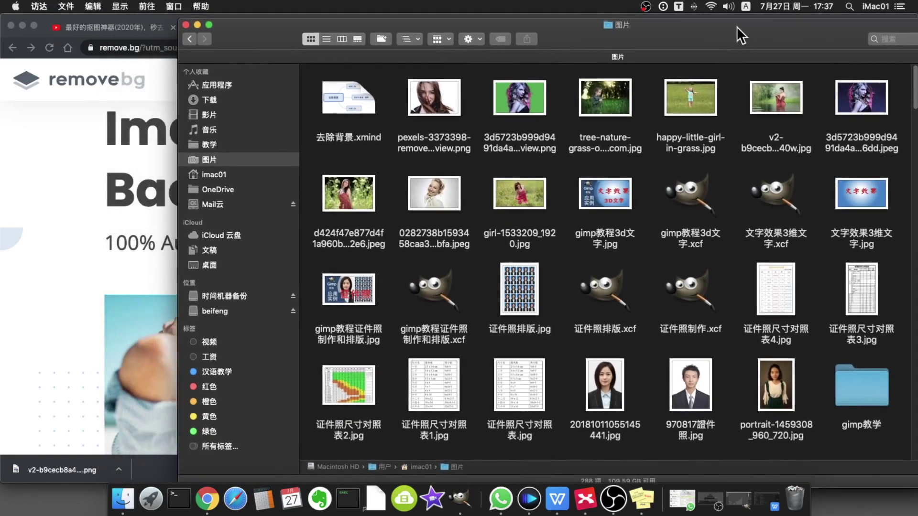
{"action": "left_click_drag", "start_coordinate": [736, 34], "coordinate": [762, 33]}
{"action": "left_click", "coordinate": [713, 102]}
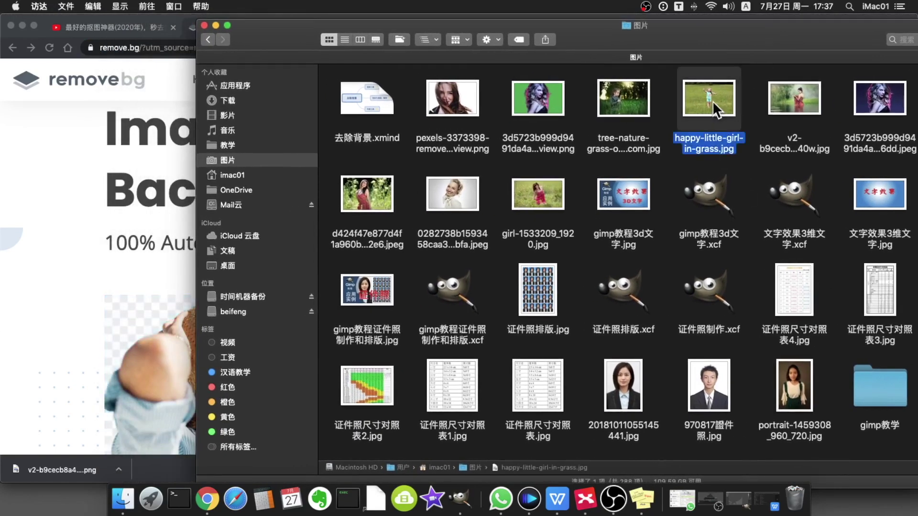
{"action": "key", "text": "space"}
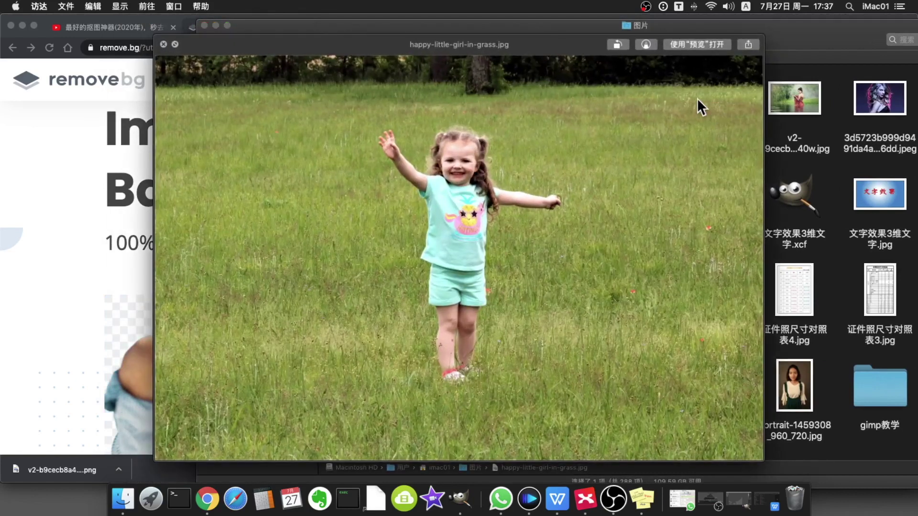
{"action": "key", "text": "space"}
Upload happy-little-girl-in-grass.jpg to remove.bg and save the background-free preview as a PNG in the Downloads folder
{"action": "left_click_drag", "start_coordinate": [579, 35], "coordinate": [679, 45]}
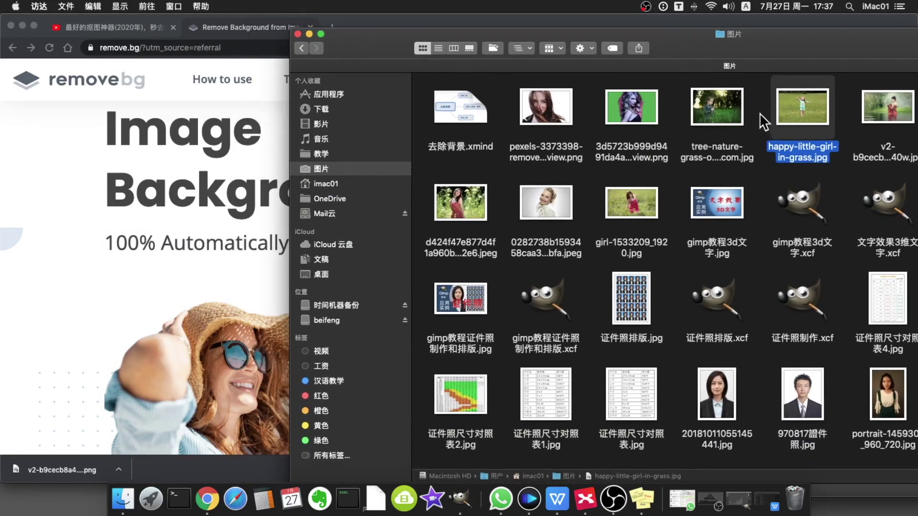
{"action": "left_click_drag", "start_coordinate": [788, 110], "coordinate": [159, 201]}
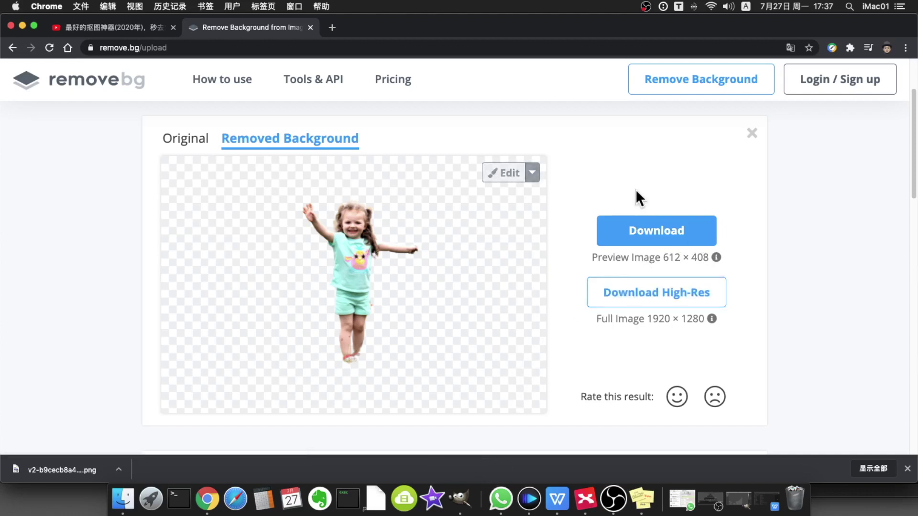
{"action": "left_click", "coordinate": [659, 235]}
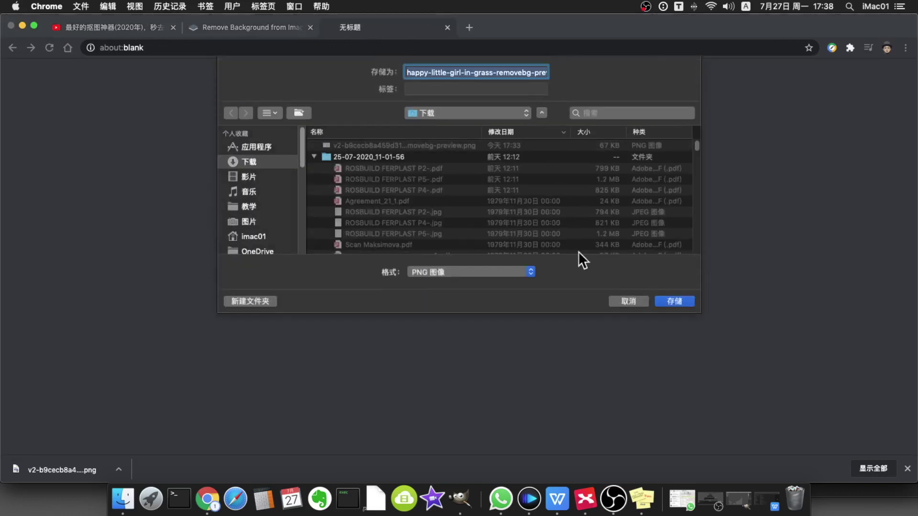
{"action": "left_click", "coordinate": [674, 301]}
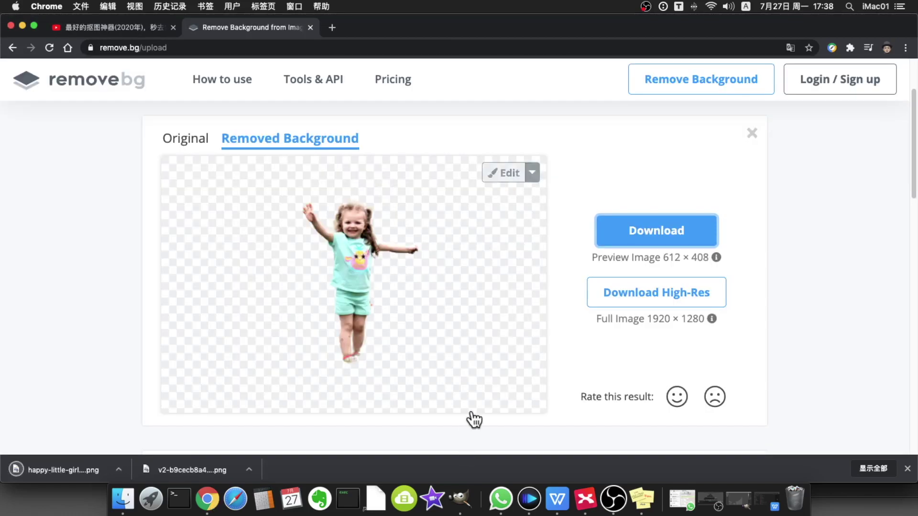
Switch to GIMP and open the original happy-little-girl-in-grass.jpg from the Pictures folder
{"action": "left_click", "coordinate": [470, 498]}
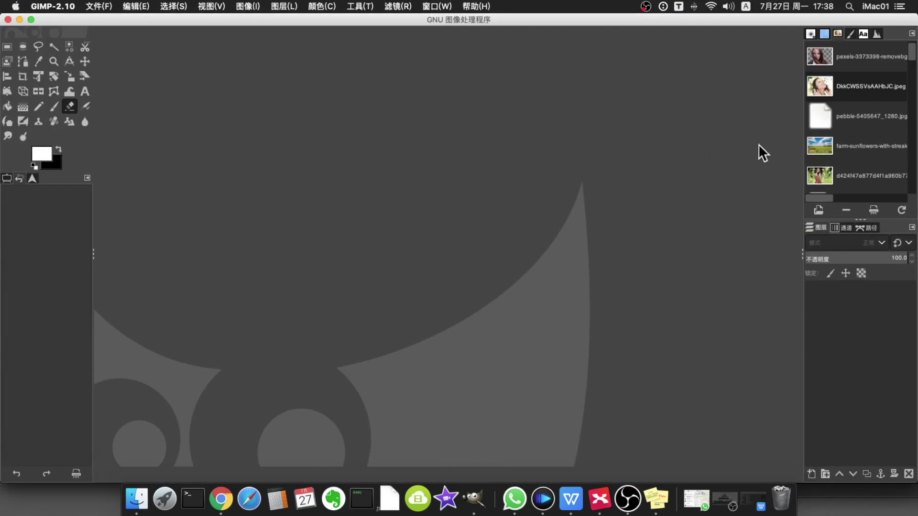
{"action": "left_click", "coordinate": [136, 498]}
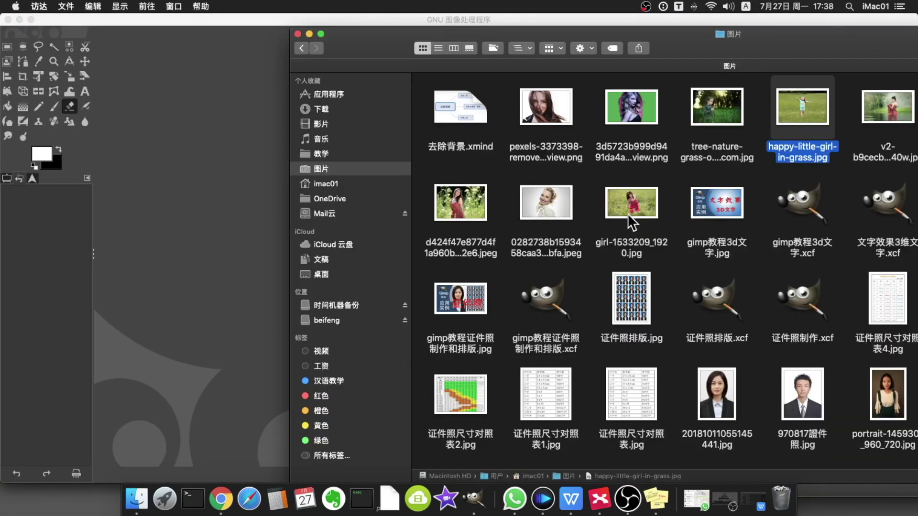
{"action": "left_click_drag", "start_coordinate": [804, 106], "coordinate": [237, 177]}
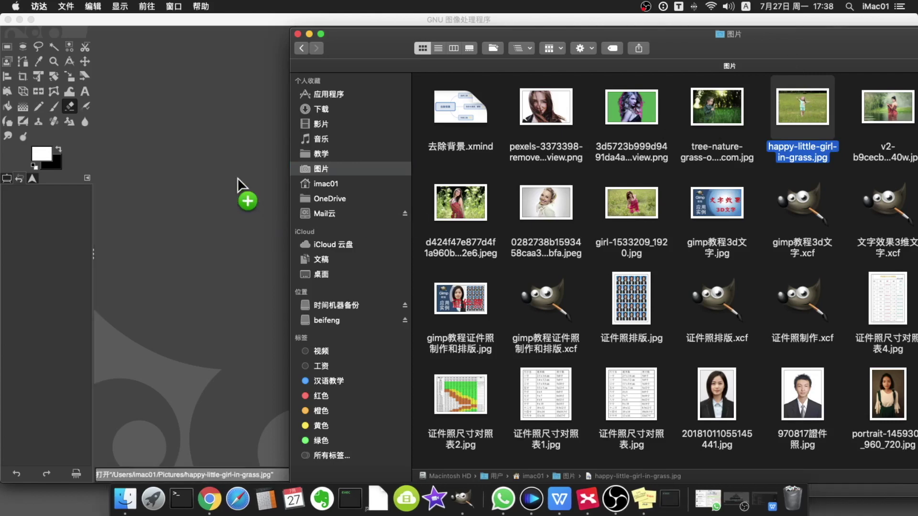
{"action": "left_click", "coordinate": [310, 33]}
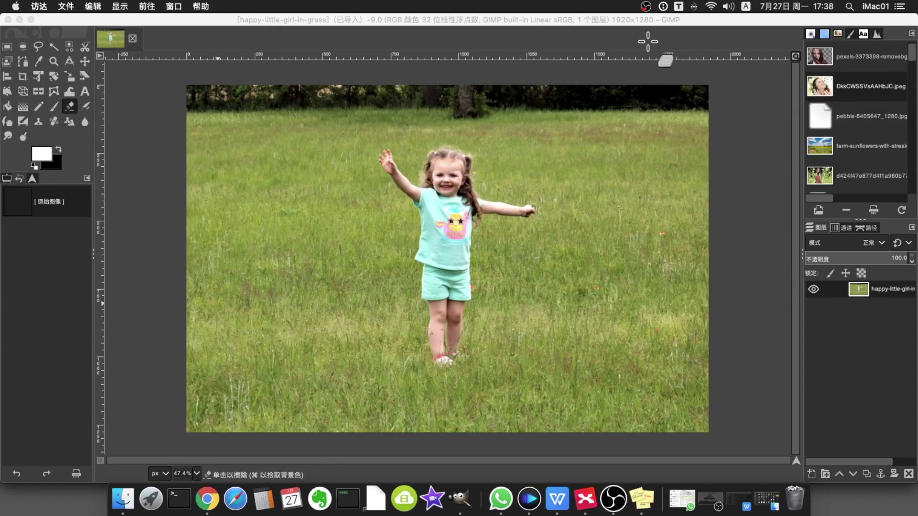
{"action": "left_click", "coordinate": [694, 21]}
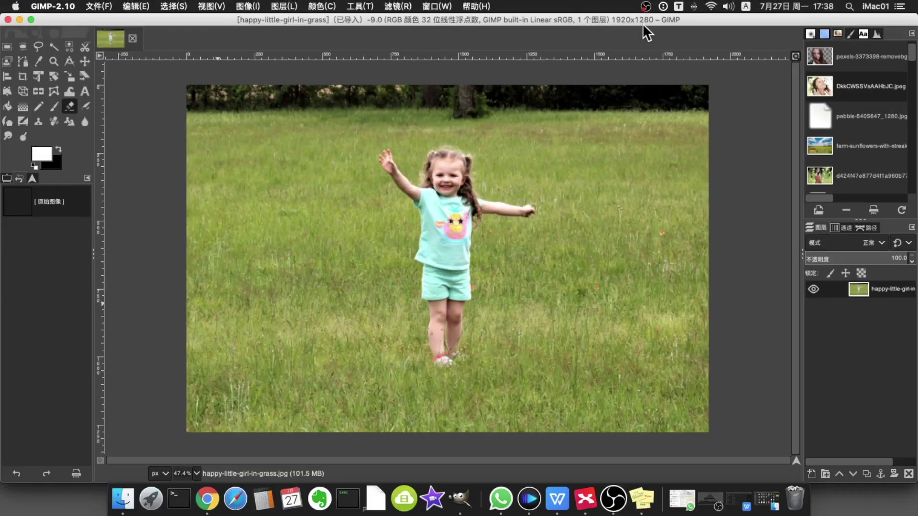
Add happy-little-girl-in-grass-removebg-preview.png from the Downloads folder as a new layer over the original photo
{"action": "left_click", "coordinate": [128, 500]}
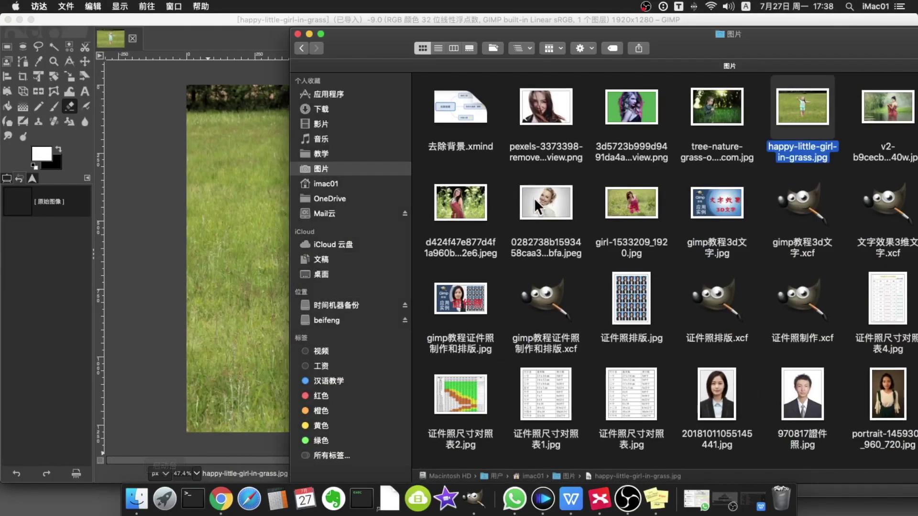
{"action": "left_click", "coordinate": [380, 108]}
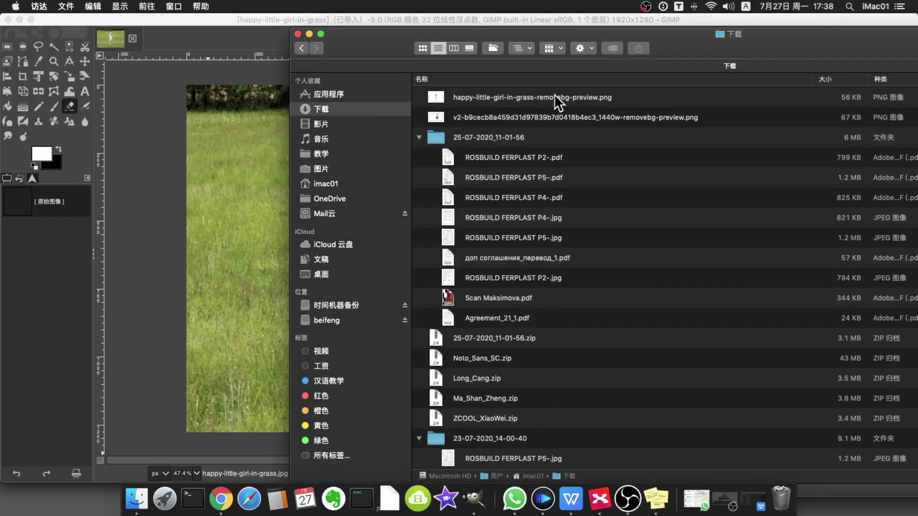
{"action": "left_click", "coordinate": [554, 95]}
{"action": "left_click_drag", "start_coordinate": [367, 34], "coordinate": [536, 50]}
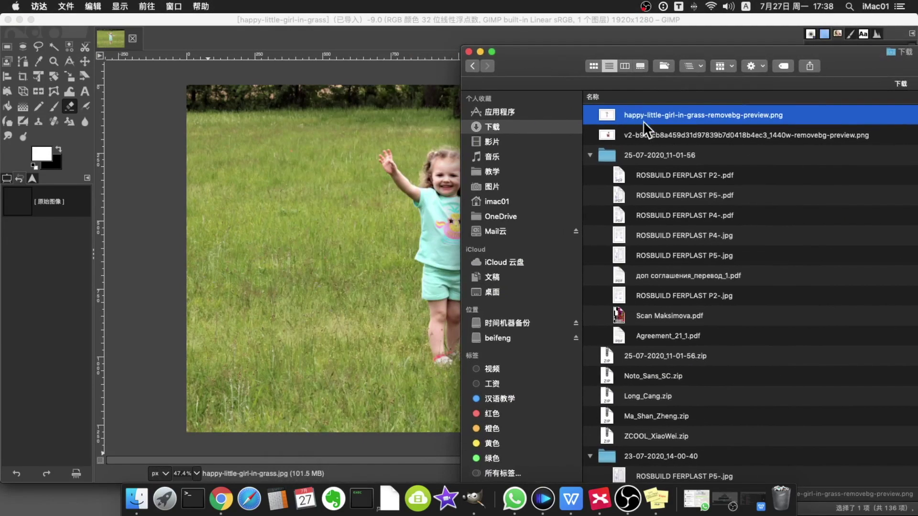
{"action": "left_click_drag", "start_coordinate": [639, 122], "coordinate": [292, 246]}
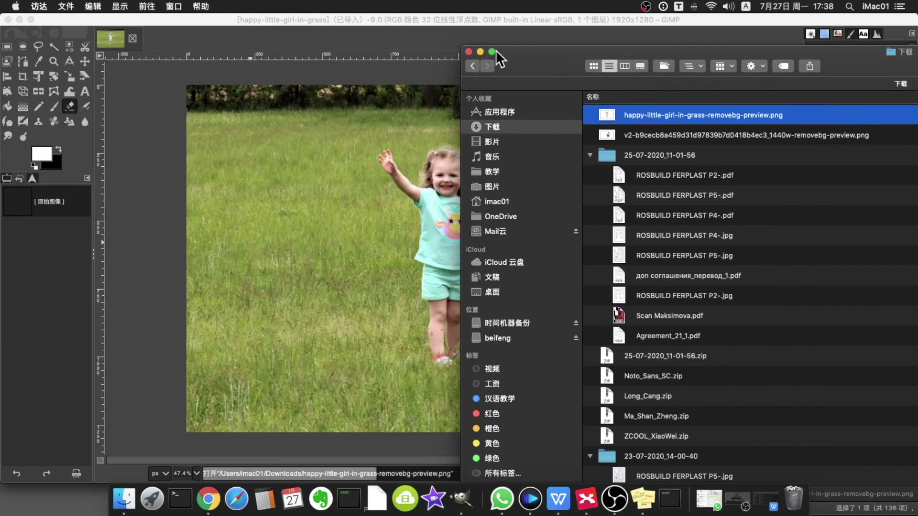
{"action": "left_click", "coordinate": [480, 52]}
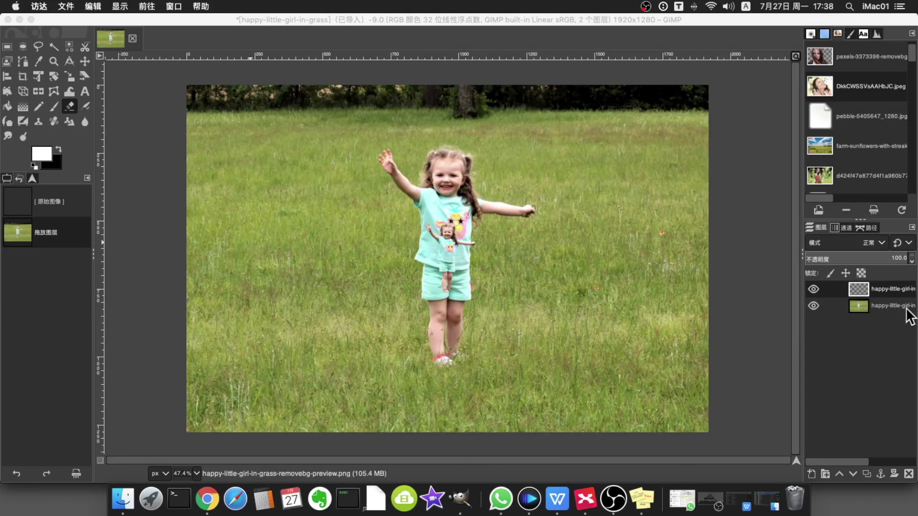
Scale the remove.bg cutout layer to 1920 × 1280 px to match the original photo's size
{"action": "left_click", "coordinate": [71, 85]}
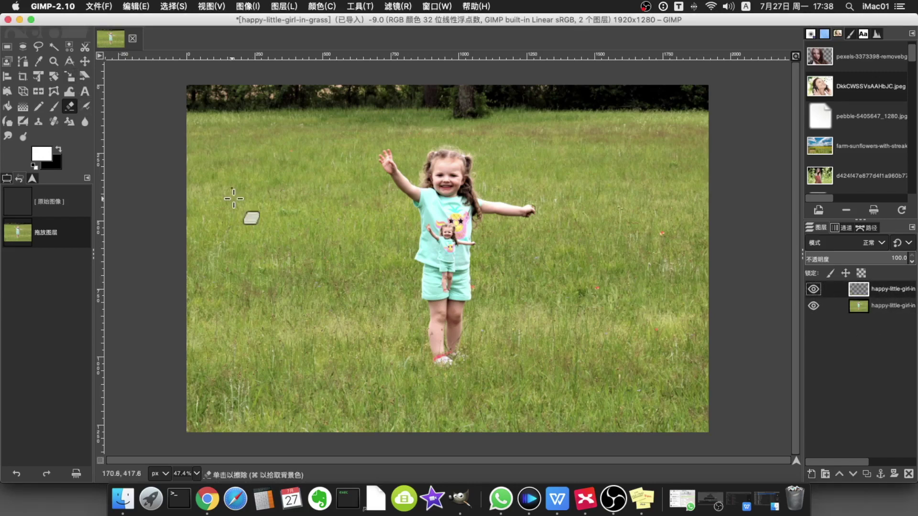
{"action": "left_click", "coordinate": [70, 76]}
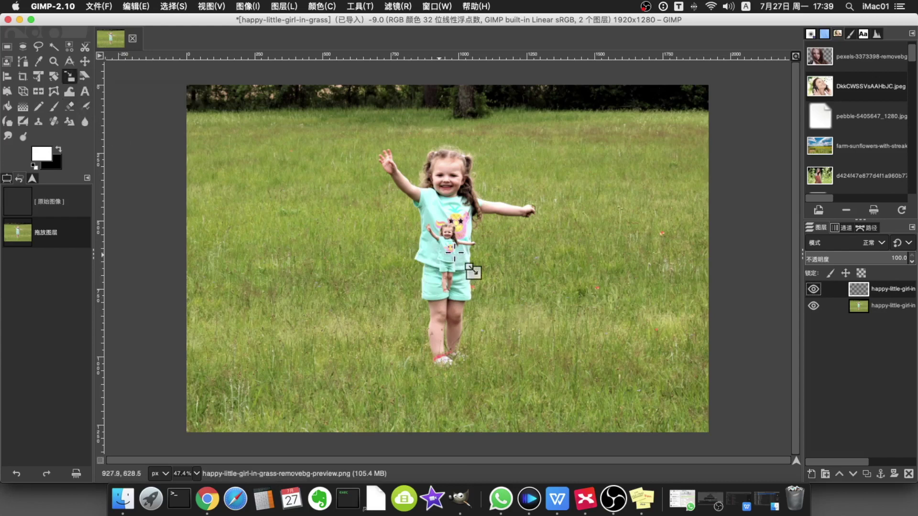
{"action": "left_click", "coordinate": [467, 268]}
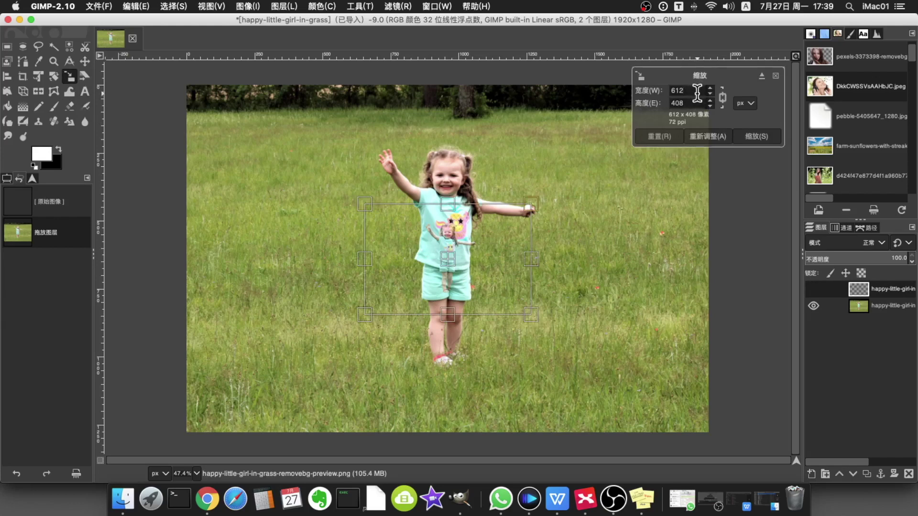
{"action": "left_click_drag", "start_coordinate": [698, 94], "coordinate": [650, 93]}
{"action": "type", "text": "1920"}
{"action": "left_click", "coordinate": [699, 101]}
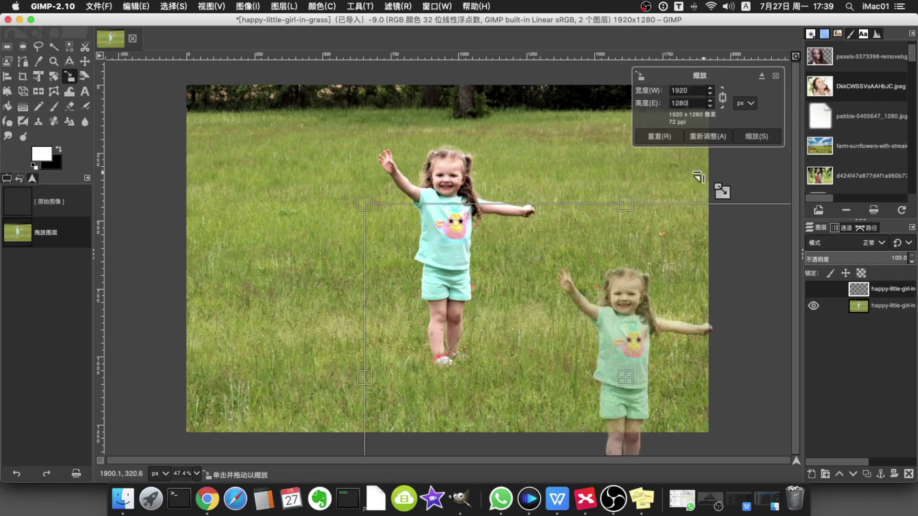
{"action": "left_click", "coordinate": [758, 138]}
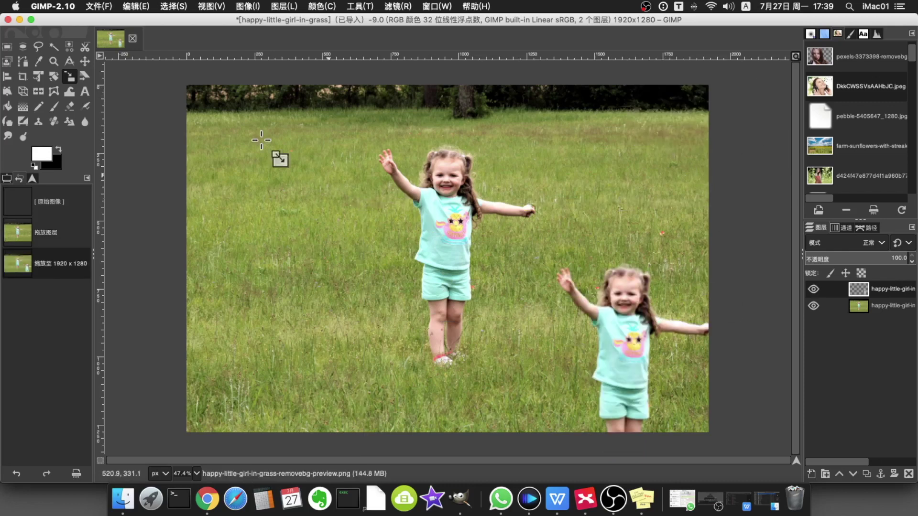
Try to move the enlarged cutout by hand onto the girl in the original photo
{"action": "left_click", "coordinate": [84, 61]}
{"action": "left_click_drag", "start_coordinate": [645, 357], "coordinate": [450, 221]}
{"action": "key", "text": "Left"}
{"action": "mouse_move", "coordinate": [475, 268]}
{"action": "left_mouse_down"}
{"action": "mouse_move", "coordinate": [500, 279]}
{"action": "mouse_move", "coordinate": [492, 256]}
{"action": "mouse_move", "coordinate": [475, 258]}
{"action": "left_mouse_up"}
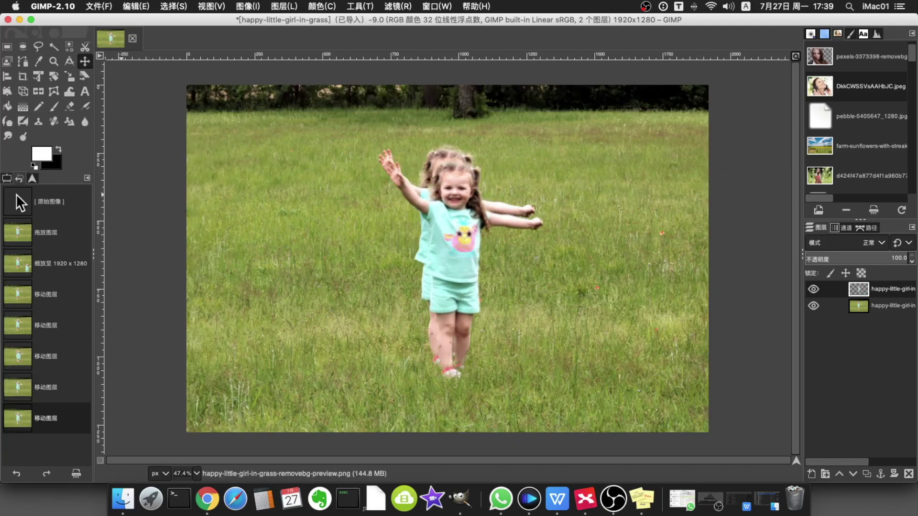
Align the cutout layer with the left and top edges of the image using the Align tool
{"action": "double_click", "coordinate": [7, 76]}
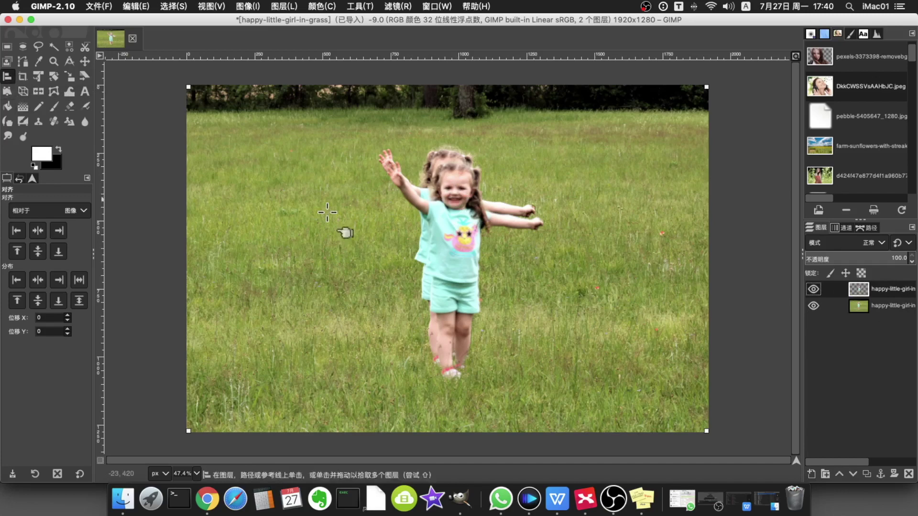
{"action": "left_click", "coordinate": [471, 245]}
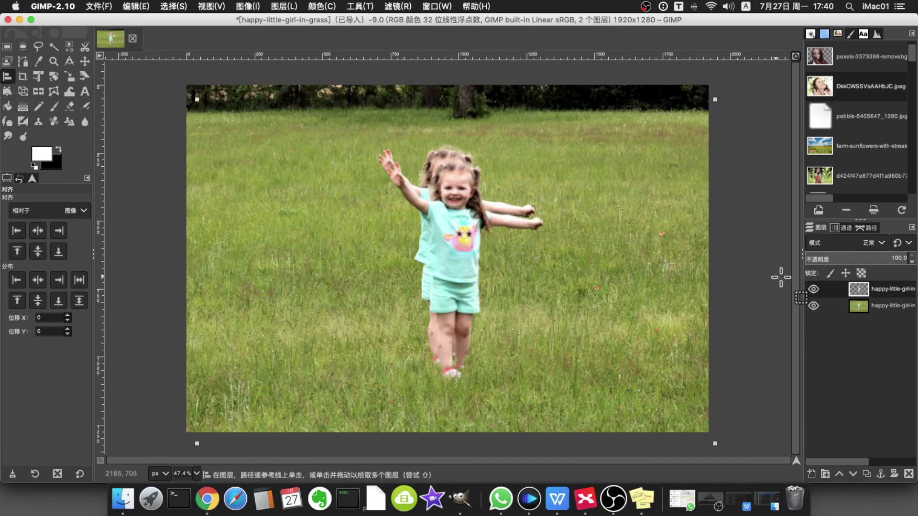
{"action": "left_click", "coordinate": [223, 106], "text": "shift"}
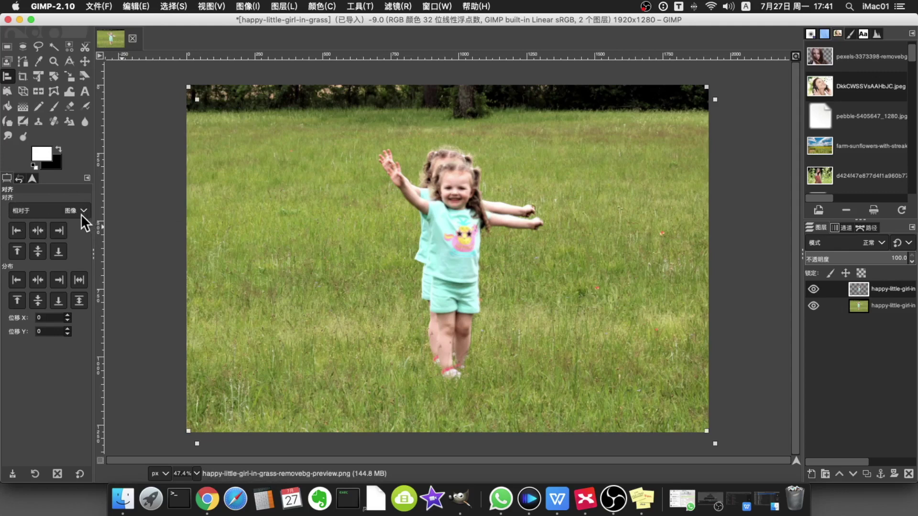
{"action": "left_click", "coordinate": [15, 232]}
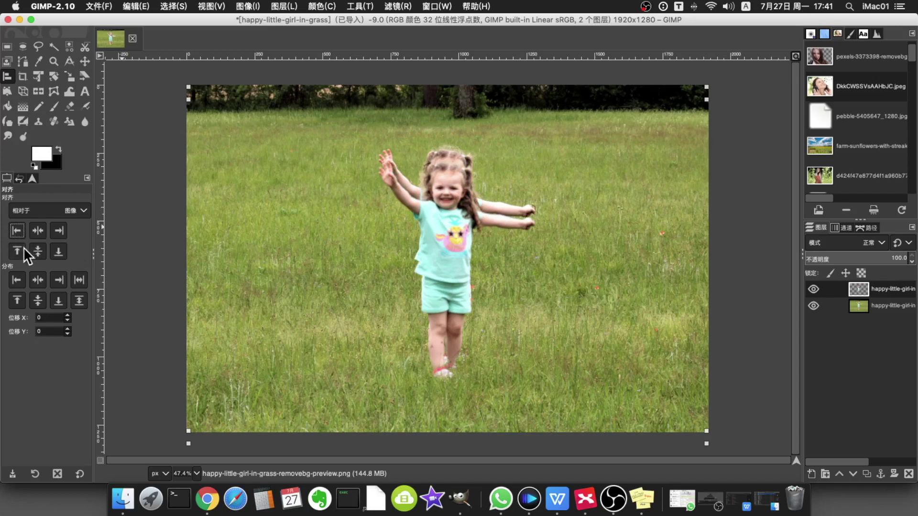
{"action": "left_click", "coordinate": [18, 251]}
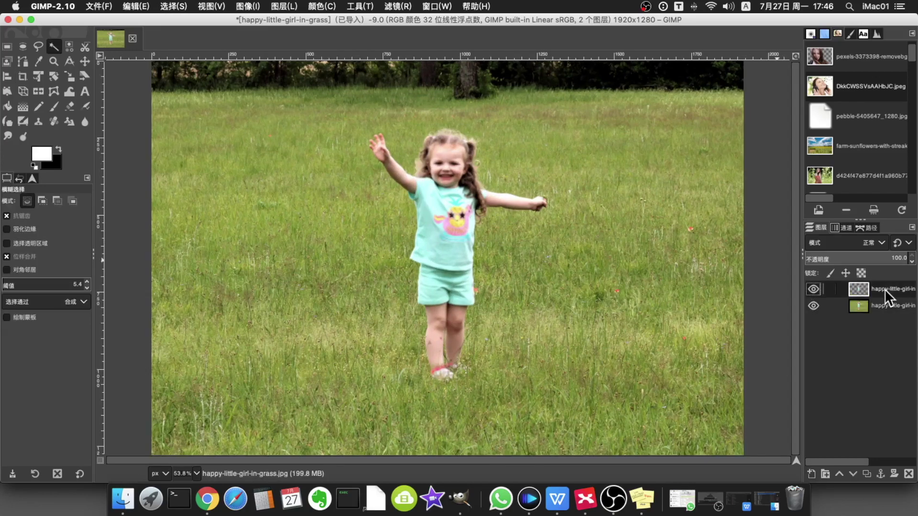
Hide the original photo layer and select the cutout layer's transparent area with the Select by Color tool
{"action": "left_click", "coordinate": [814, 305]}
{"action": "left_click", "coordinate": [69, 46]}
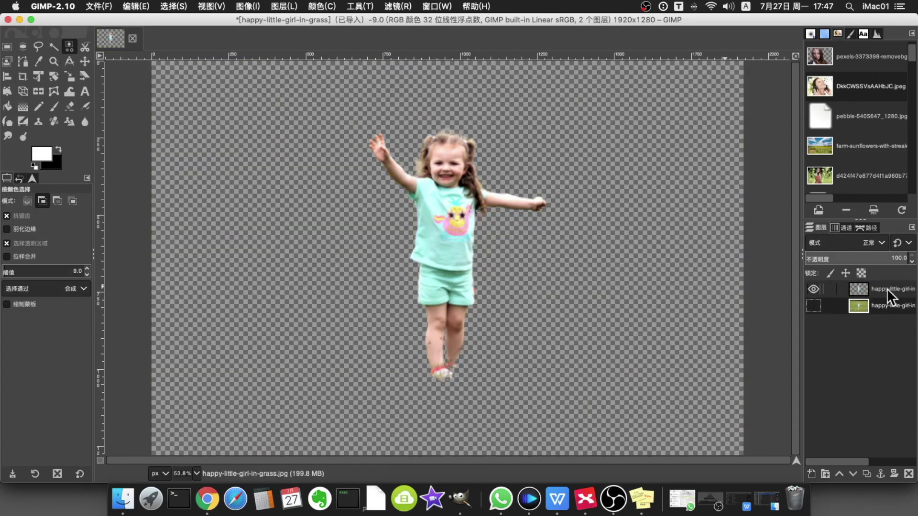
{"action": "left_click", "coordinate": [887, 288]}
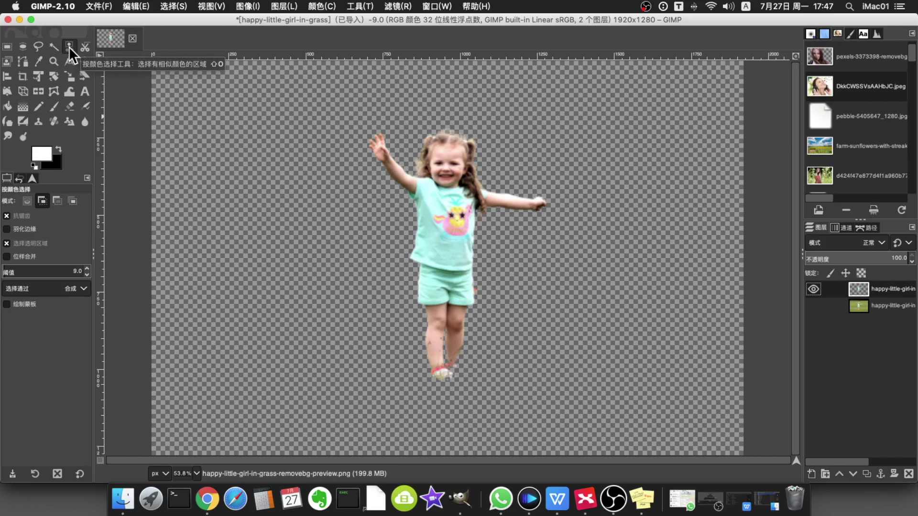
{"action": "left_click", "coordinate": [351, 244]}
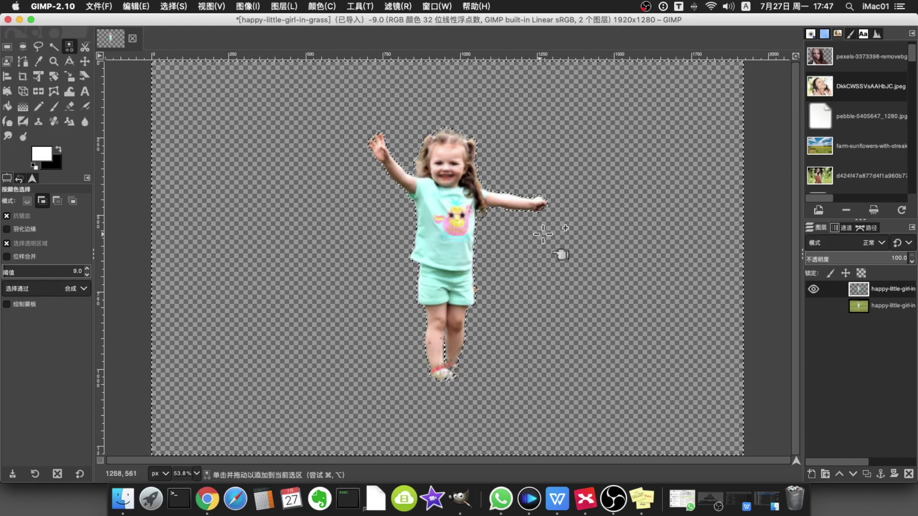
Show the original photo layer again, make it active and hide the cutout layer, keeping the selection
{"action": "left_click", "coordinate": [814, 306]}
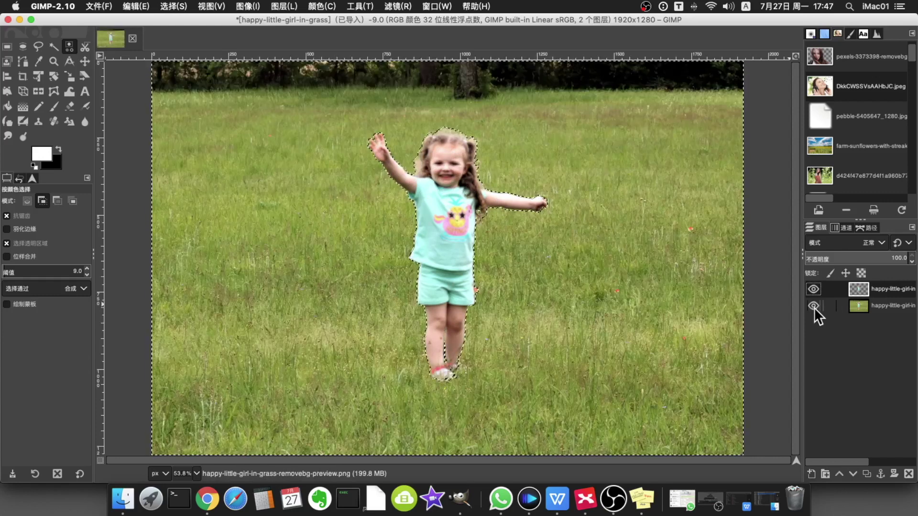
{"action": "left_click", "coordinate": [886, 306]}
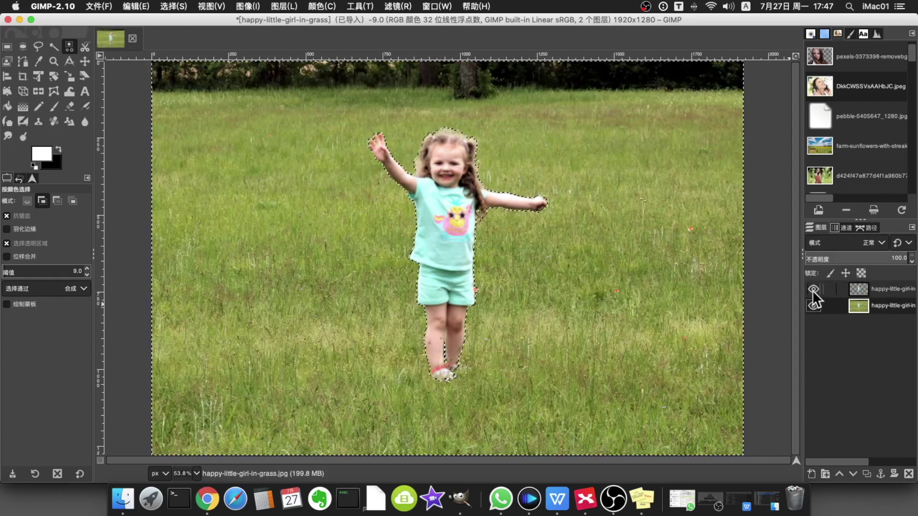
{"action": "left_click", "coordinate": [814, 289]}
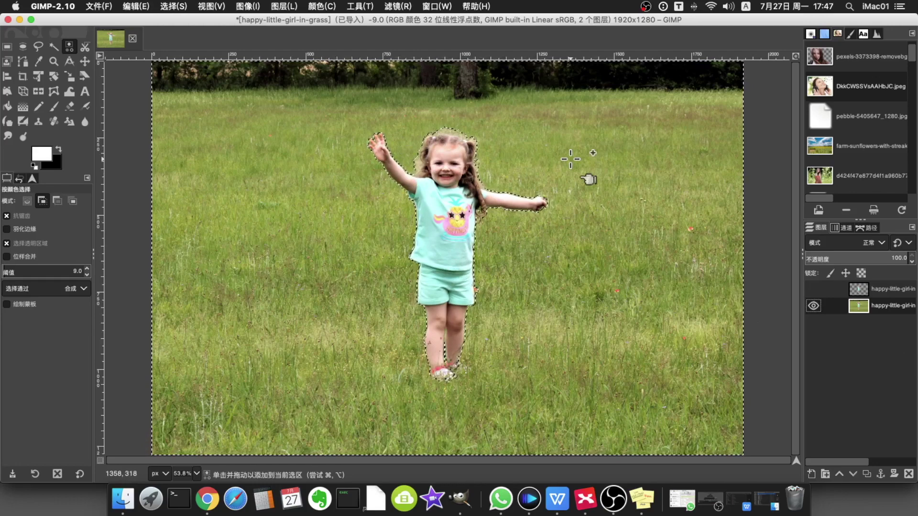
Delete the selected background from the original photo layer and clear the selection
{"action": "key", "text": "Delete"}
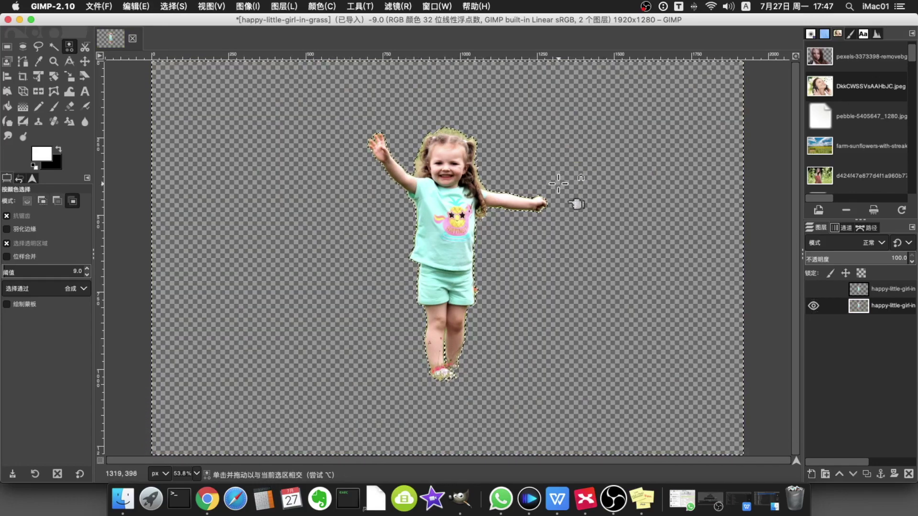
{"action": "left_click", "coordinate": [172, 6]}
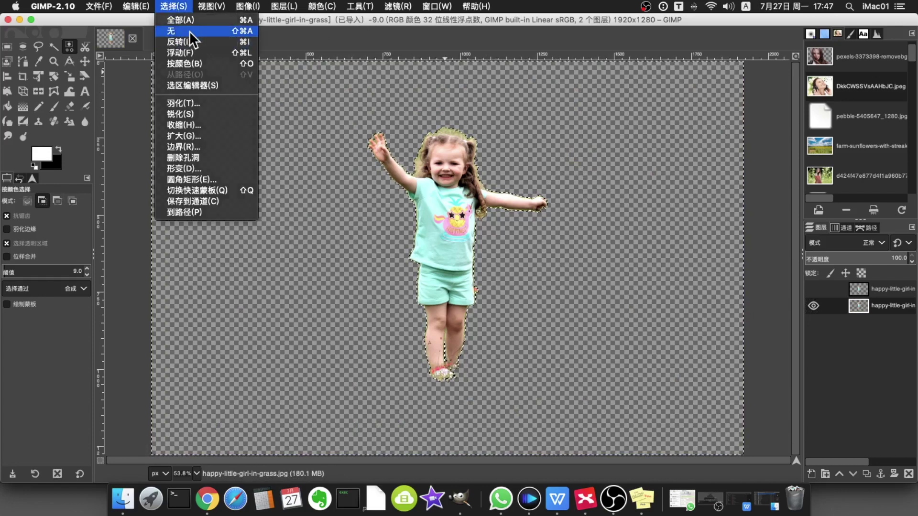
{"action": "left_click", "coordinate": [189, 30]}
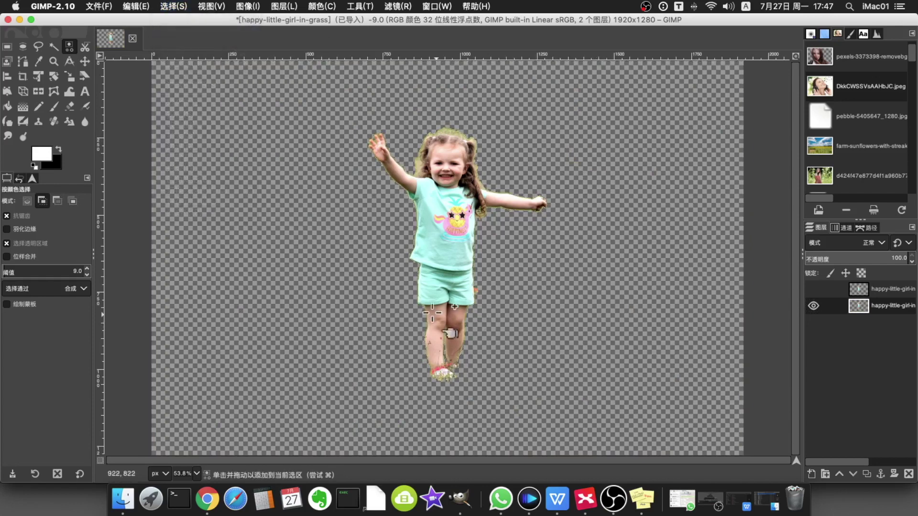
Examine the edges around the girl up close, and undo the deselection and the background deletion
{"action": "key", "text": "super"}
{"action": "scroll", "coordinate": [436, 309], "scroll_direction": "up", "scroll_amount": 3}
{"action": "scroll", "coordinate": [436, 309], "scroll_direction": "down", "scroll_amount": 3}
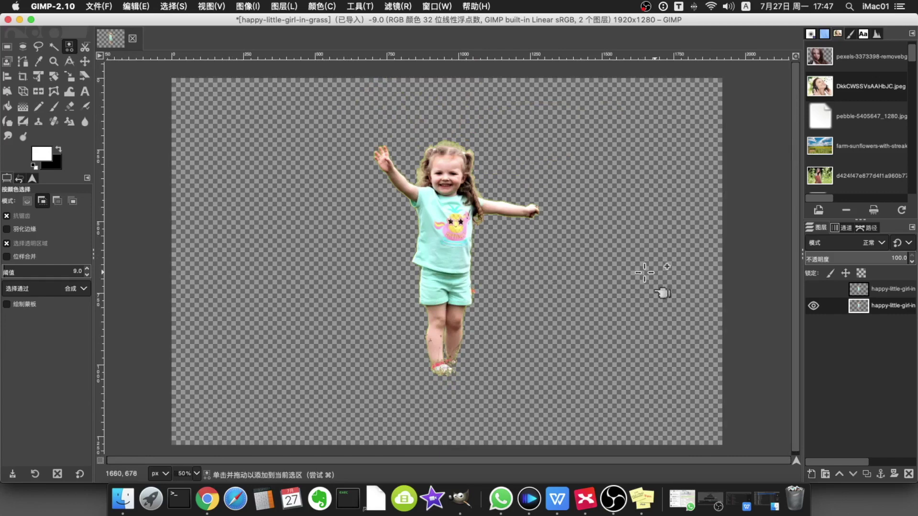
{"action": "scroll", "coordinate": [476, 312], "scroll_direction": "up", "scroll_amount": 2}
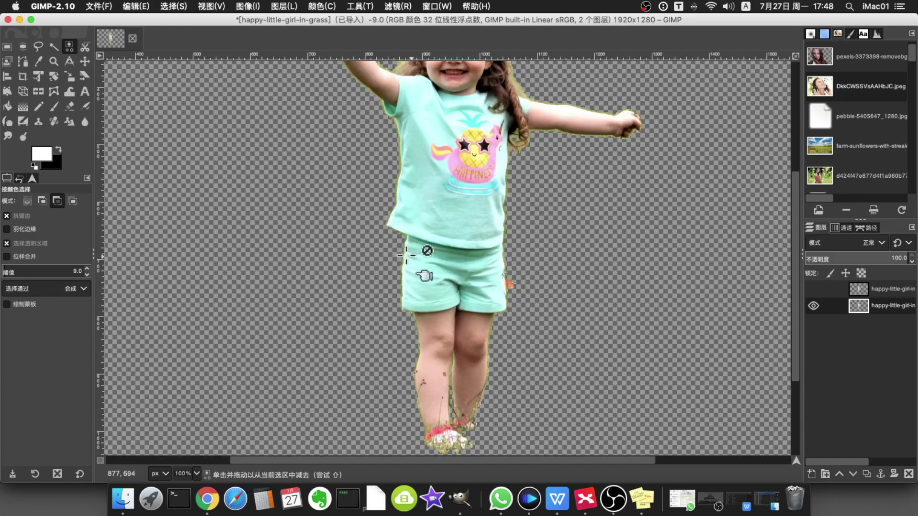
{"action": "scroll", "coordinate": [408, 250], "scroll_direction": "down", "scroll_amount": 2}
{"action": "scroll", "coordinate": [408, 250], "scroll_direction": "up", "scroll_amount": 1}
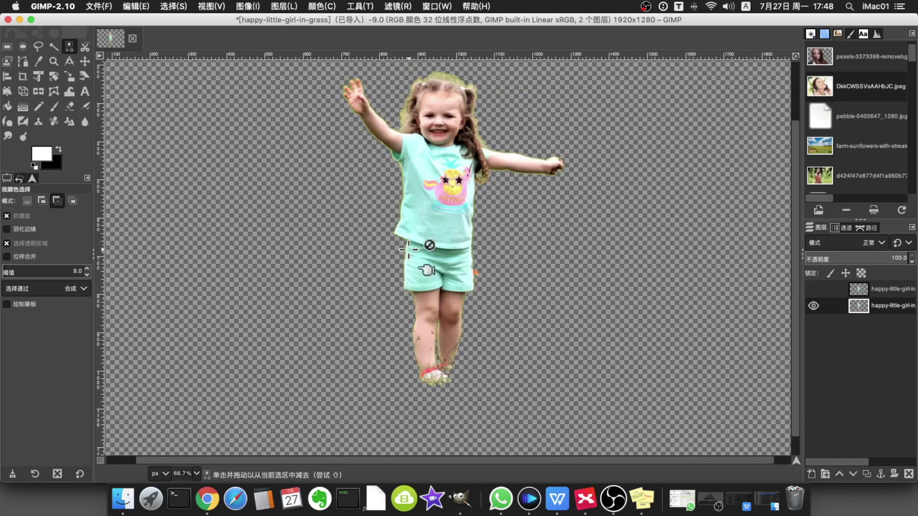
{"action": "key", "text": "ctrl"}
{"action": "key", "text": "ctrl+z"}
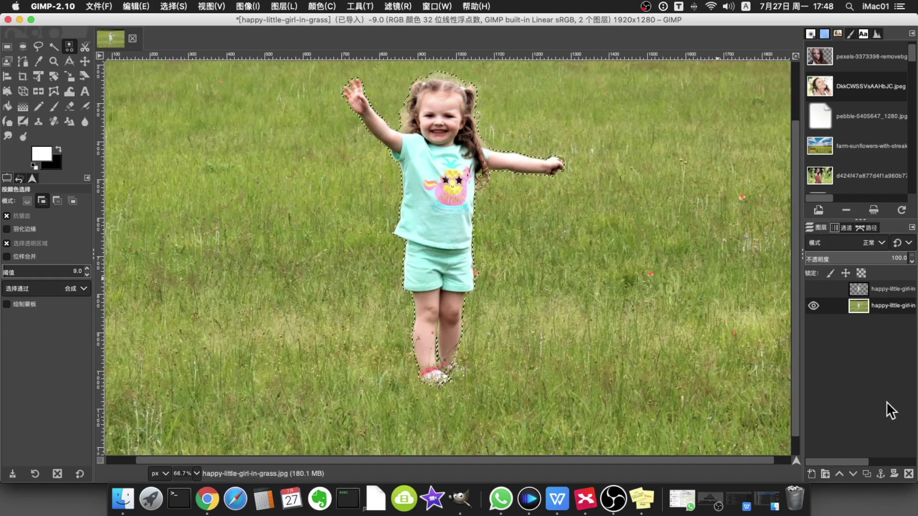
Grow the background selection by 4 px so it reaches closer into the girl's outline
{"action": "left_click", "coordinate": [172, 6]}
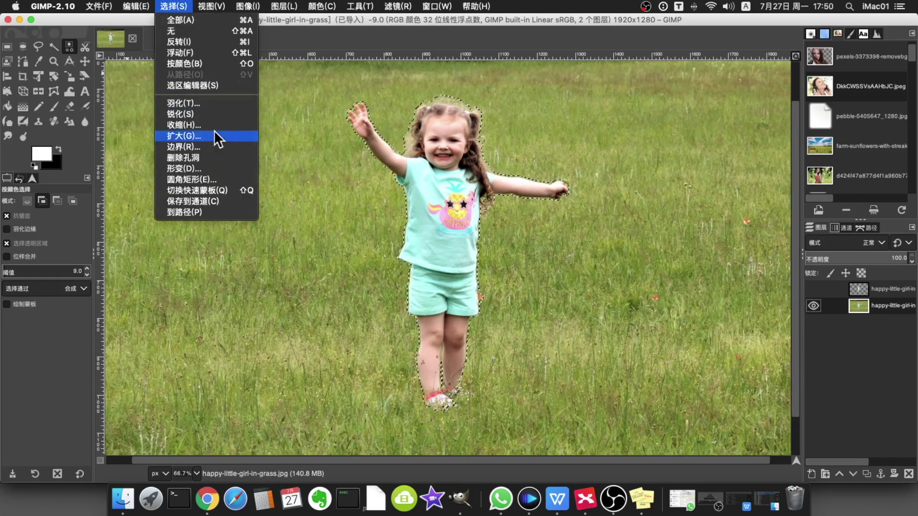
{"action": "left_click", "coordinate": [214, 132]}
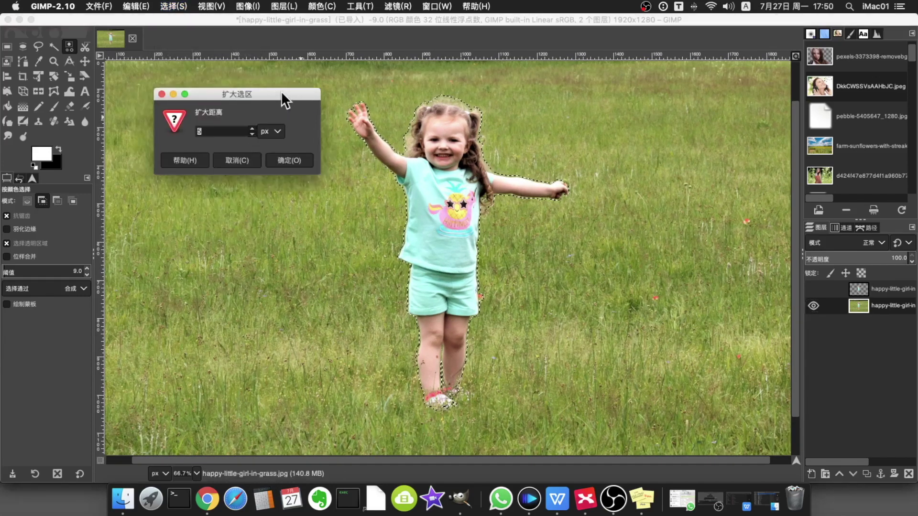
{"action": "left_click_drag", "start_coordinate": [260, 88], "coordinate": [679, 207]}
{"action": "type", "text": "4"}
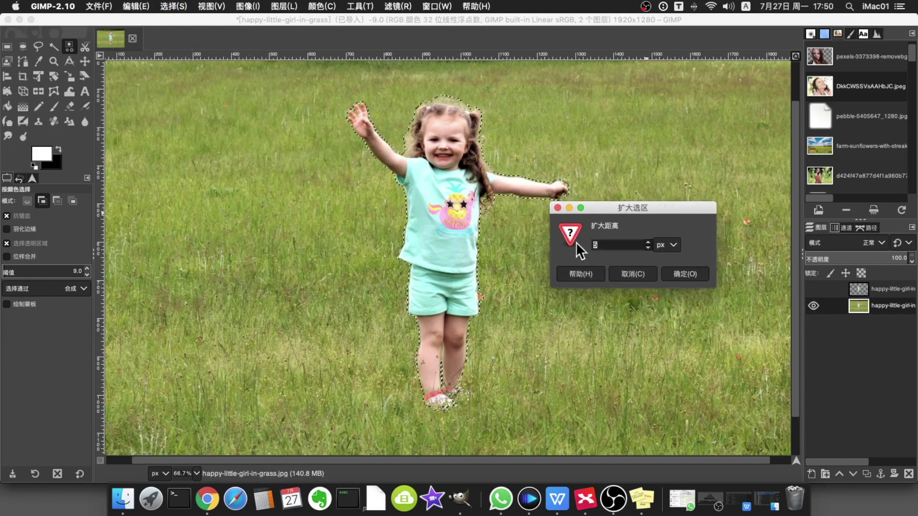
{"action": "left_click", "coordinate": [694, 279]}
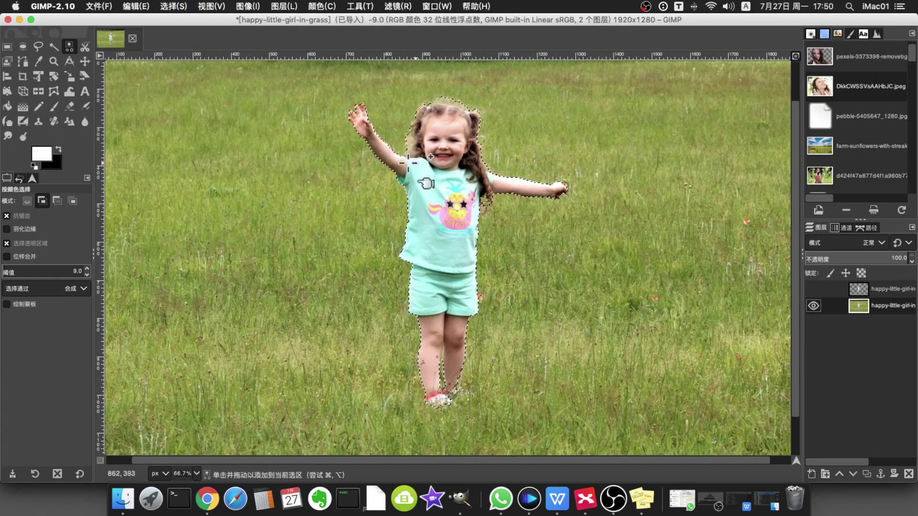
Feather the background selection with a radius of 3 px
{"action": "left_click", "coordinate": [173, 7]}
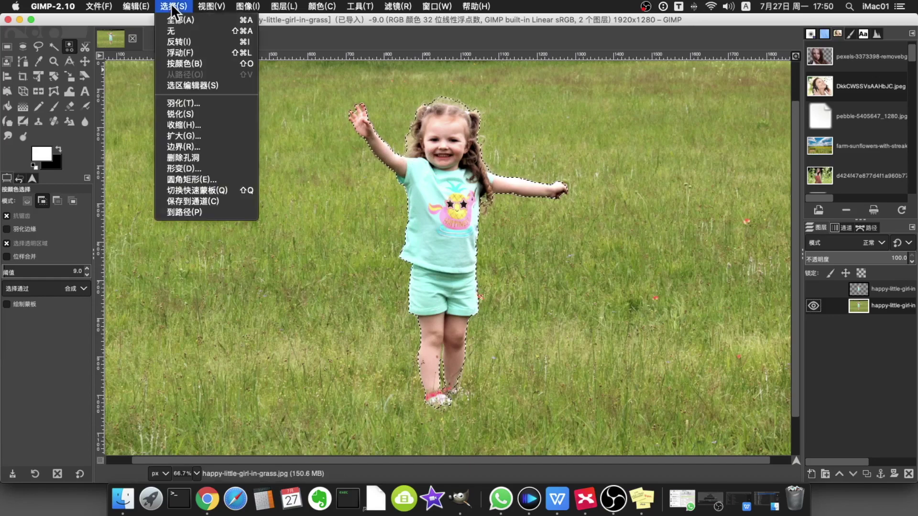
{"action": "left_click", "coordinate": [205, 103]}
{"action": "left_click_drag", "start_coordinate": [254, 49], "coordinate": [684, 262]}
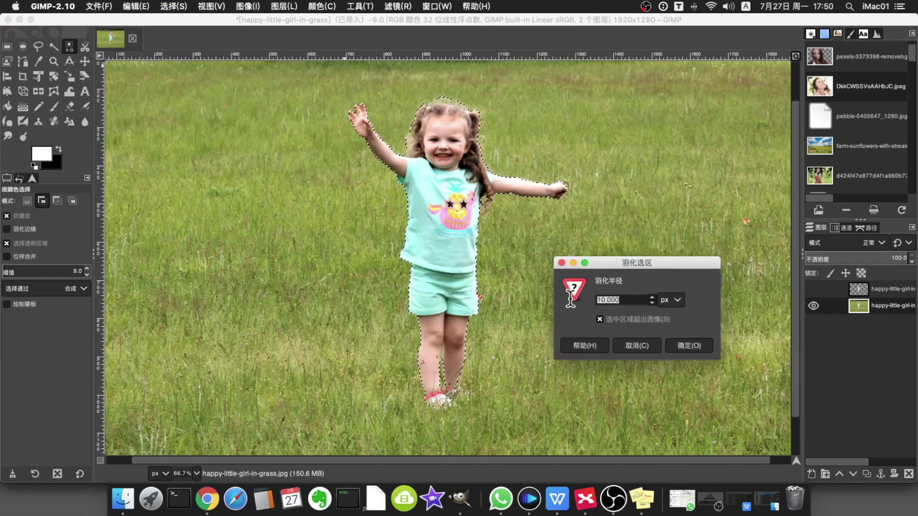
{"action": "type", "text": "3"}
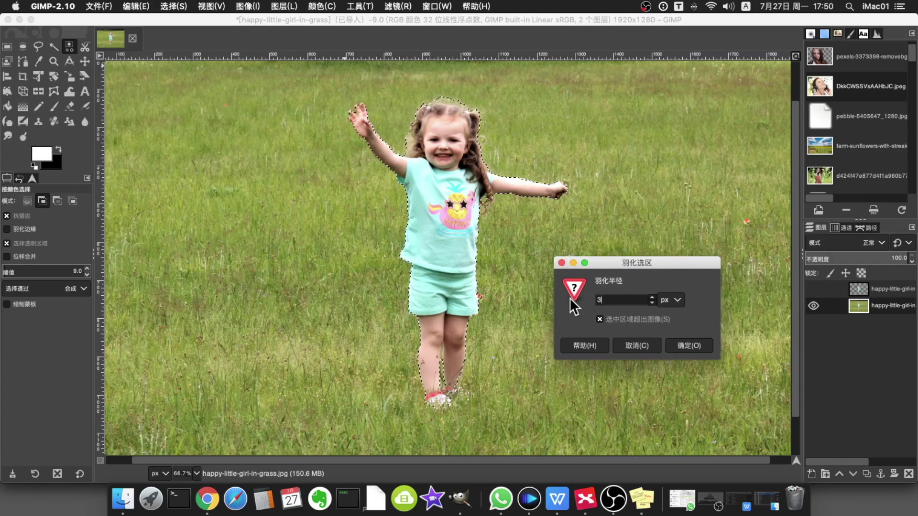
{"action": "left_click", "coordinate": [688, 346]}
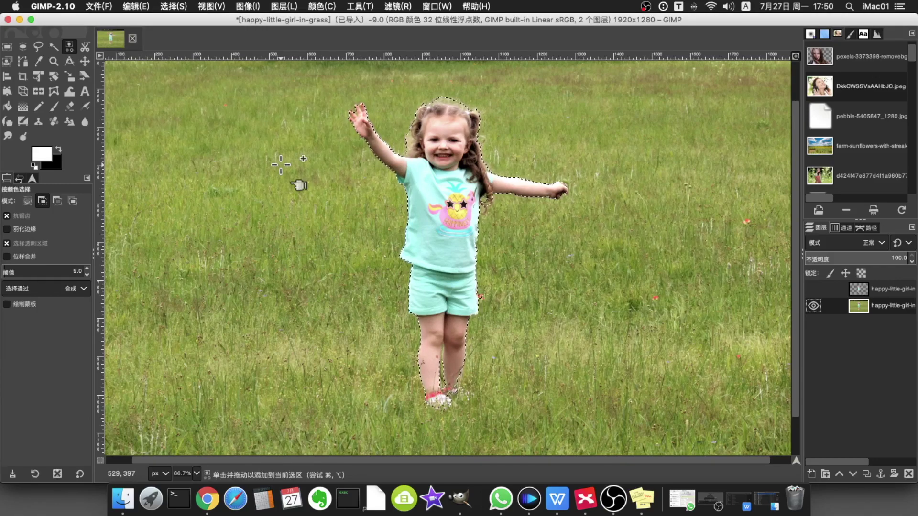
Delete the feathered background area from the original photo layer and deselect everything
{"action": "key", "text": "Delete"}
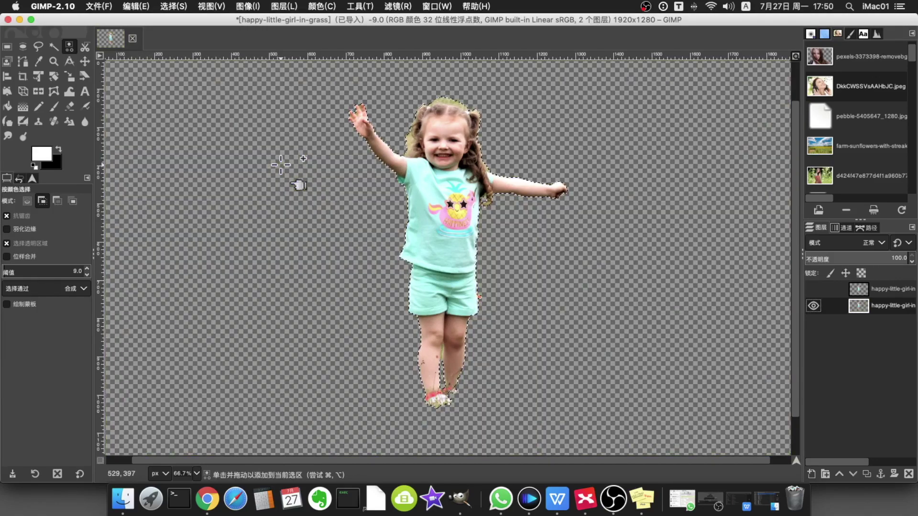
{"action": "left_click", "coordinate": [173, 6]}
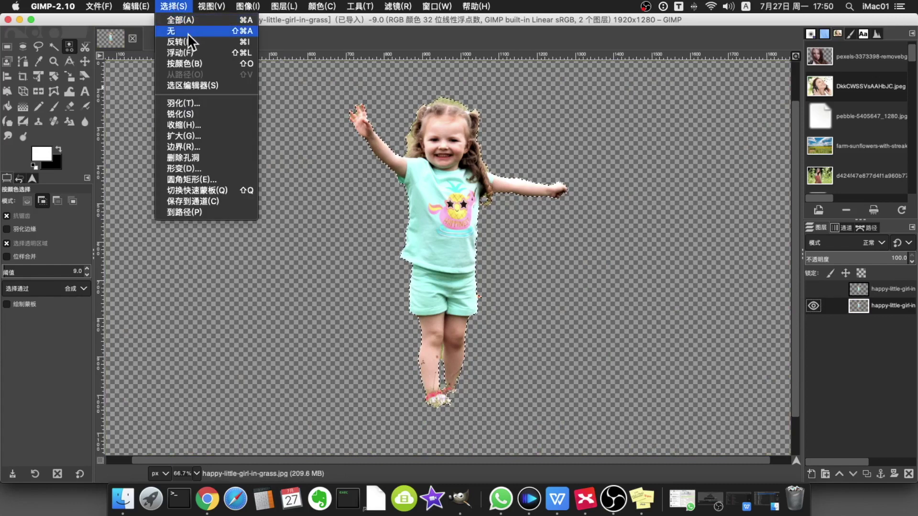
{"action": "left_click", "coordinate": [189, 32]}
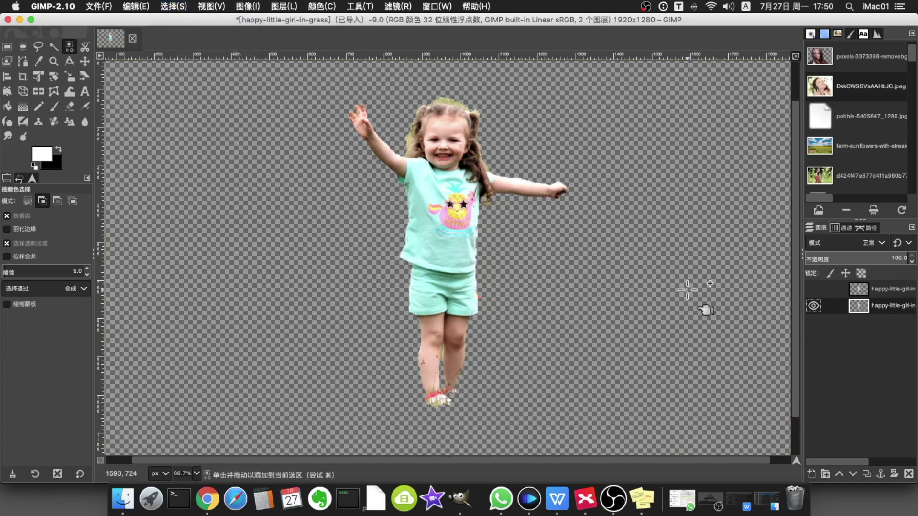
Switch to XMind to review the background-removal mind map 去除背景.xmind
{"action": "left_click", "coordinate": [585, 499]}
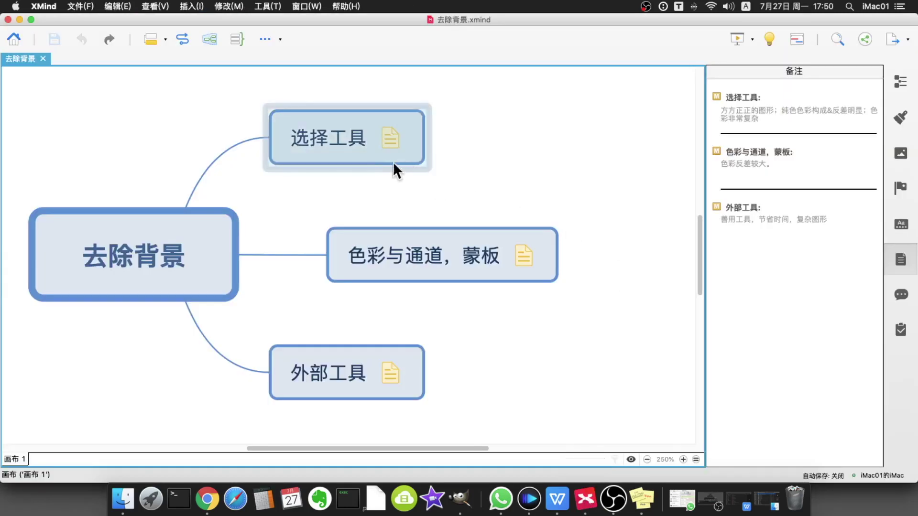